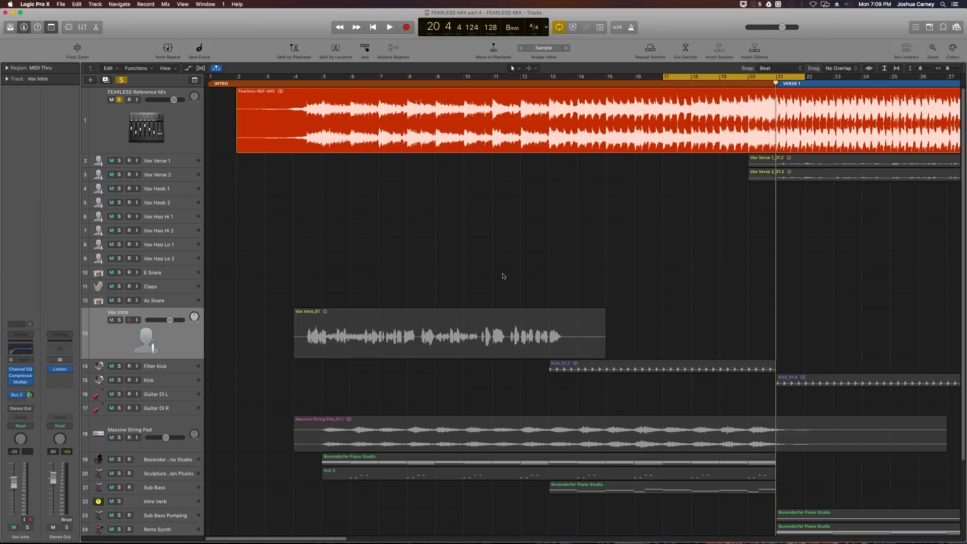
Play the soloed reference mix from bar 17 through the transition into Verse 1.
click(662, 85)
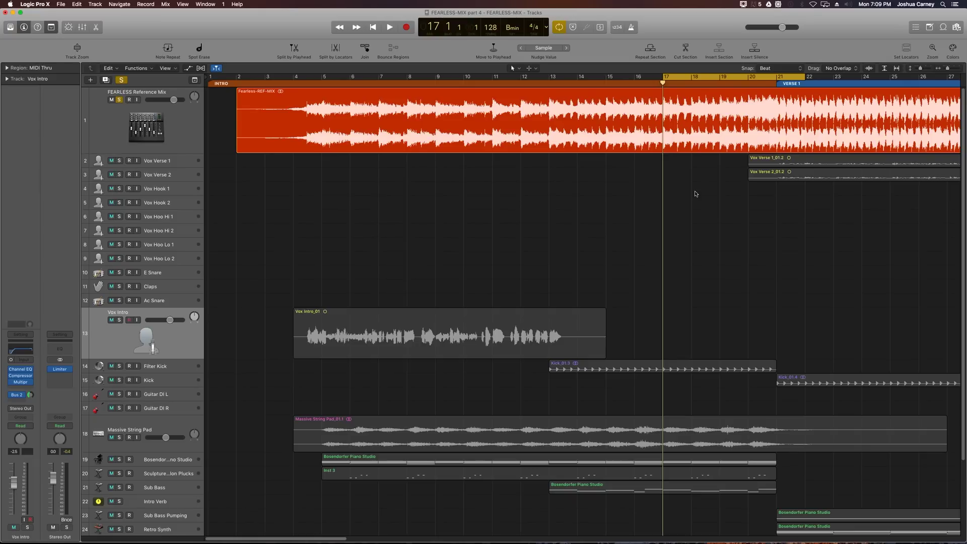
key(space)
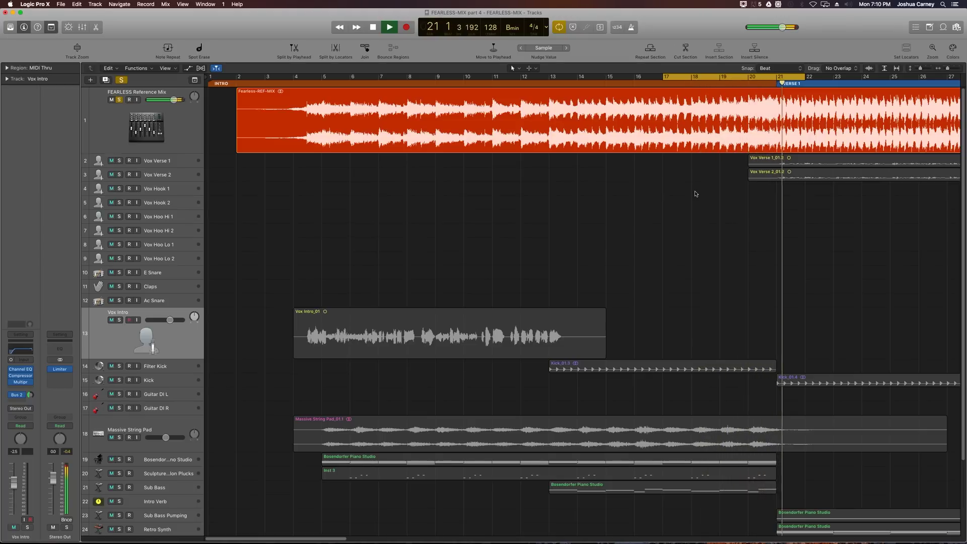
key(space)
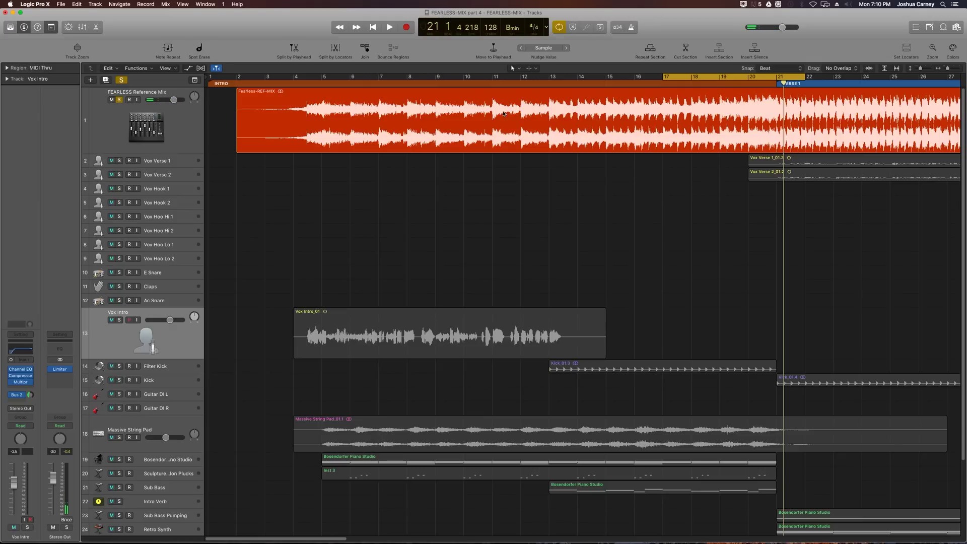
Unsolo and mute the FEARLESS Reference Mix track, and make the Vox Intro track taller.
click(119, 100)
click(112, 100)
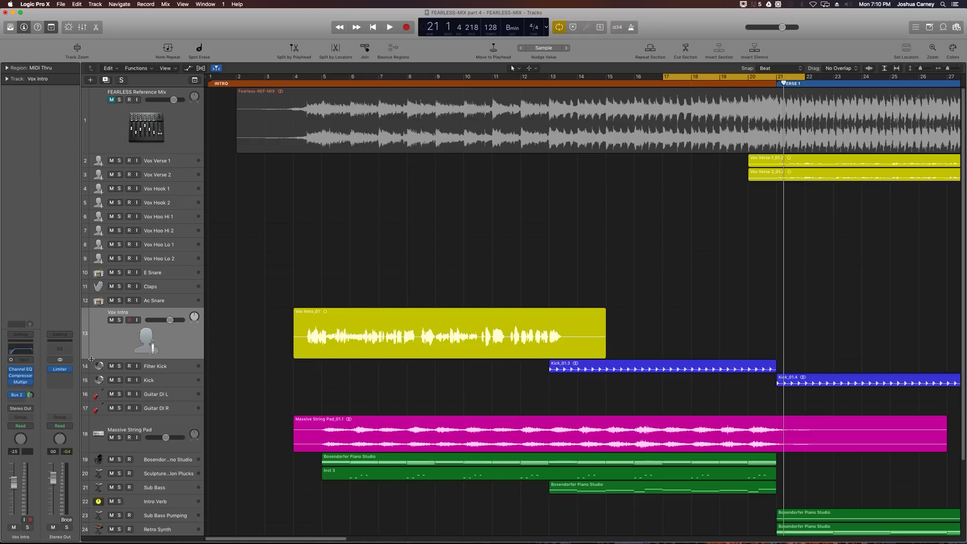
drag(91, 359, 91, 387)
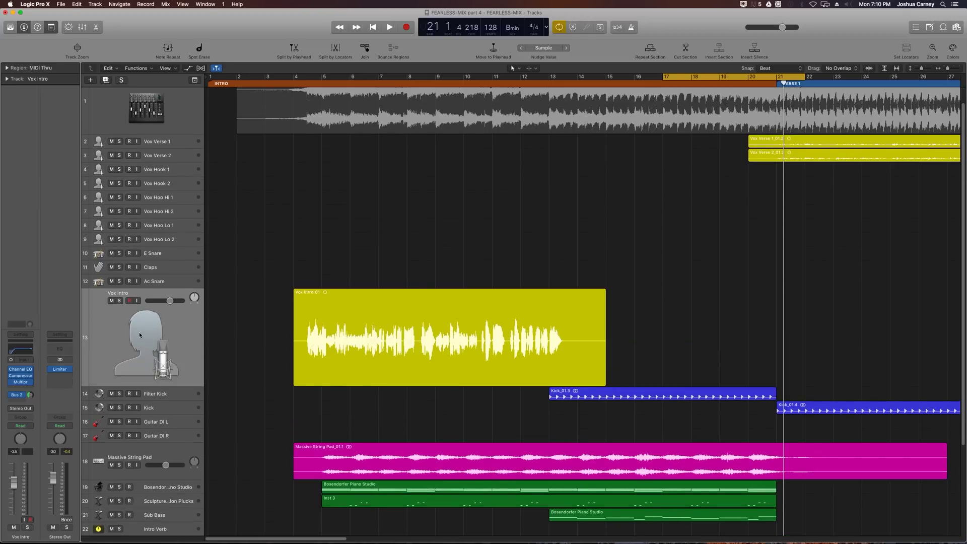
Add a second send on the Vox Intro channel, routed to Bus 3.
click(15, 395)
mouse_move(32, 440)
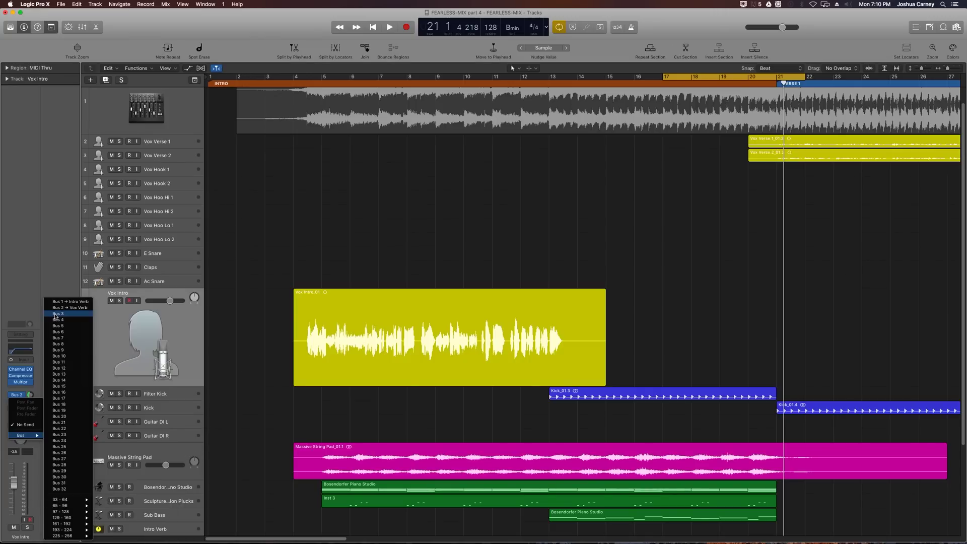
click(63, 314)
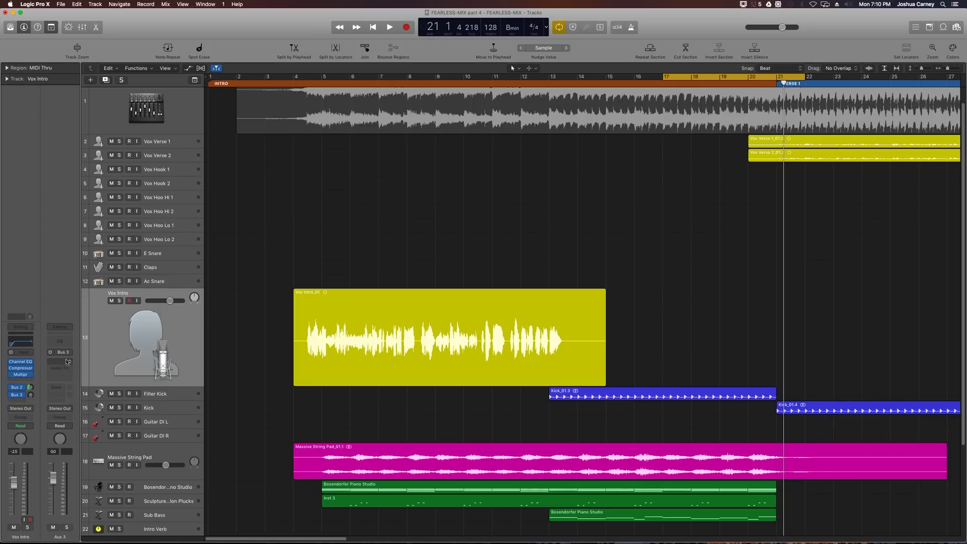
Rename the new Bus 3 aux channel "Vox Delay Transition" and create an arrangement track for it.
double_click(59, 537)
text(Vox Dela..)
text( Transition)
key(Return)
right_click(56, 294)
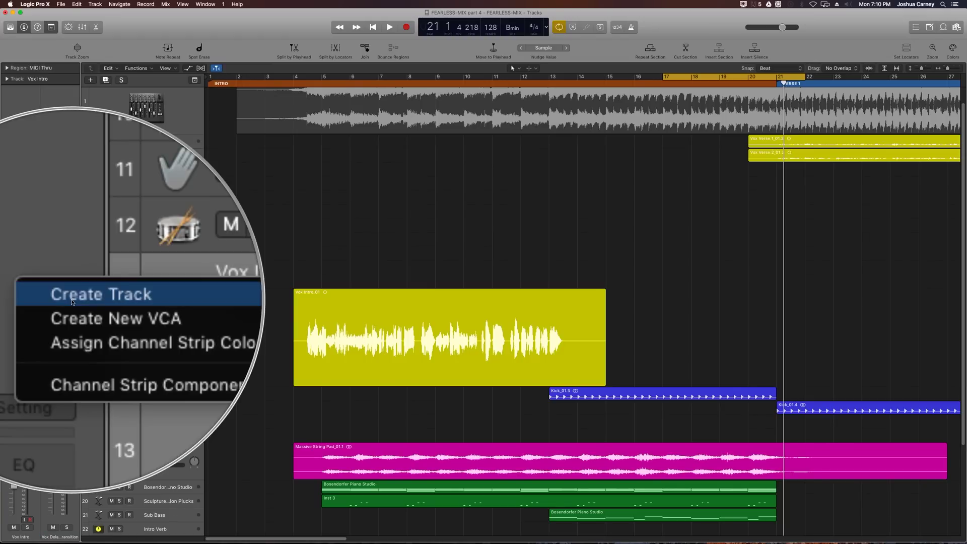
click(116, 302)
Make the Vox Delay Transition track taller, raise the Vox Intro channel's Bus 3 send level, and select the Vox Delay Transition track.
click(137, 334)
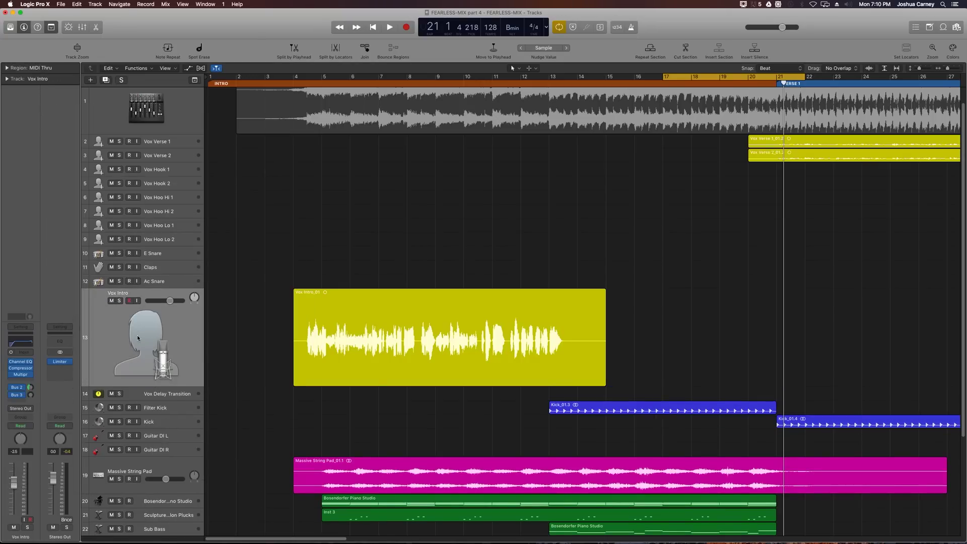
click(139, 386)
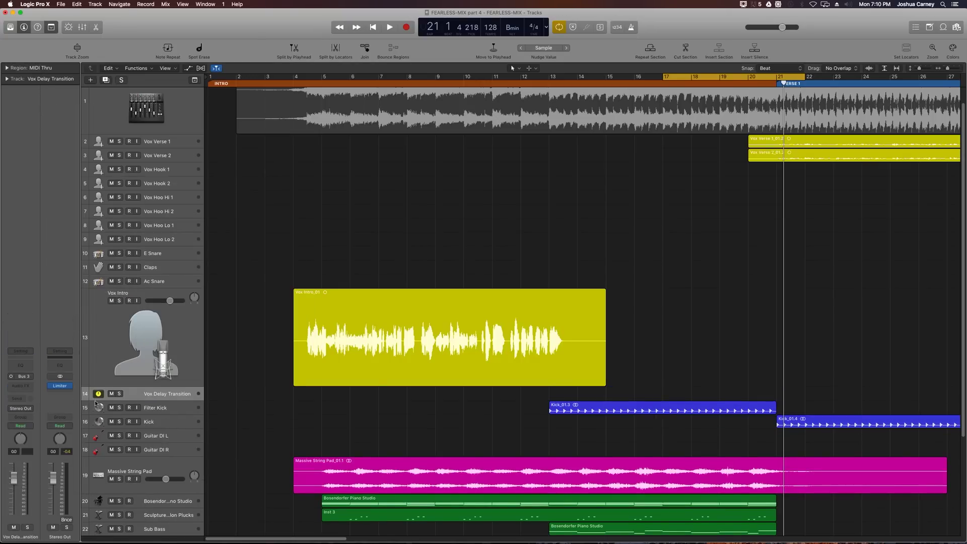
drag(89, 402, 88, 452)
click(154, 353)
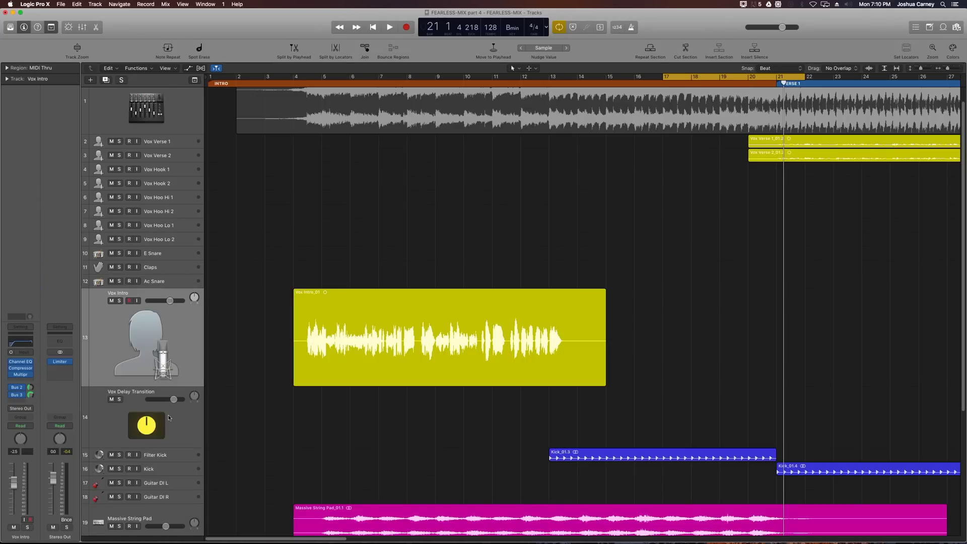
click(169, 418)
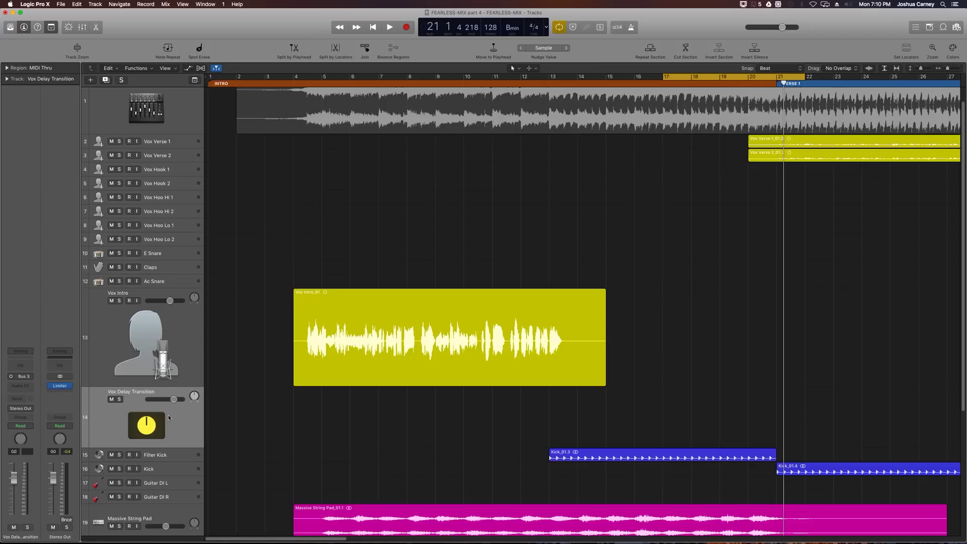
click(21, 386)
mouse_move(28, 474)
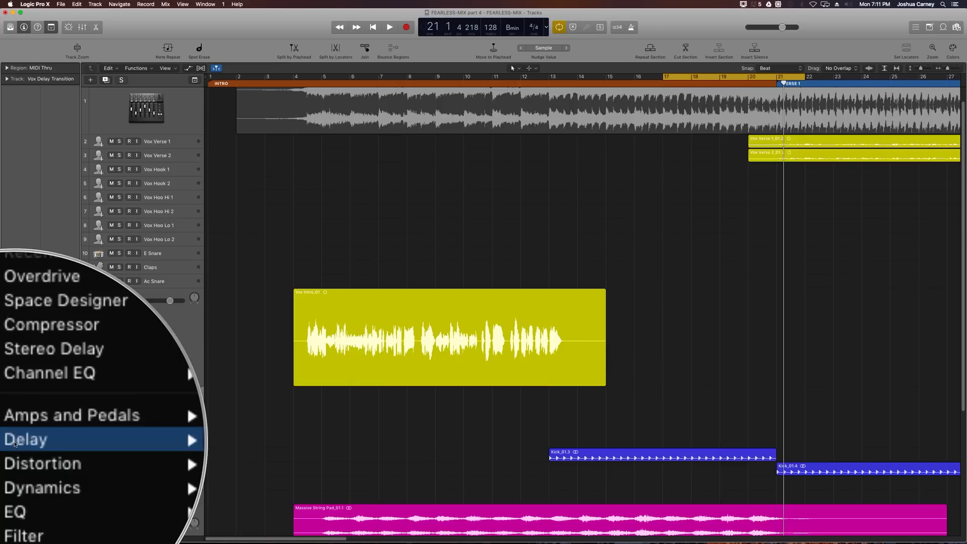
mouse_move(14, 444)
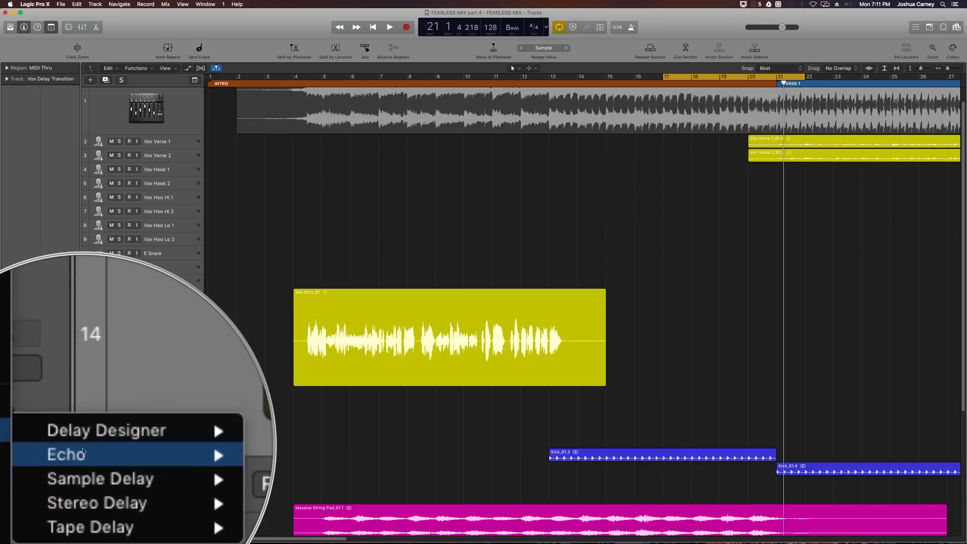
mouse_move(84, 461)
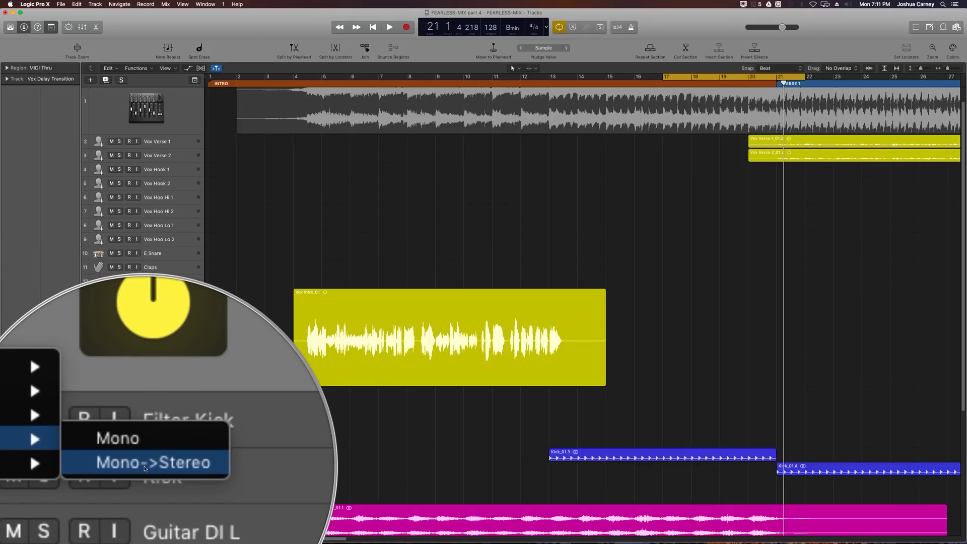
click(264, 400)
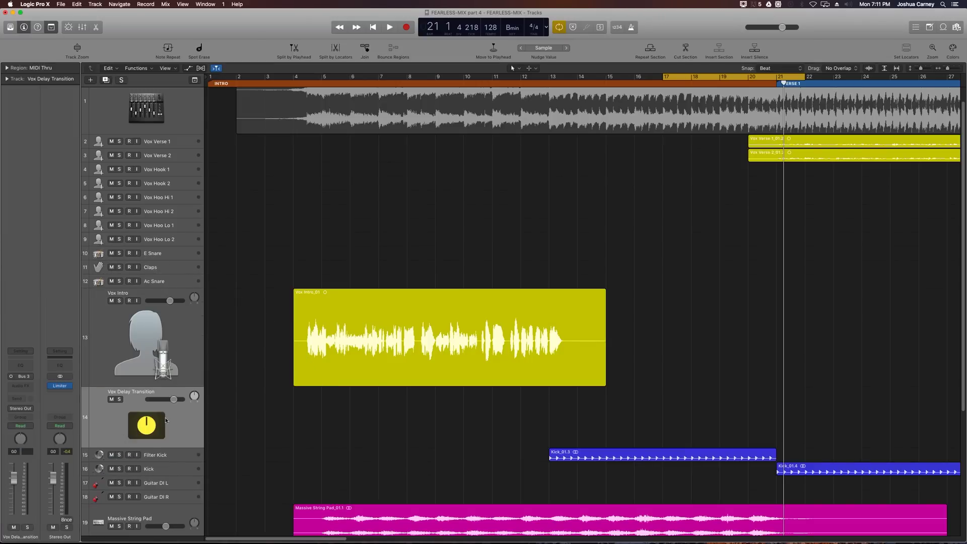
Switch the Vox Delay Transition aux to stereo and insert a stereo Stereo Delay on it.
click(10, 379)
click(20, 386)
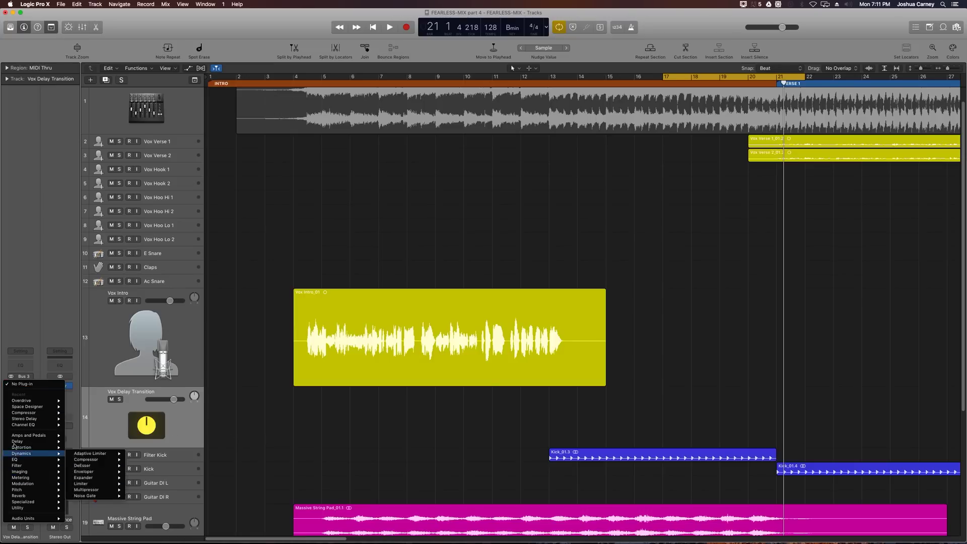
mouse_move(98, 459)
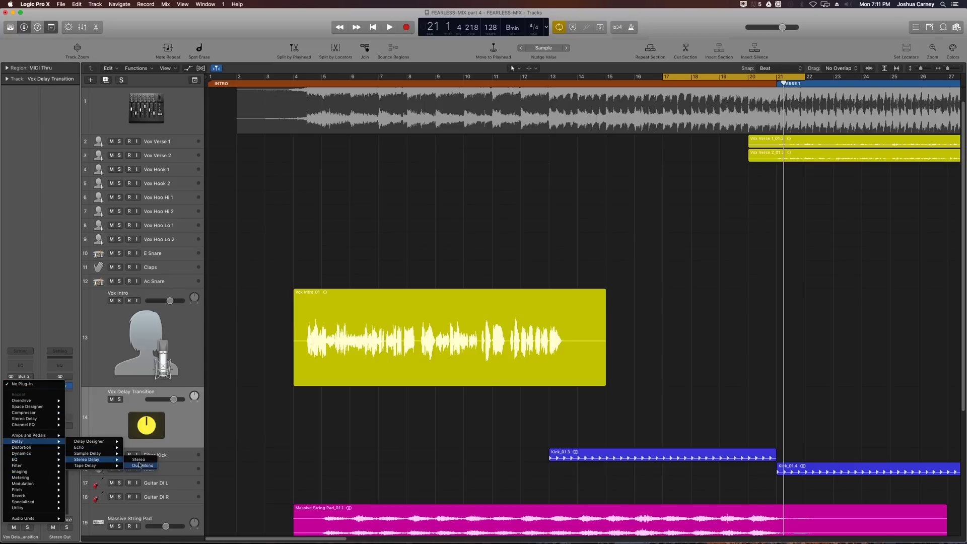
click(140, 460)
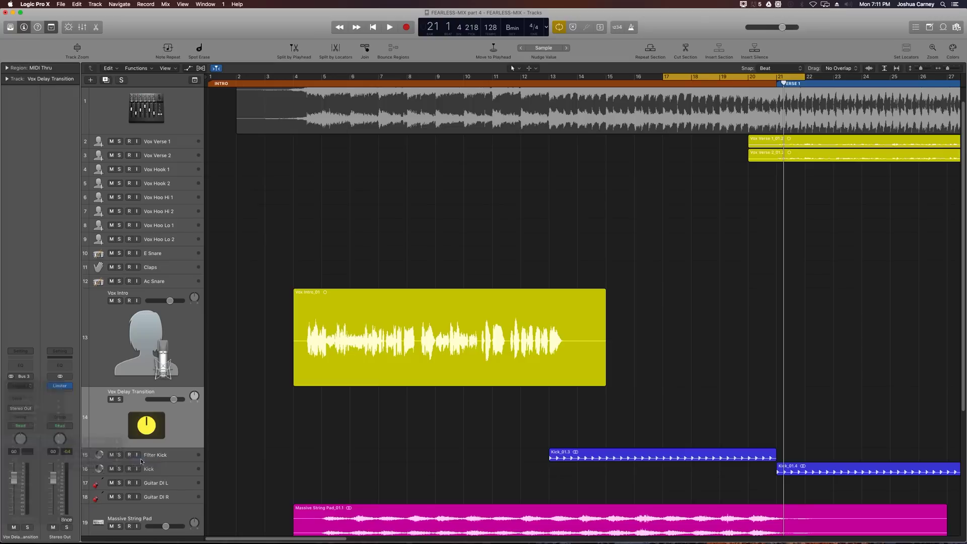
drag(215, 40, 375, 219)
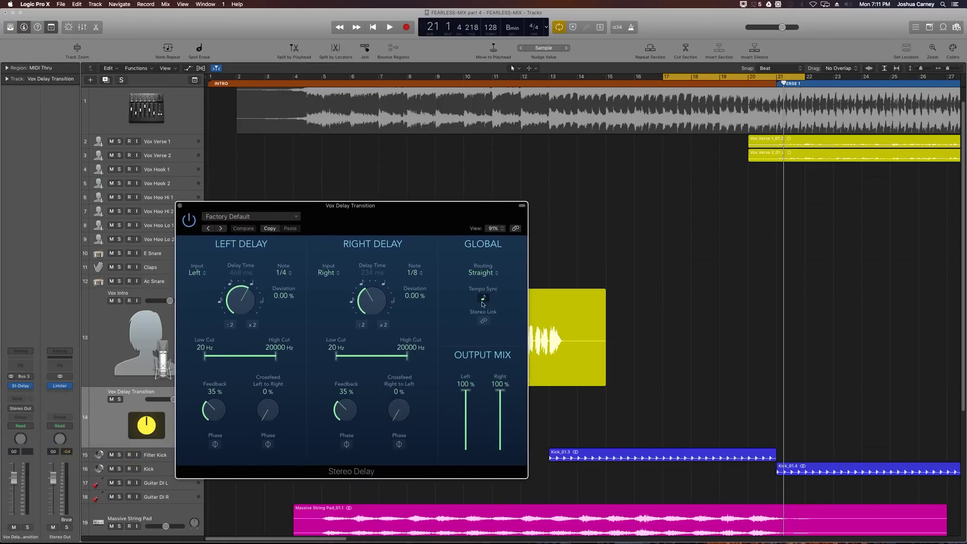
Set both the left and right delay notes to 1/2 in the Stereo Delay, with Stereo Link enabled.
click(481, 322)
click(289, 277)
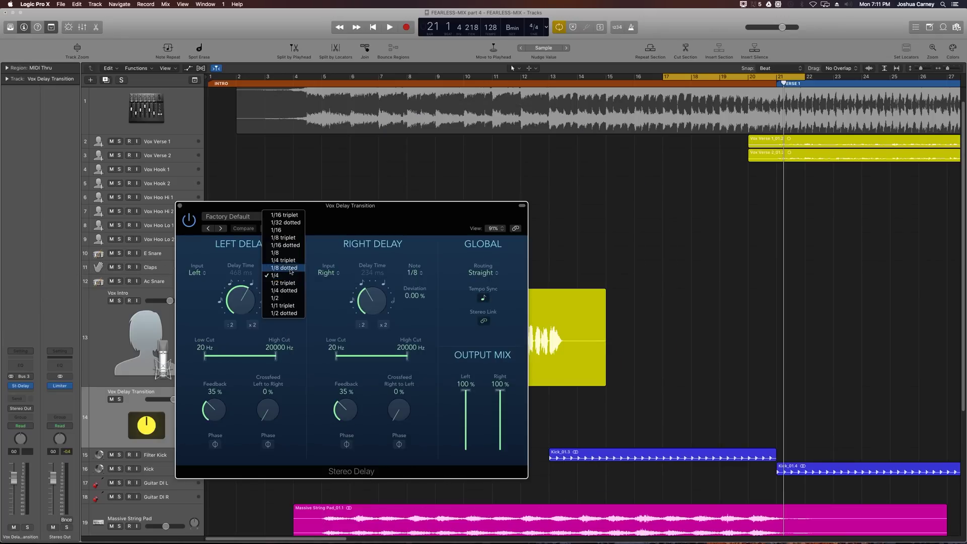
click(288, 298)
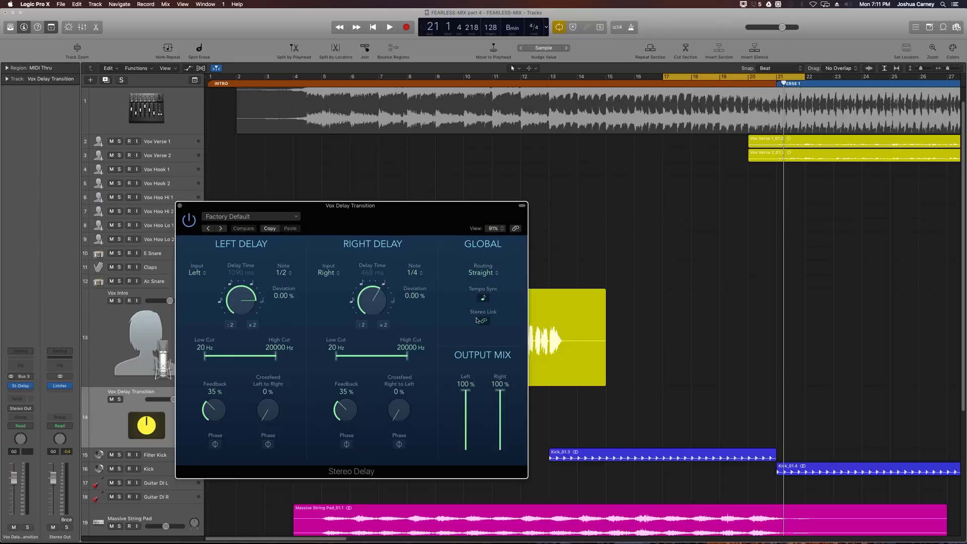
click(420, 273)
click(418, 298)
click(485, 325)
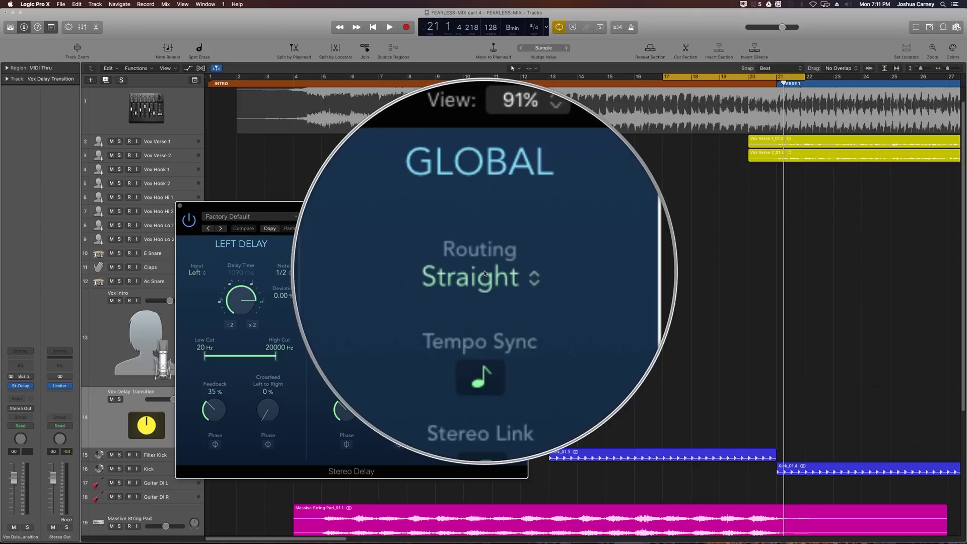
Set the Stereo Delay's routing to Ping Pong L and close the plug-in window.
click(482, 275)
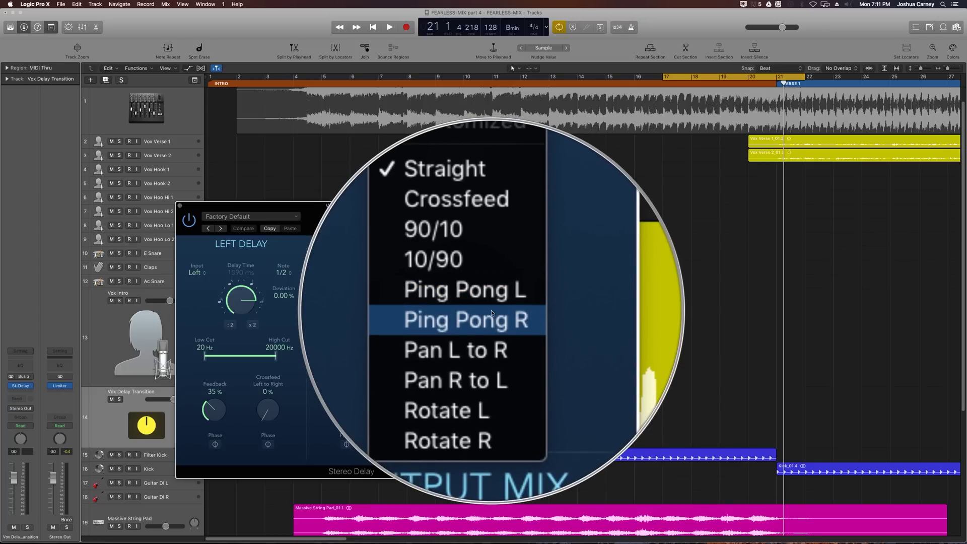
click(492, 306)
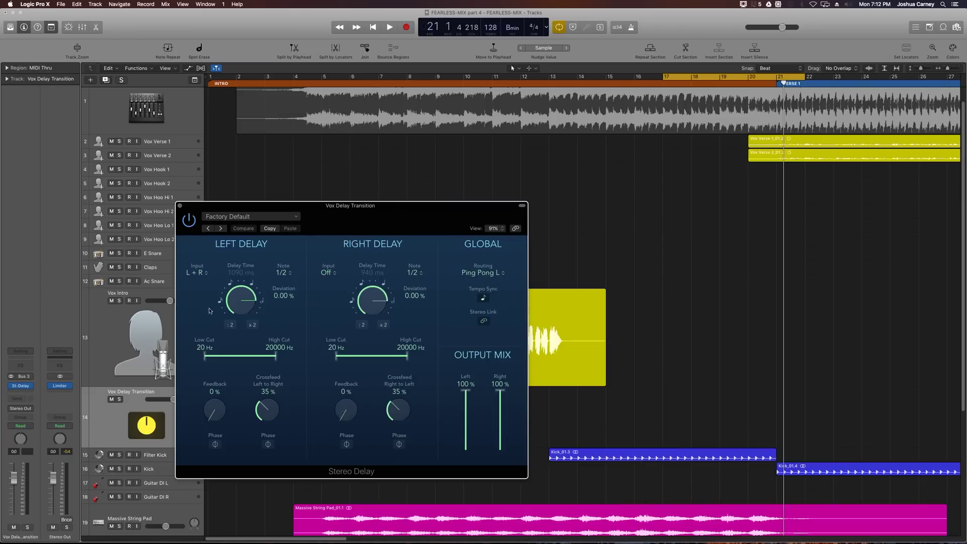
click(180, 206)
Solo the Vox Intro and Vox Delay Transition tracks, and make the delay track slightly taller.
click(295, 79)
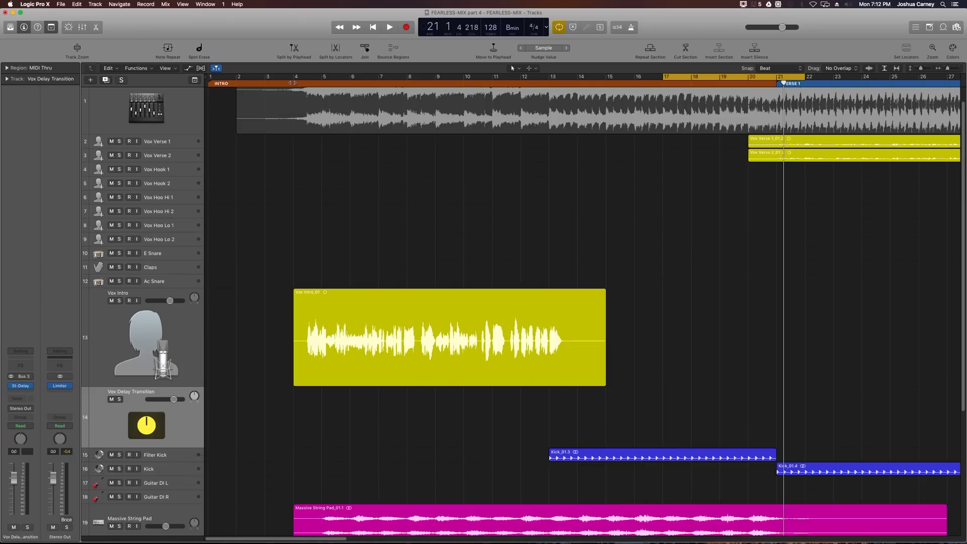
click(120, 301)
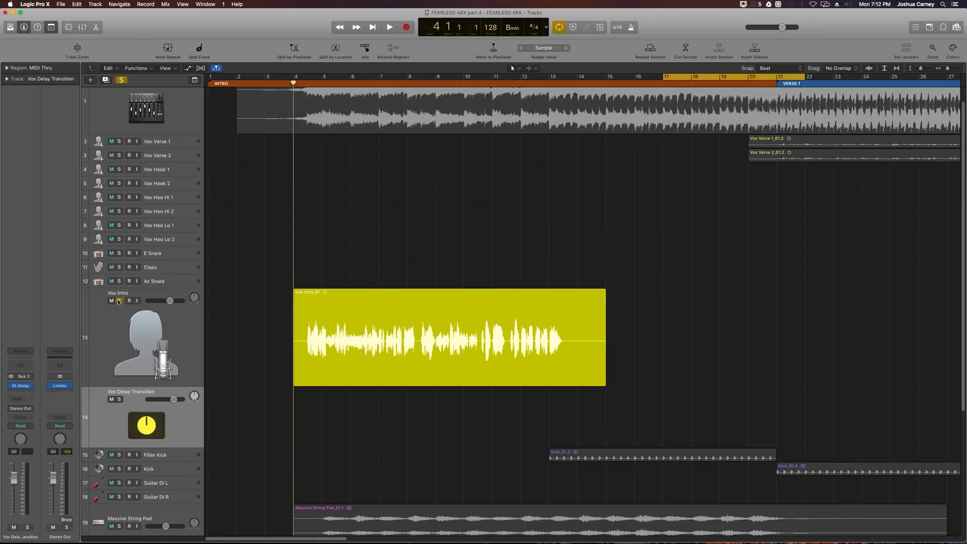
click(119, 400)
drag(101, 448, 100, 459)
Turn off cycle mode and play the soloed intro vocal with its delay from about bar 4.
key(space)
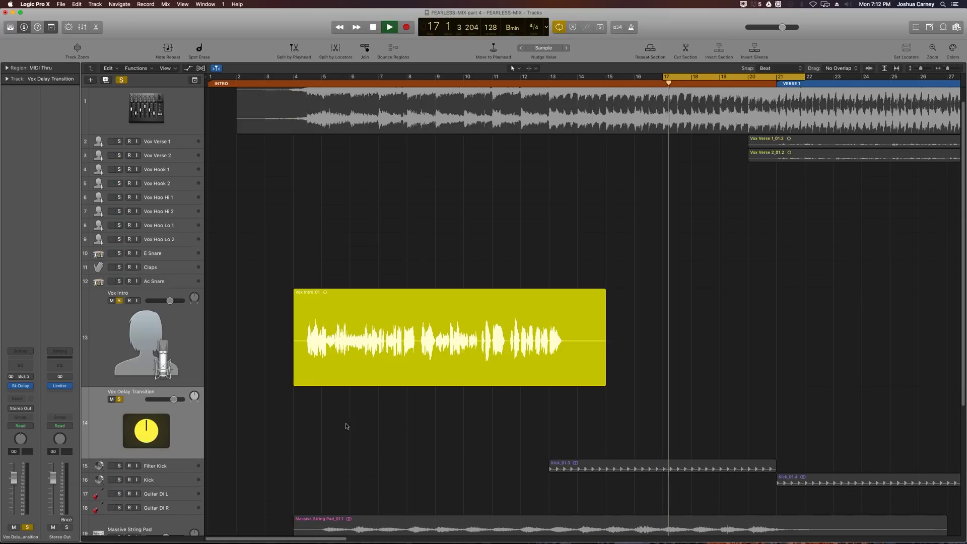
key(space)
key(c)
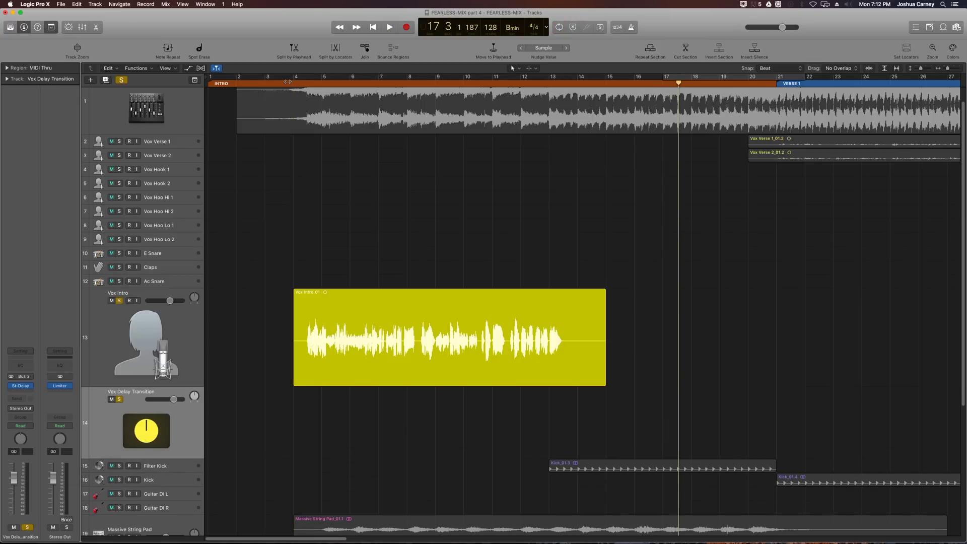
click(287, 82)
key(space)
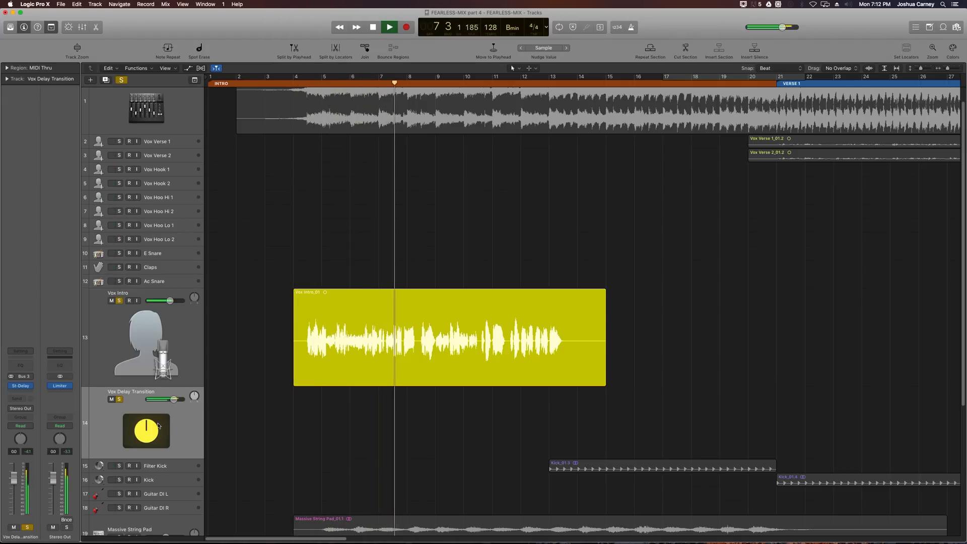
key(space)
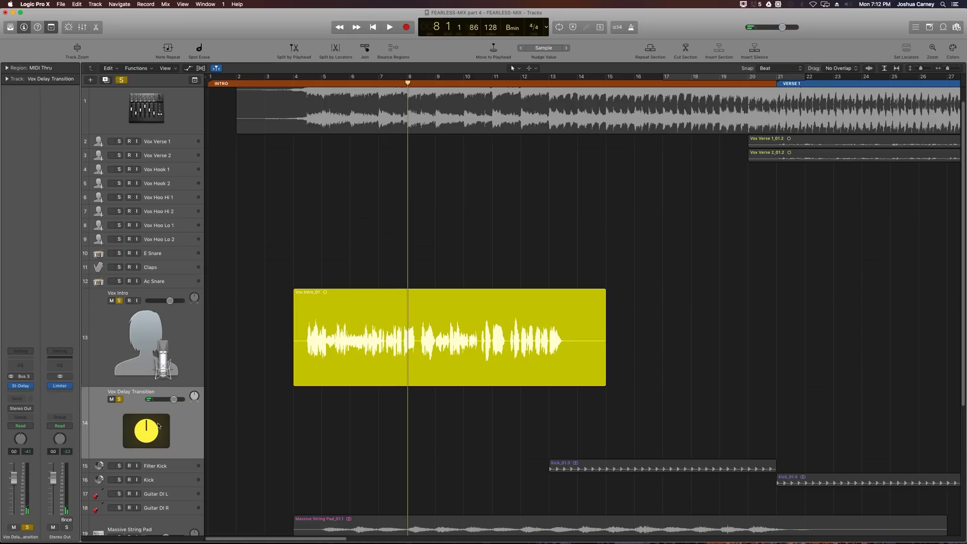
In the Vox Delay Transition's Stereo Delay, set Low Cut to 310 Hz and High Cut to 12600 Hz on both sides.
click(21, 386)
drag(307, 210, 285, 205)
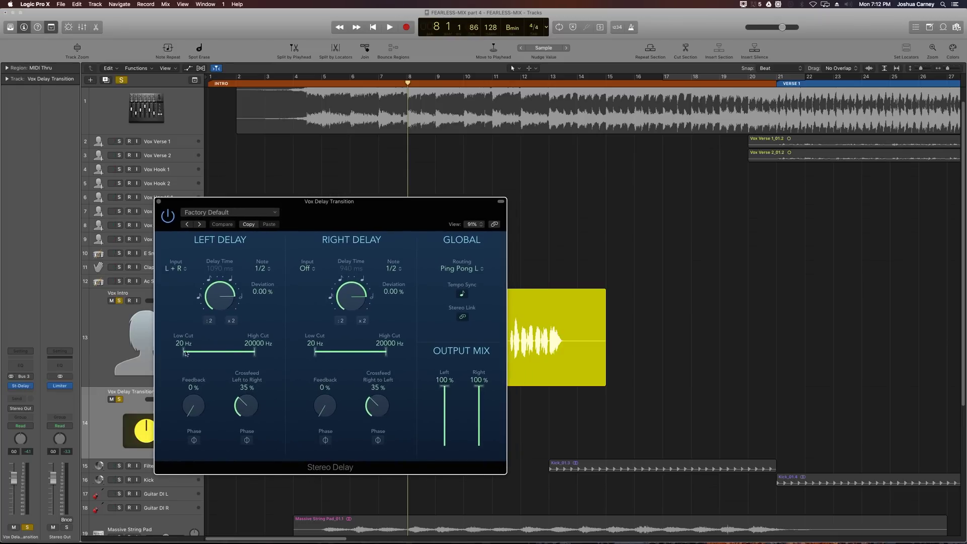
drag(184, 352, 212, 351)
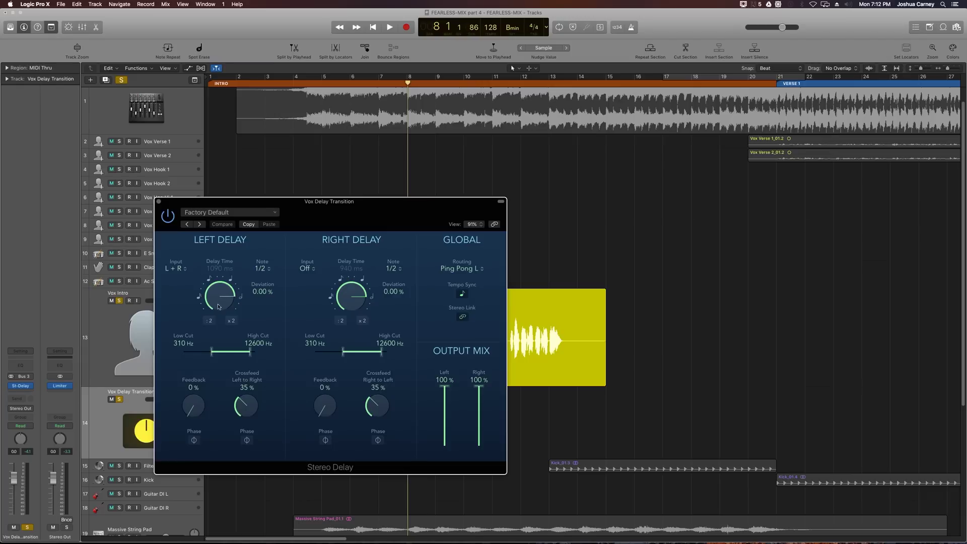
click(159, 201)
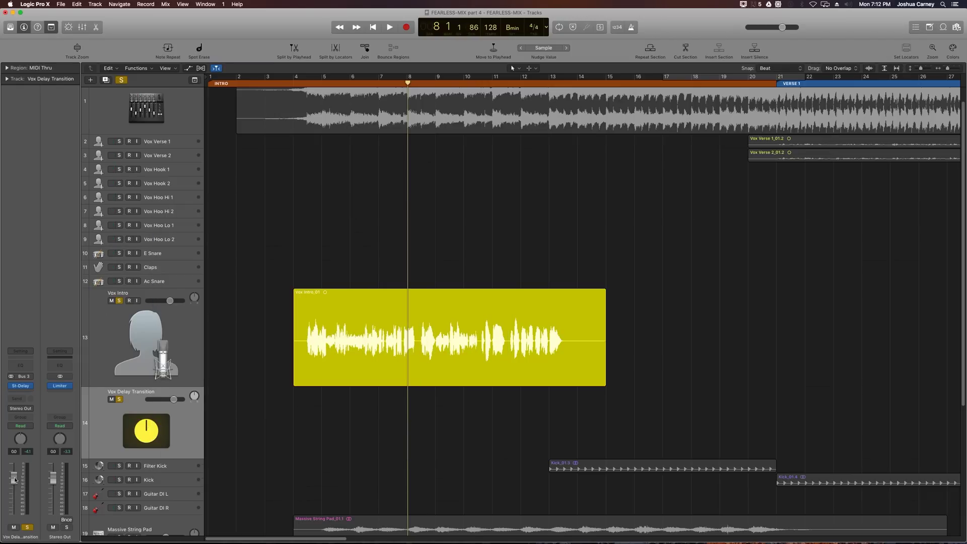
Lower the Vox Delay Transition channel's volume fader and play the intro vocal from its start.
drag(15, 480, 14, 488)
key(shift+Return)
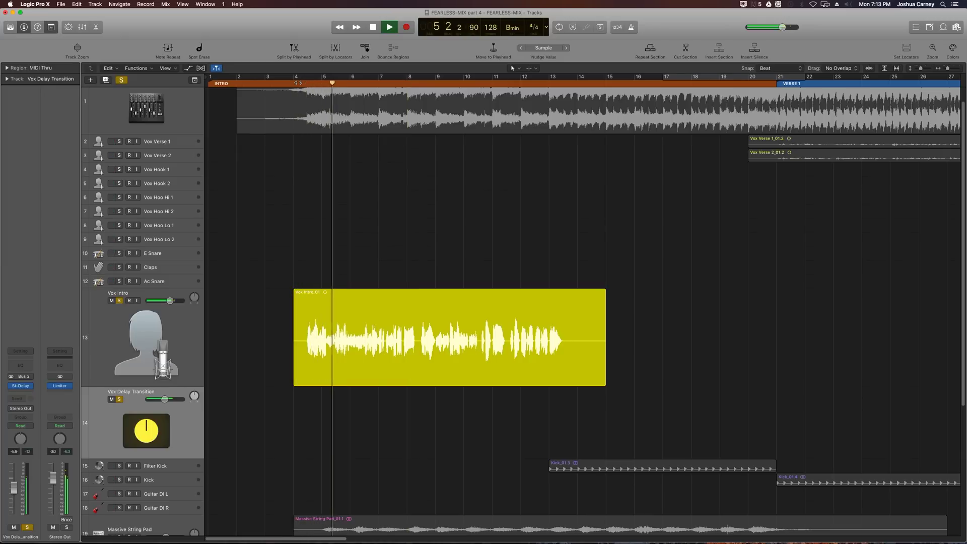
Stop playback and insert a stereo Compressor after the Stereo Delay on the Vox Delay Transition channel.
key(space)
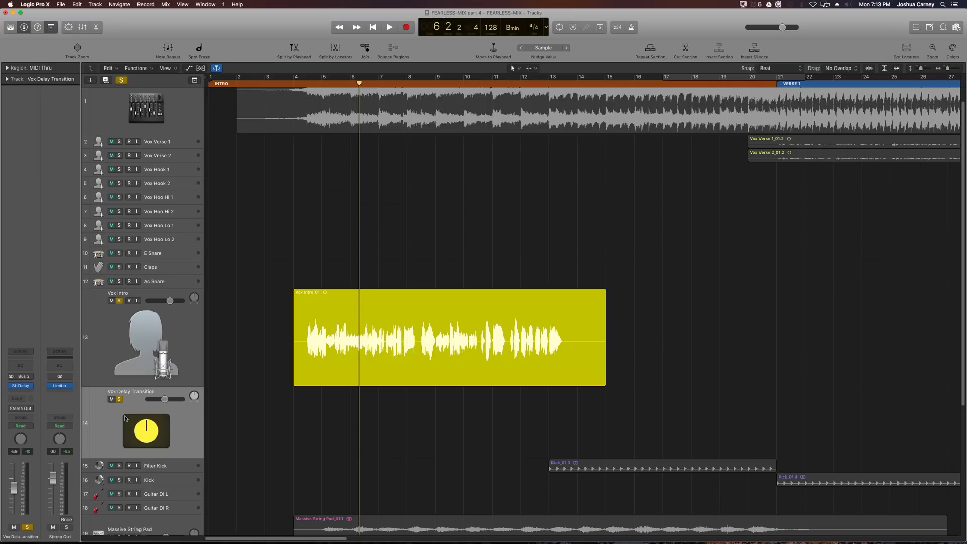
click(30, 389)
mouse_move(25, 432)
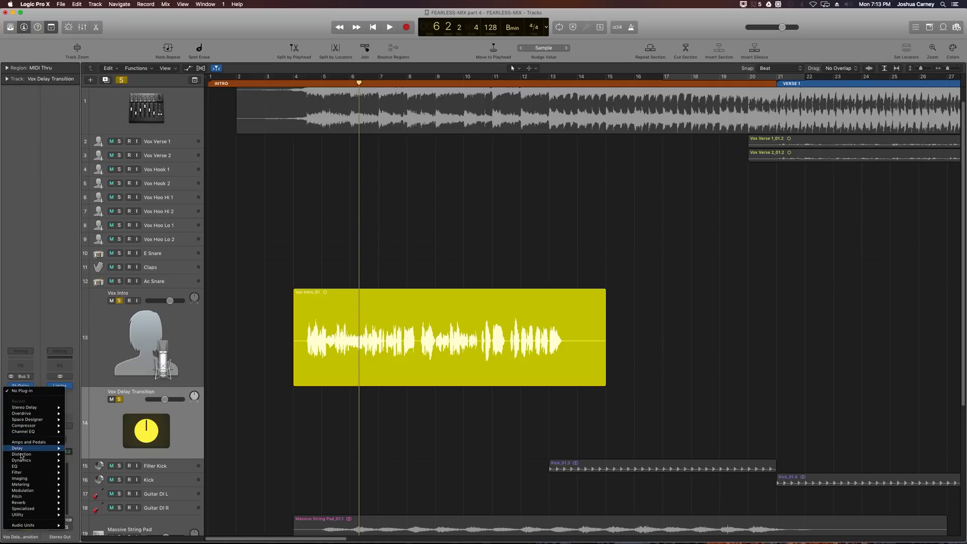
mouse_move(23, 461)
mouse_move(109, 468)
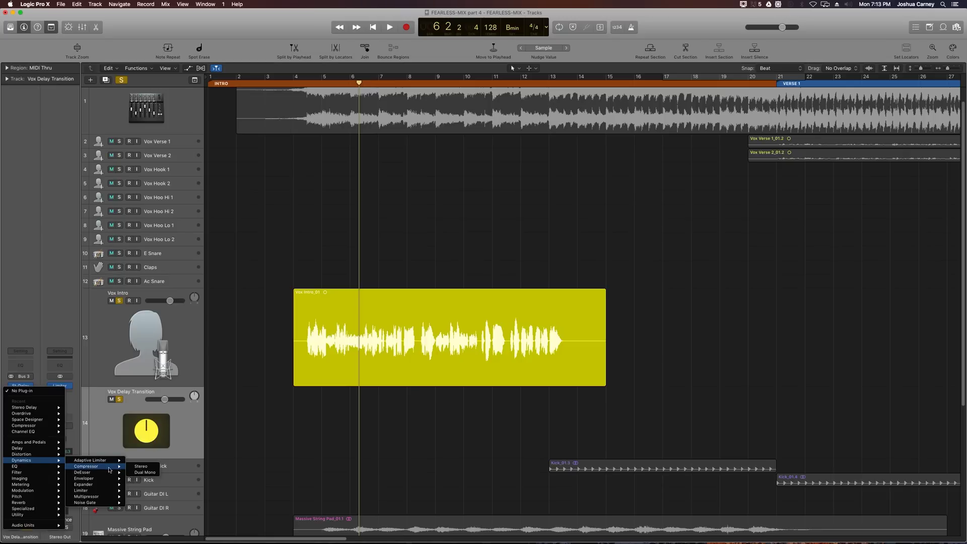
click(141, 466)
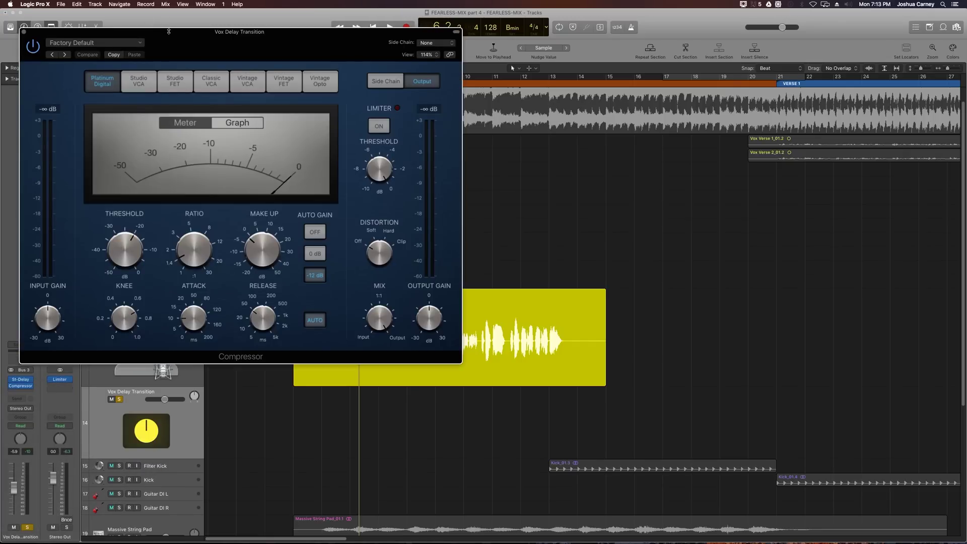
drag(158, 29, 256, 169)
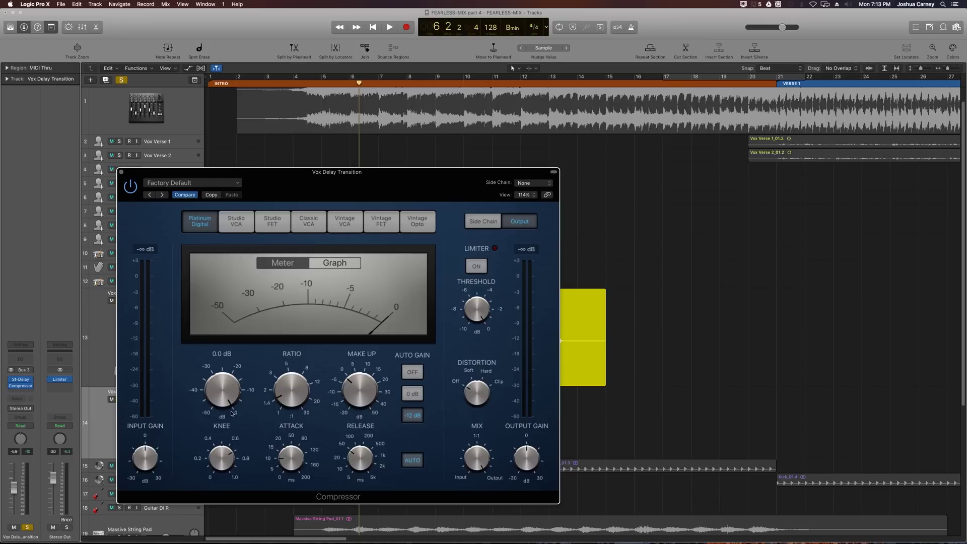
Adjust the Compressor's threshold, ratio and attack, turn off auto release, and set the release to about 980 ms.
drag(231, 411, 221, 467)
mouse_move(292, 367)
drag(282, 469, 286, 505)
click(413, 460)
drag(375, 460, 395, 456)
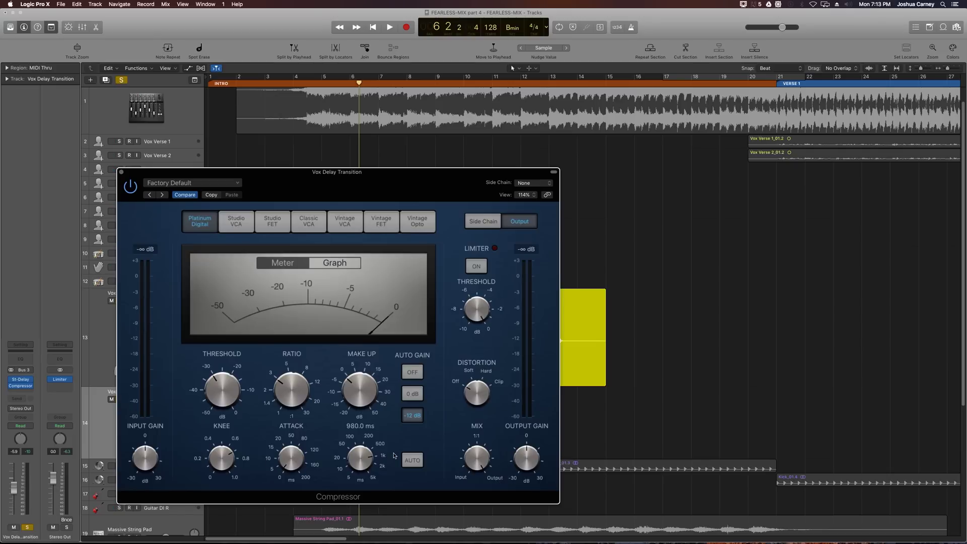
Turn off the Compressor's Auto Gain and set its side chain source to Audio 18 - Vox Intro.
click(410, 373)
click(366, 391)
drag(366, 391, 351, 381)
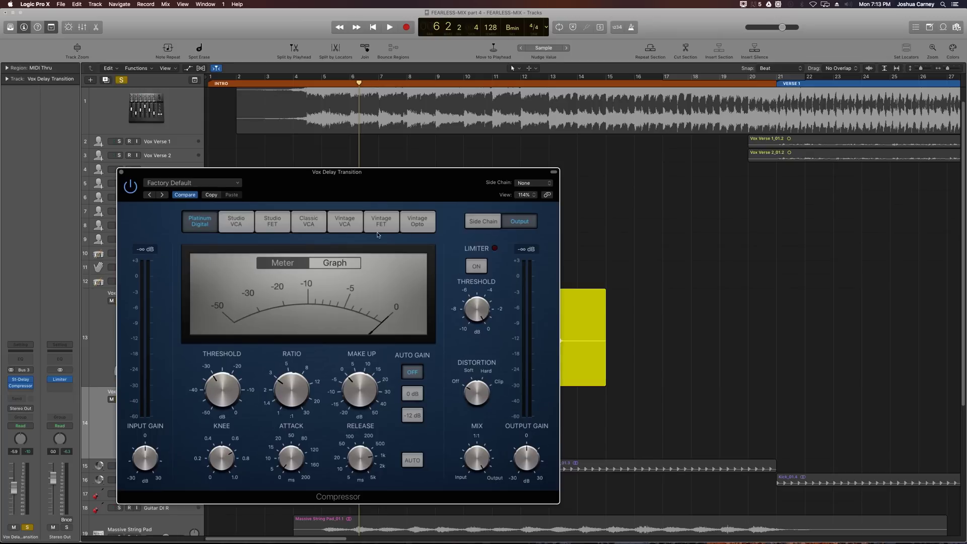
click(519, 186)
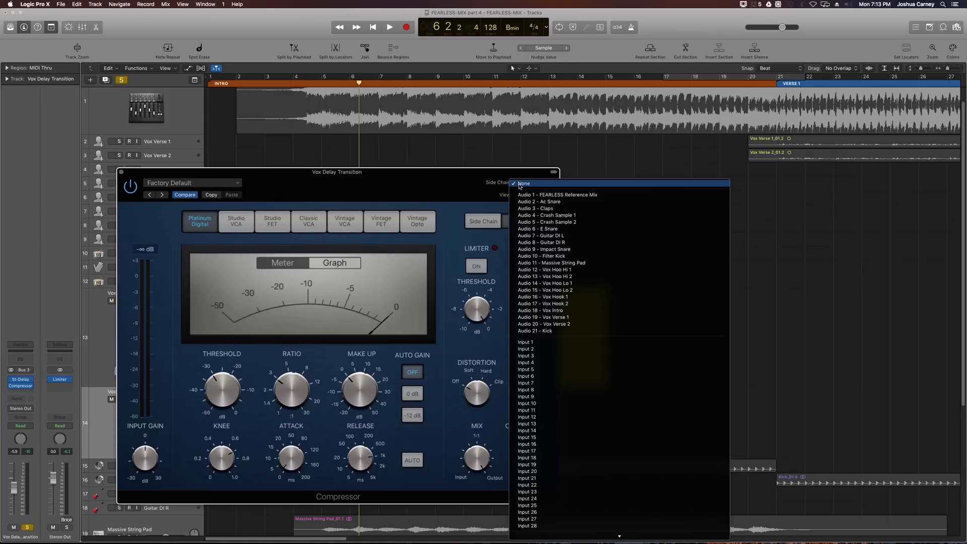
click(542, 311)
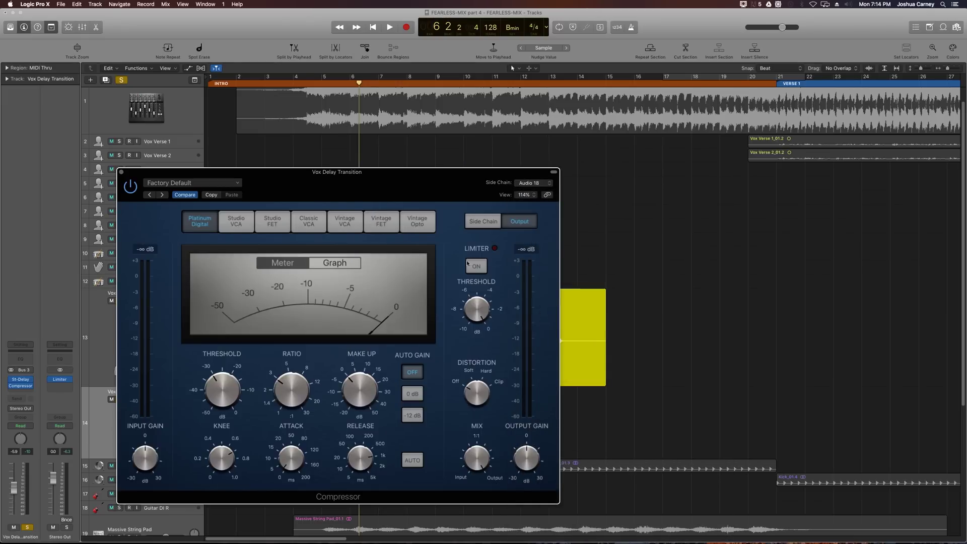
Play the soloed intro vocal from bar 4 to check the side-chained delay, close the Compressor, and return the playhead to bar 4.
drag(426, 189, 439, 475)
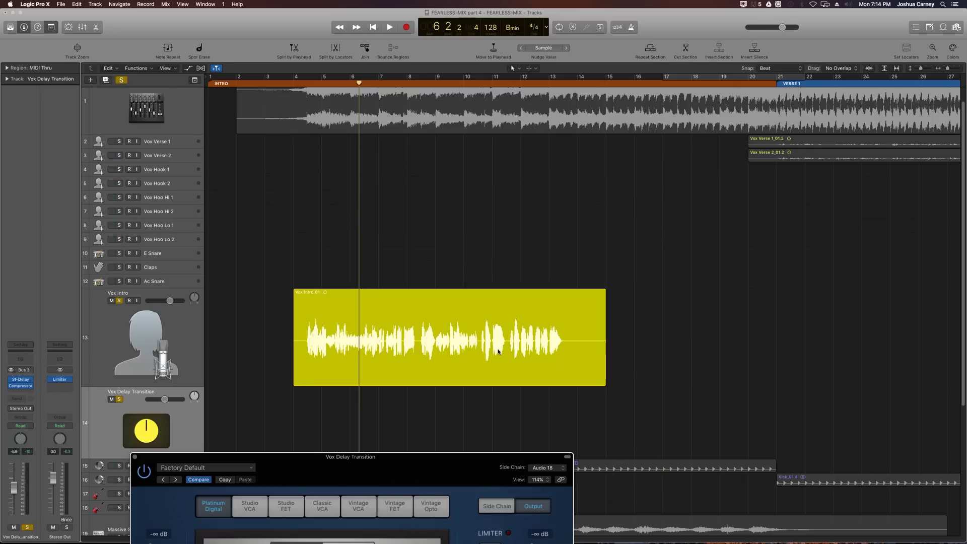
click(293, 83)
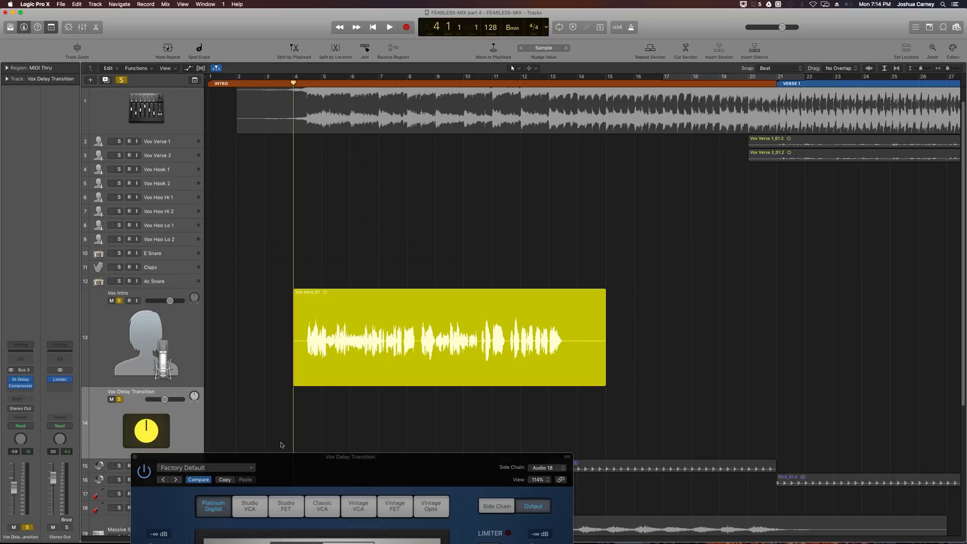
key(space)
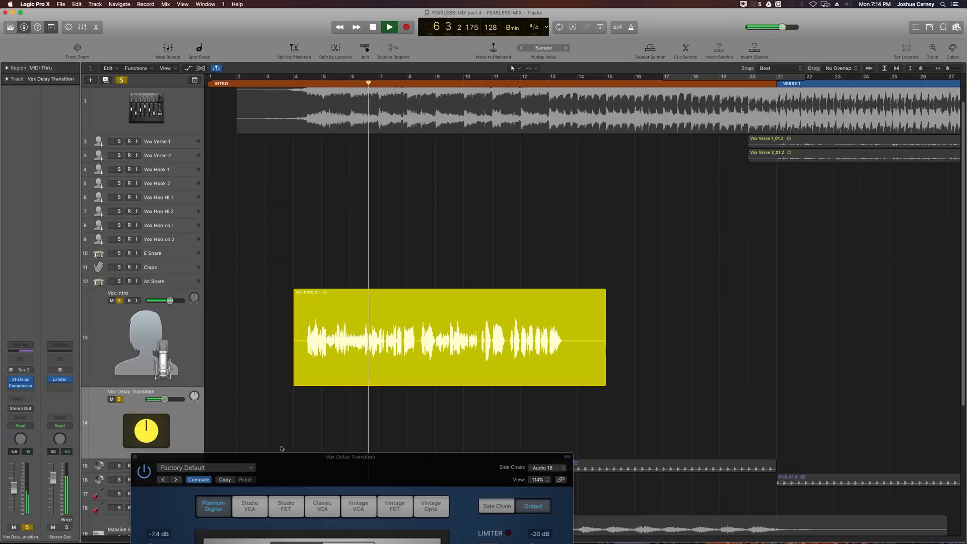
drag(286, 469, 279, 399)
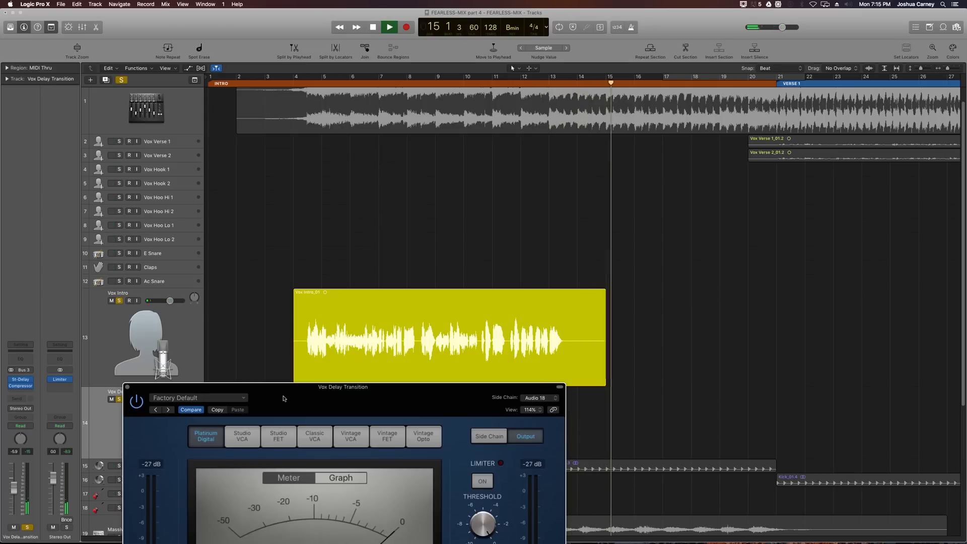
drag(284, 398, 324, 254)
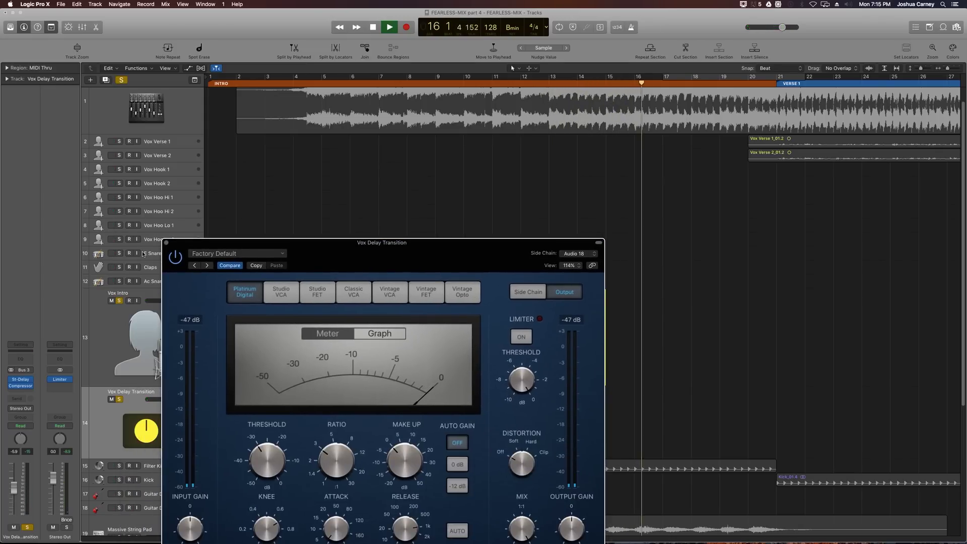
click(167, 243)
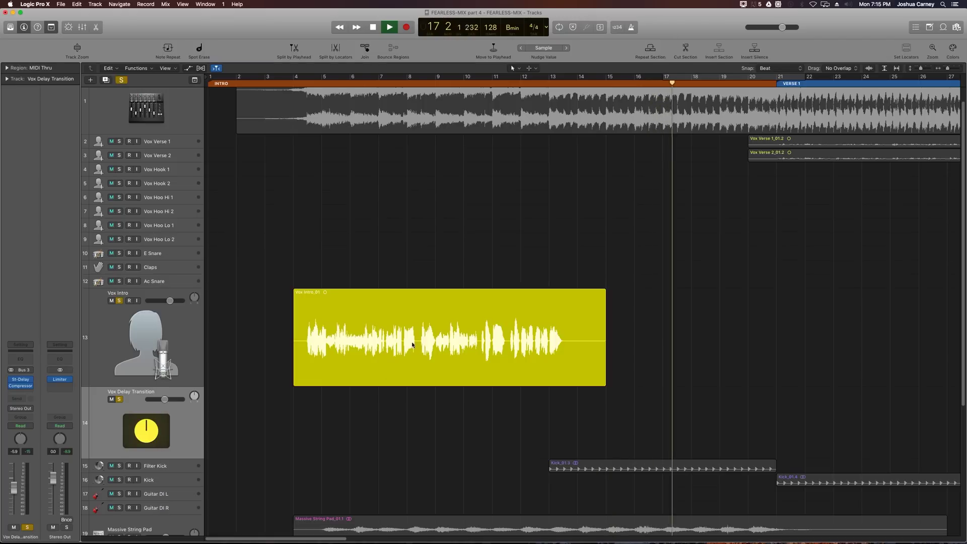
key(space)
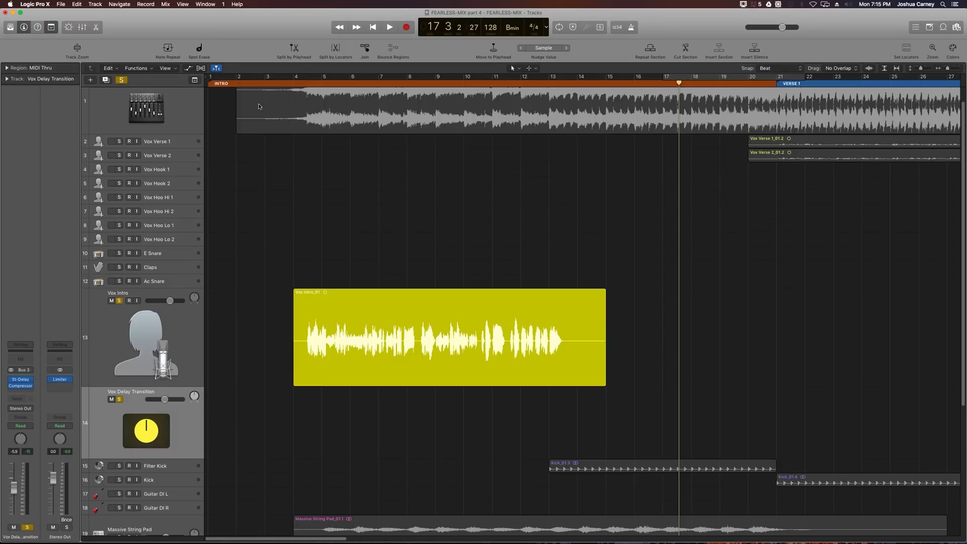
click(292, 83)
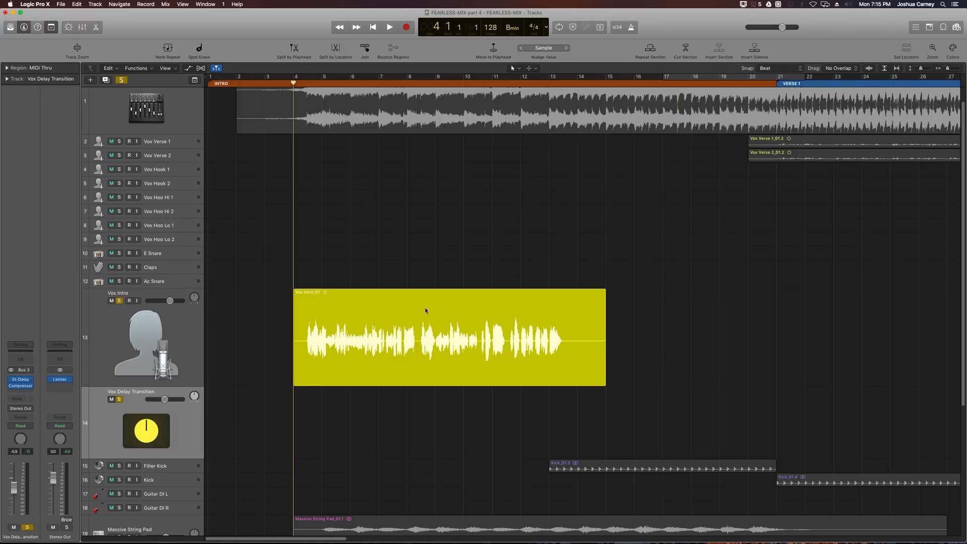
Insert a Space Designer reverb after the Compressor on the Vox Delay Transition channel.
click(26, 391)
click(26, 300)
click(29, 392)
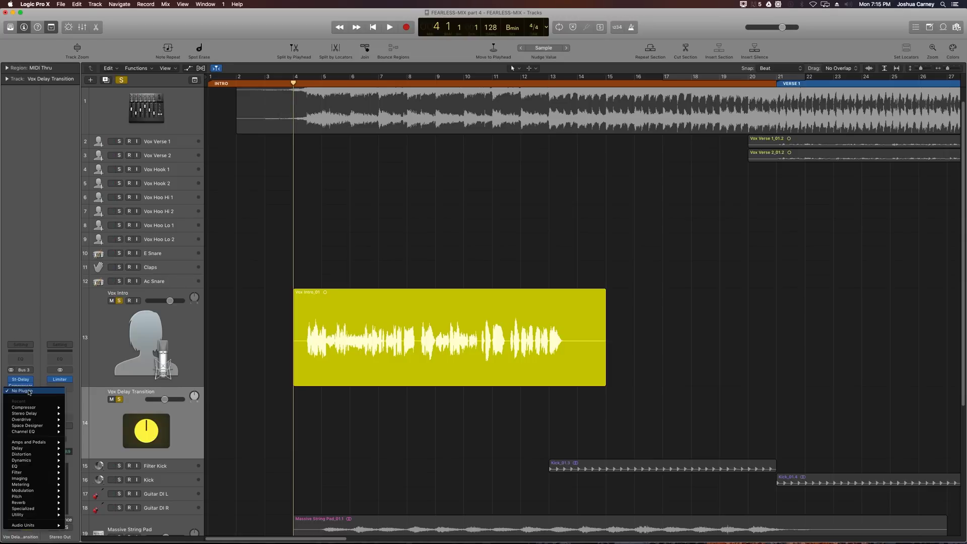
mouse_move(31, 504)
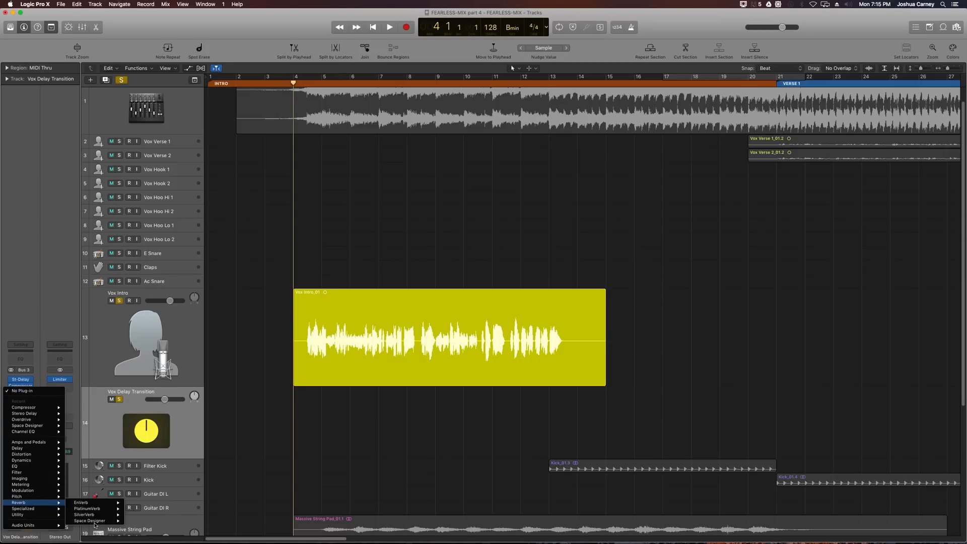
mouse_move(96, 521)
click(146, 521)
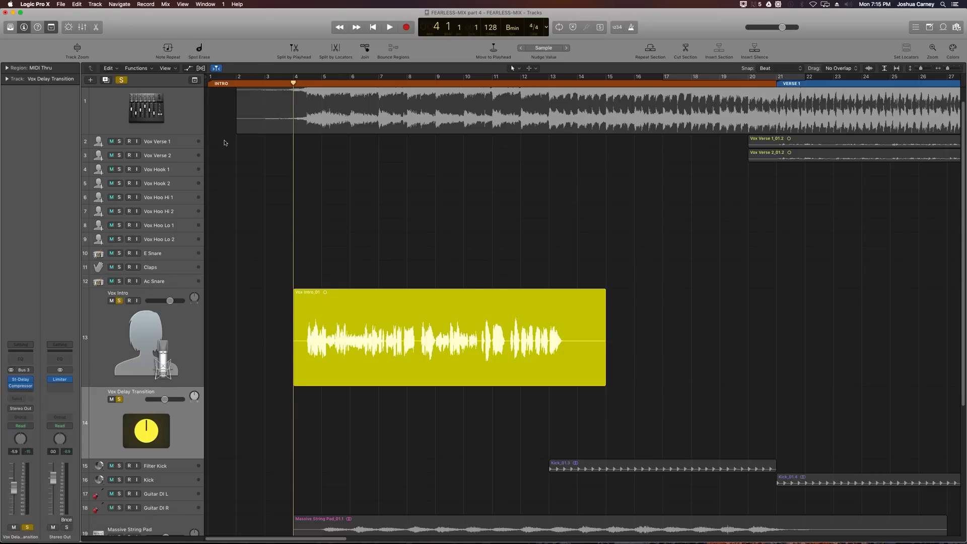
drag(184, 38, 261, 180)
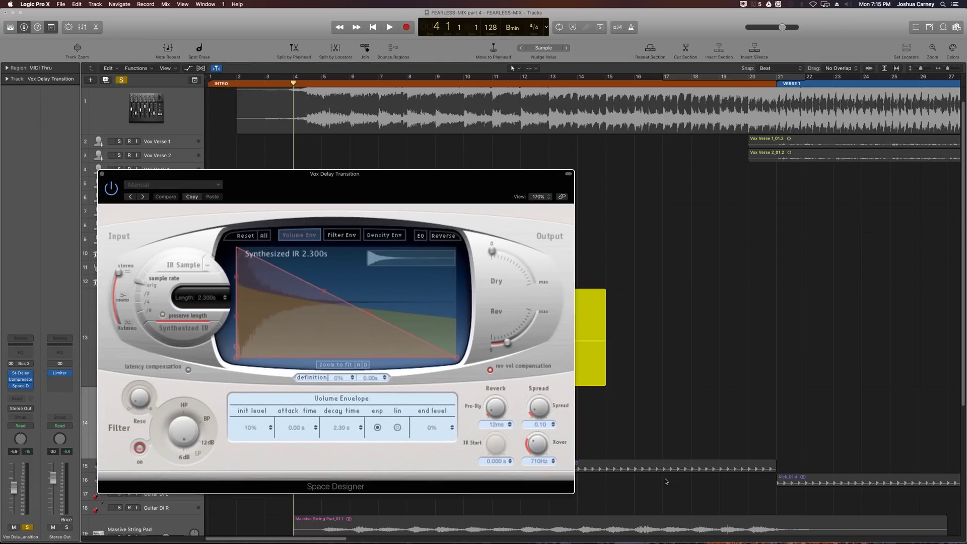
Load Space Designer's 05.1s Shimmering Plate preset, raise the Dry output to maximum with Rev slightly lower, and close the plug-in.
click(154, 184)
mouse_move(151, 300)
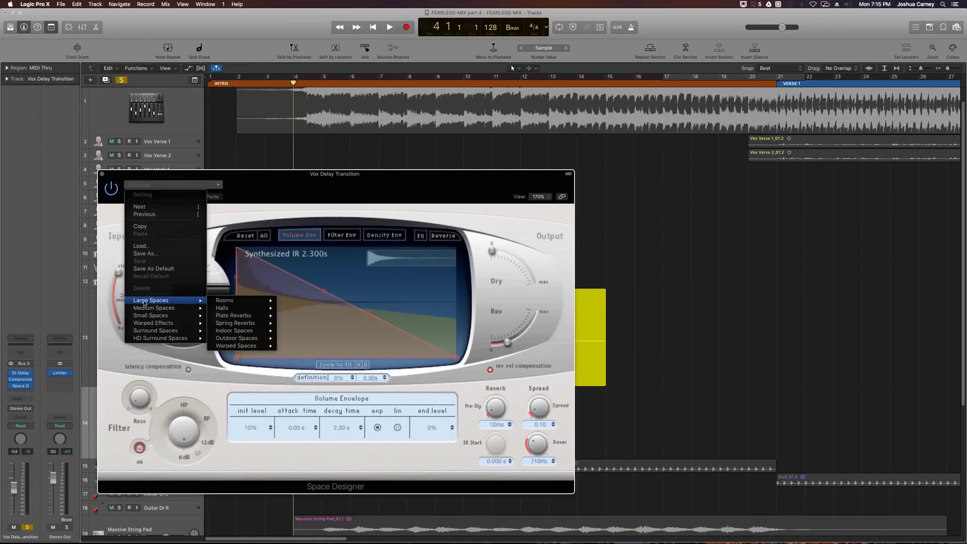
mouse_move(237, 316)
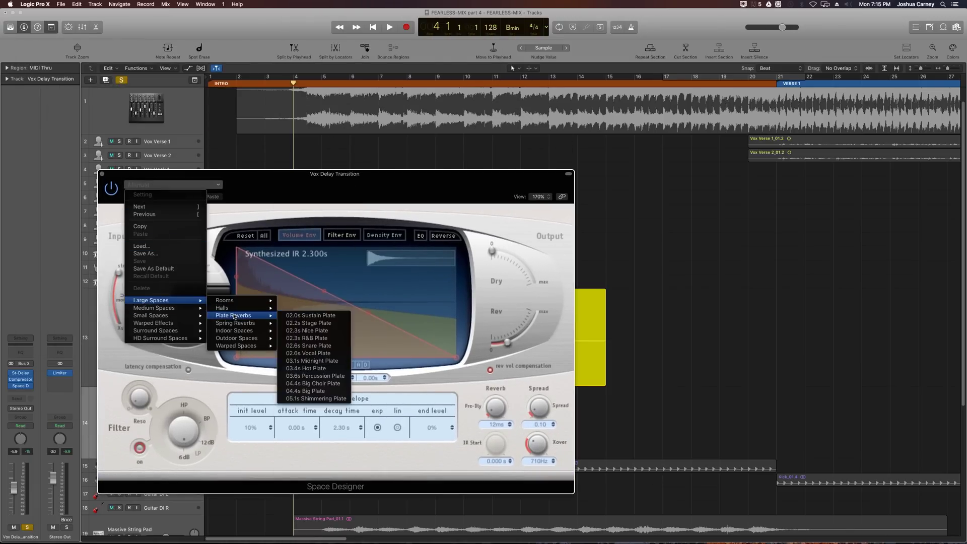
click(312, 398)
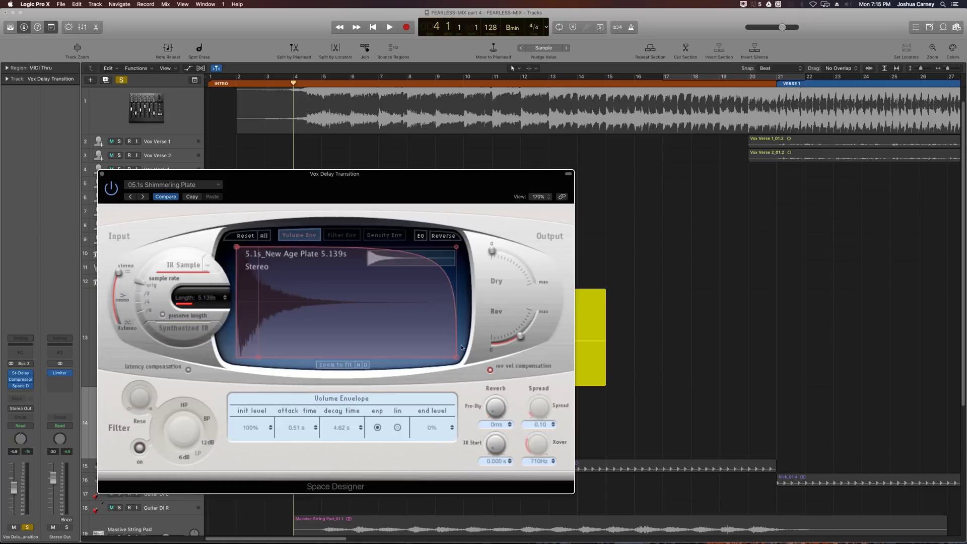
drag(491, 252, 533, 275)
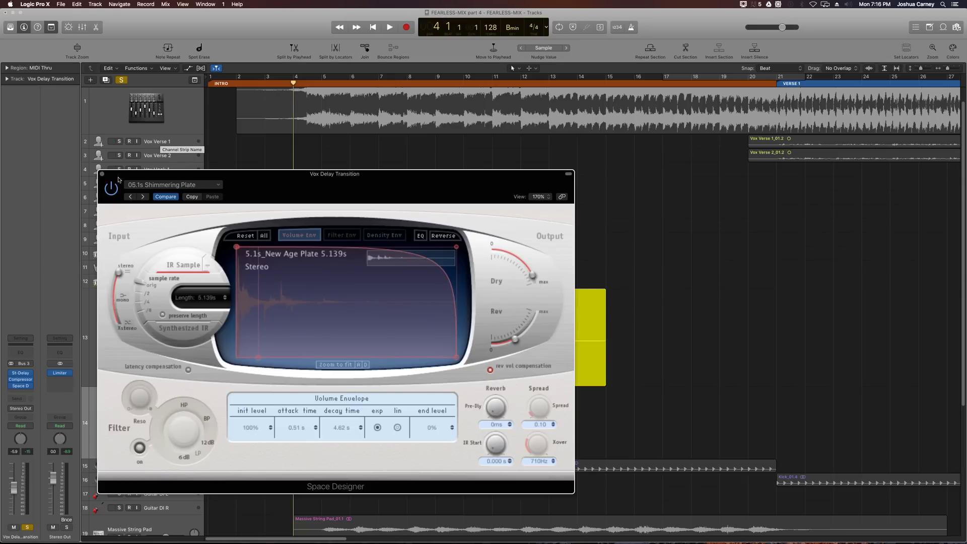
click(102, 173)
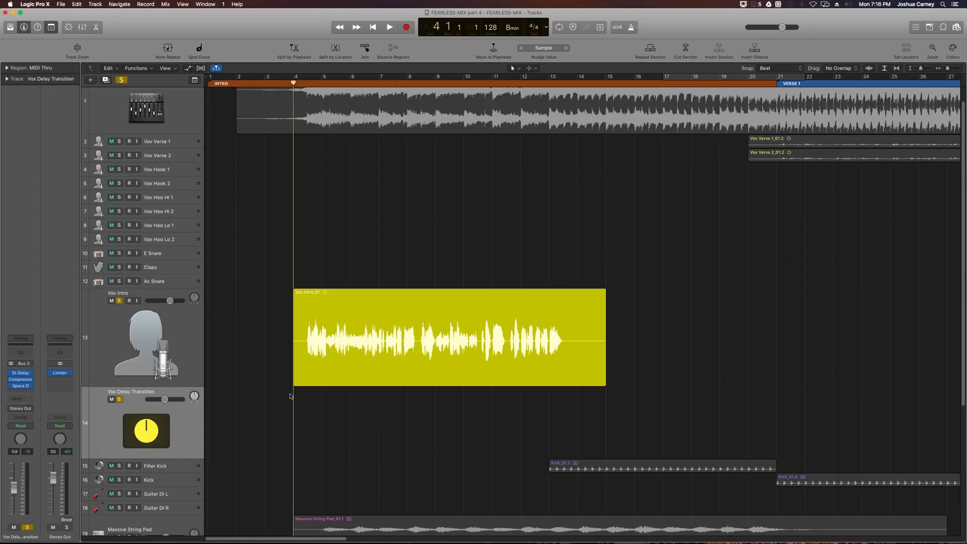
Play the vocal from bar 4, unsolo Vox Intro during playback to hear only the delay, and stop and unsolo Vox Delay Transition.
key(space)
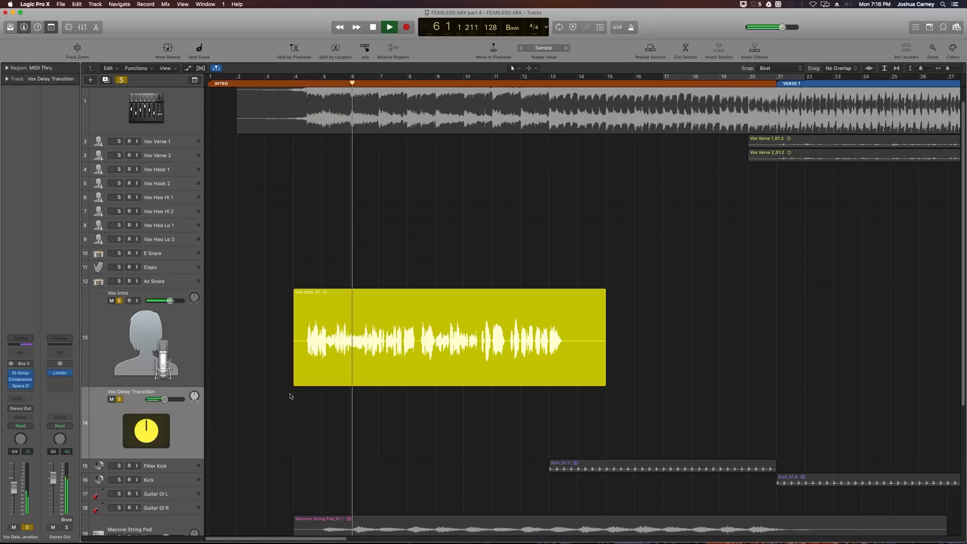
click(119, 301)
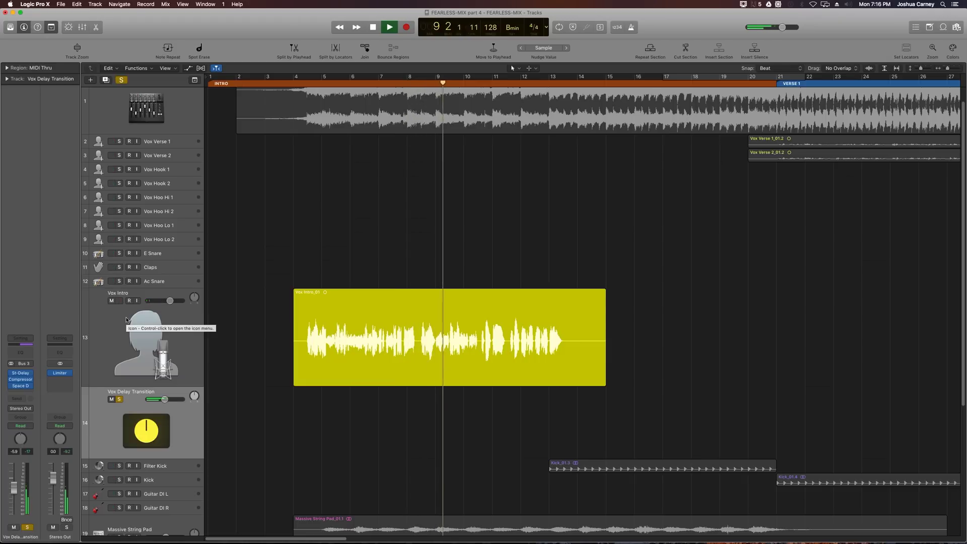
key(space)
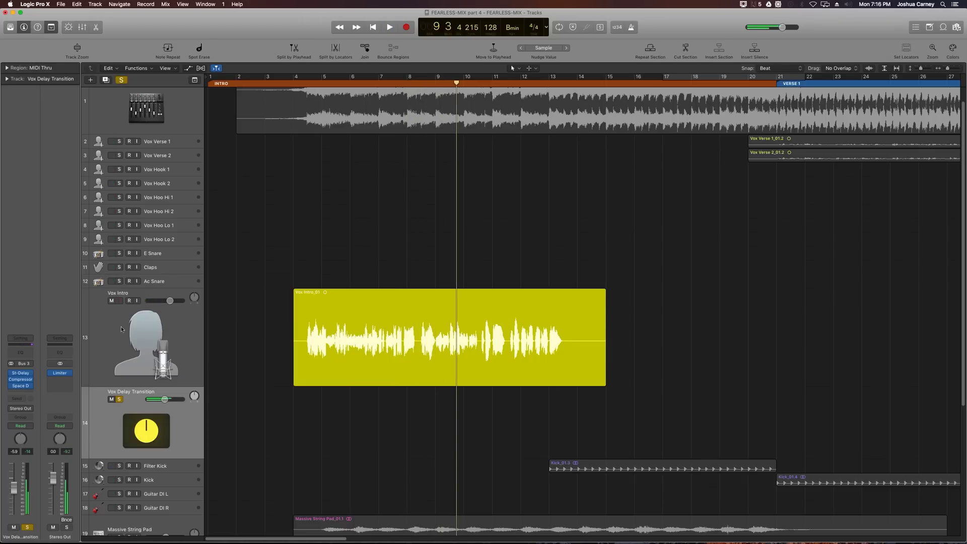
click(279, 77)
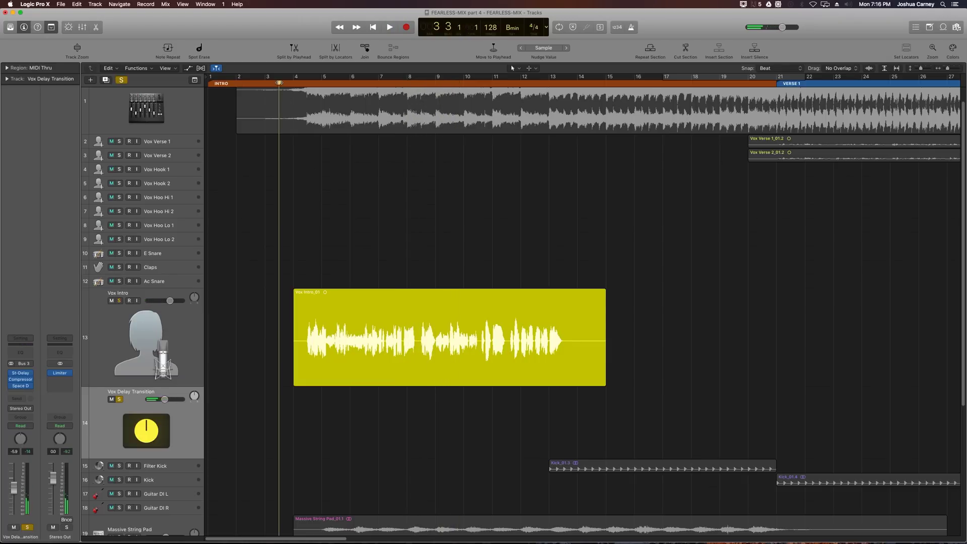
click(119, 399)
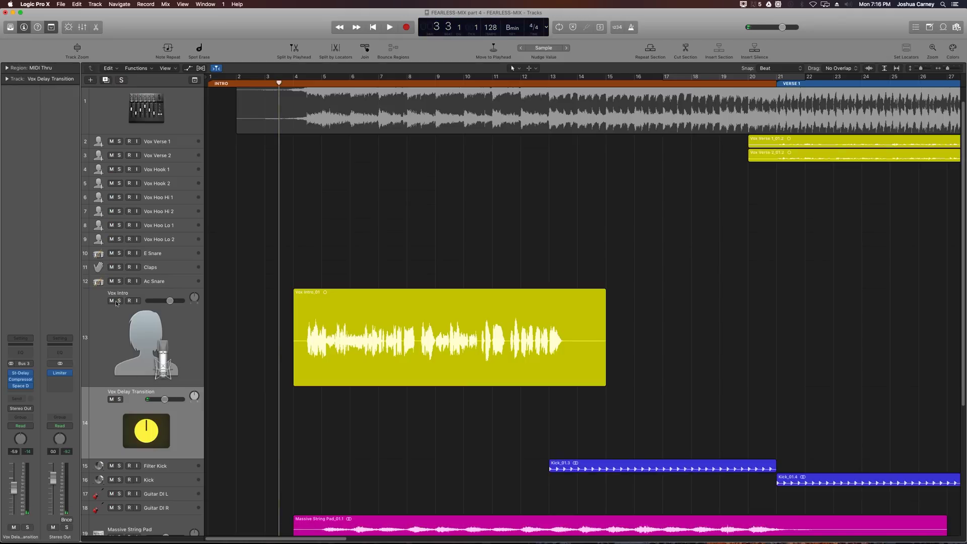
Select the Vox Intro track, deselect its region, and place the playhead at bar 13, where the Filter Kick region starts.
click(145, 333)
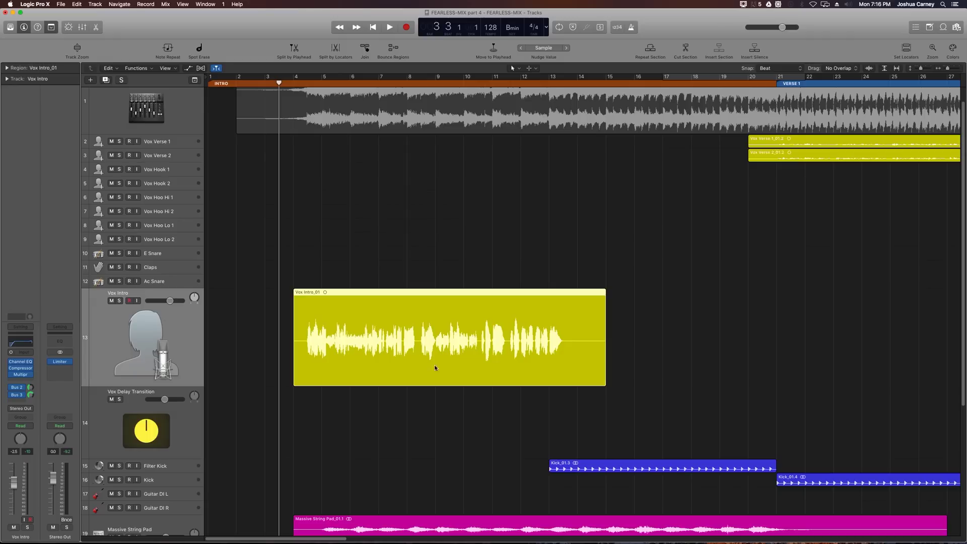
click(437, 407)
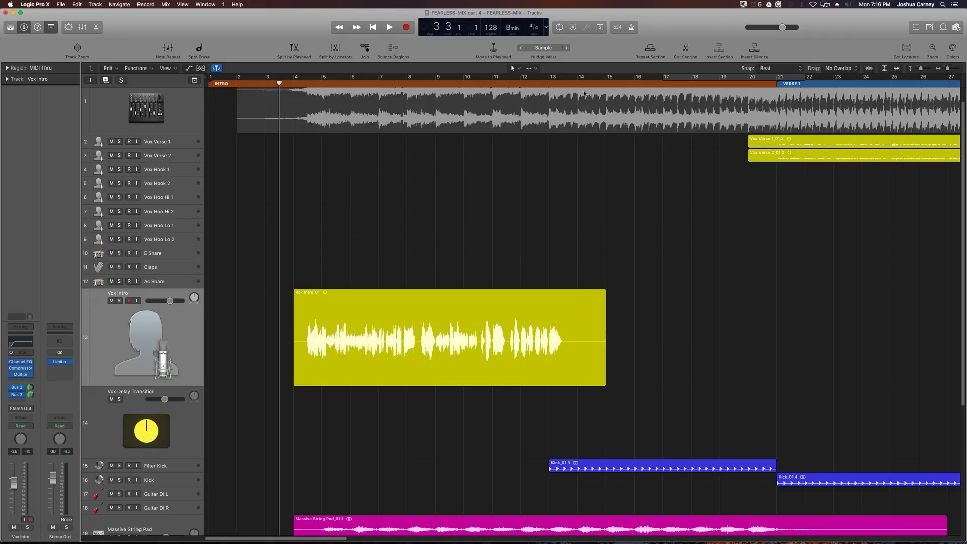
drag(558, 84, 546, 99)
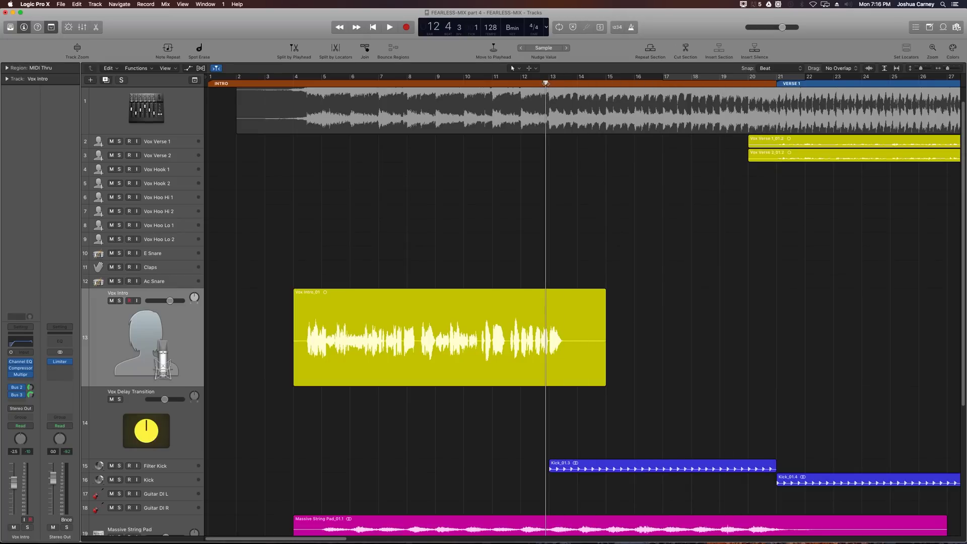
drag(546, 83, 549, 83)
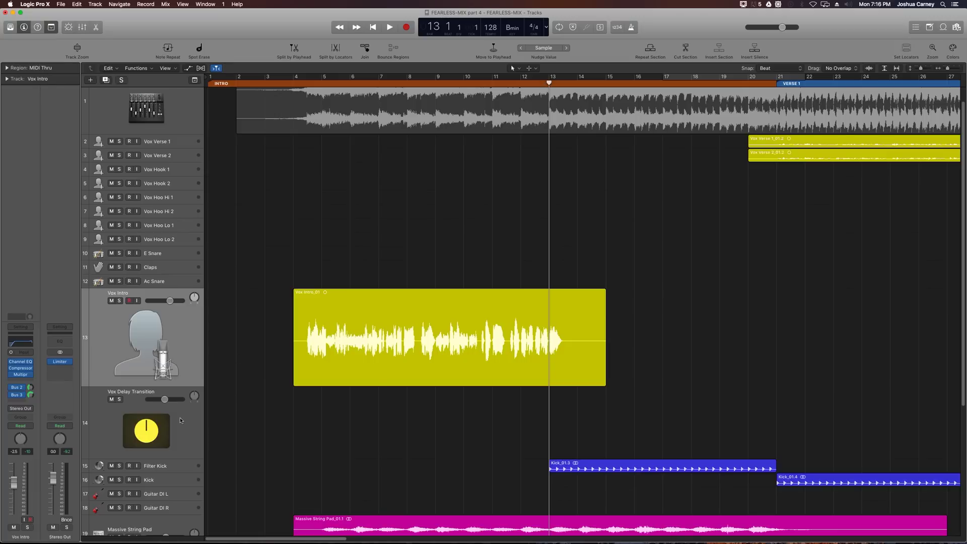
Show track automation for Vox Delay Transition and lower its whole volume automation line to -7.8 dB.
click(147, 425)
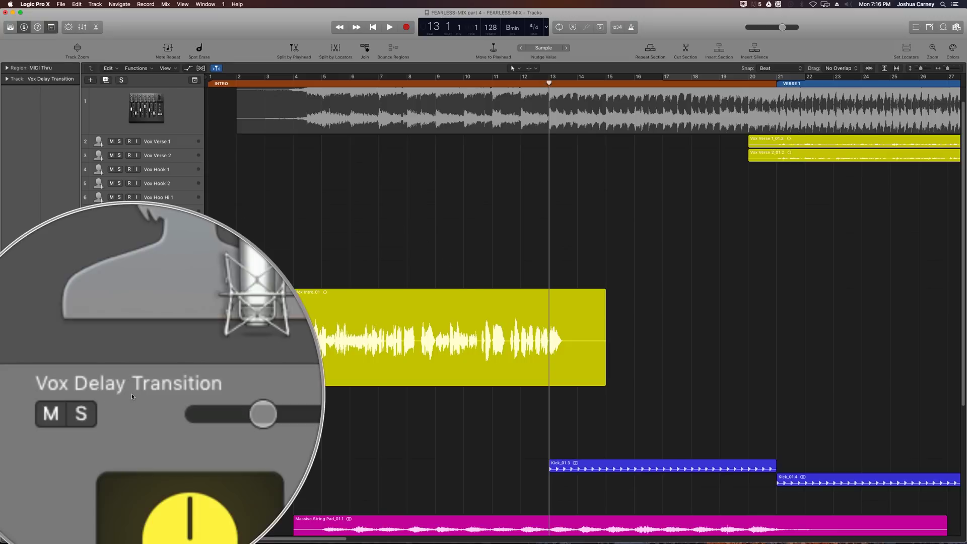
key(a)
key(cmd+Down)
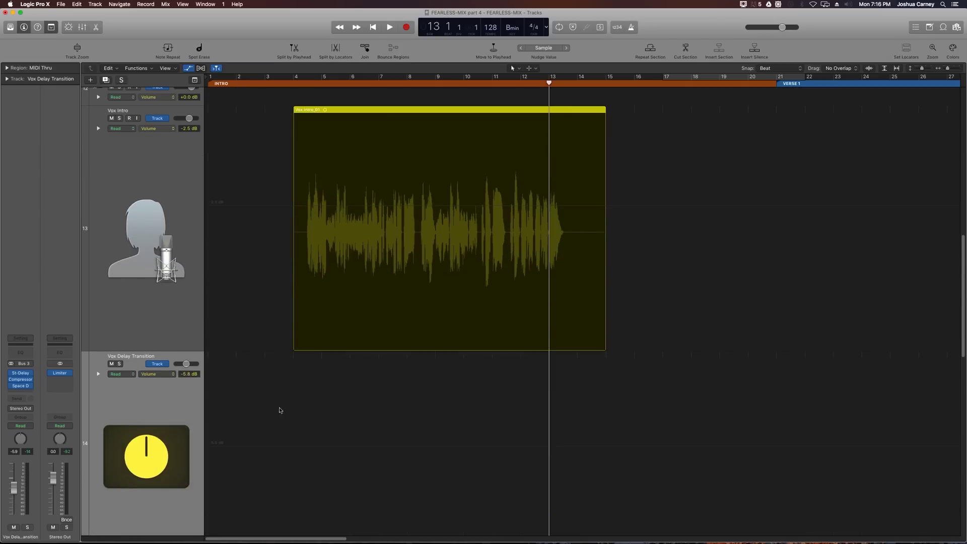
scroll(284, 407, down, 4)
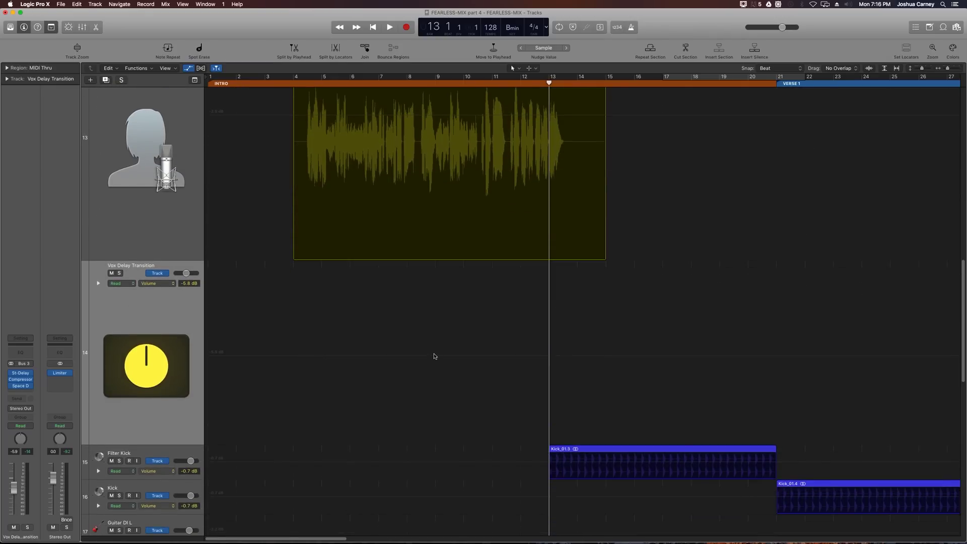
click(435, 356)
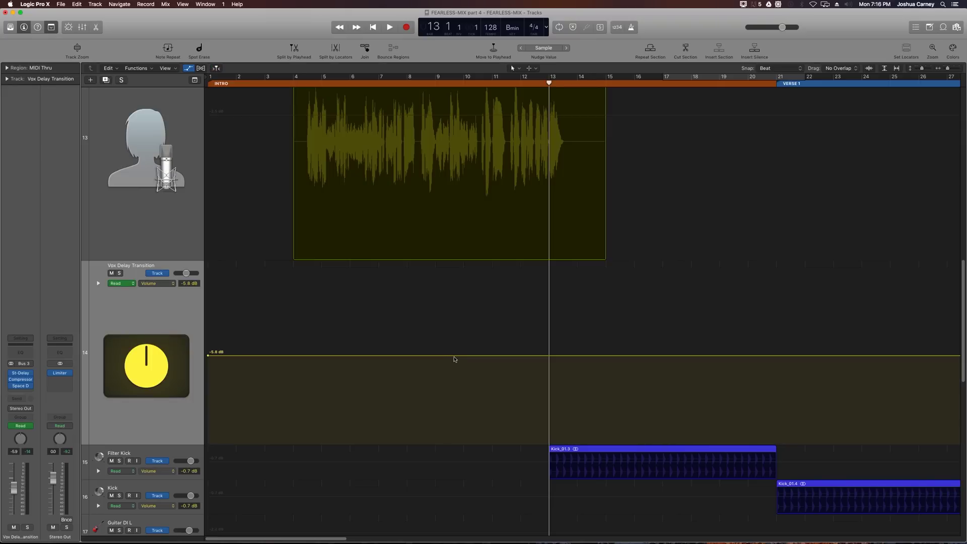
drag(454, 357, 451, 369)
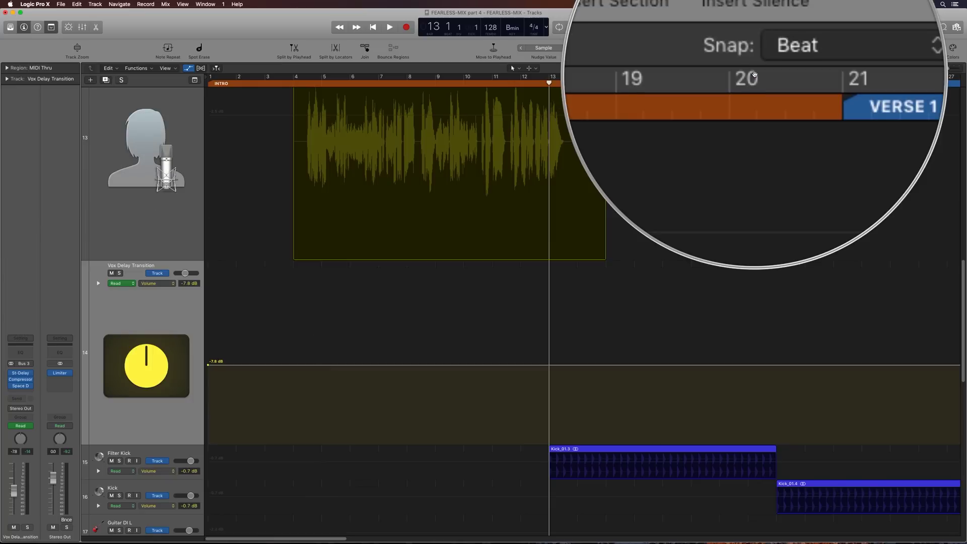
Set the Tracks area's snap value to Bar, leaving Snap Automation enabled.
click(780, 68)
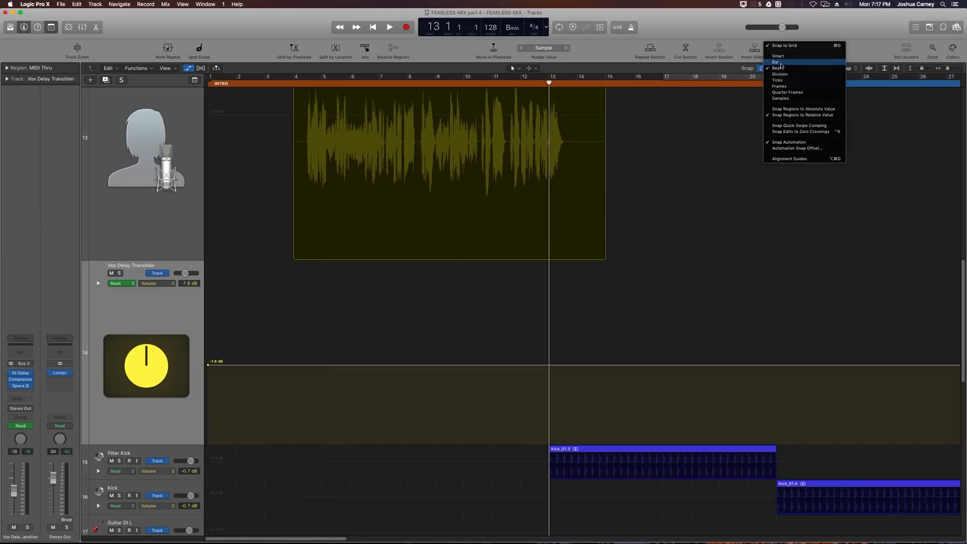
click(781, 68)
click(780, 68)
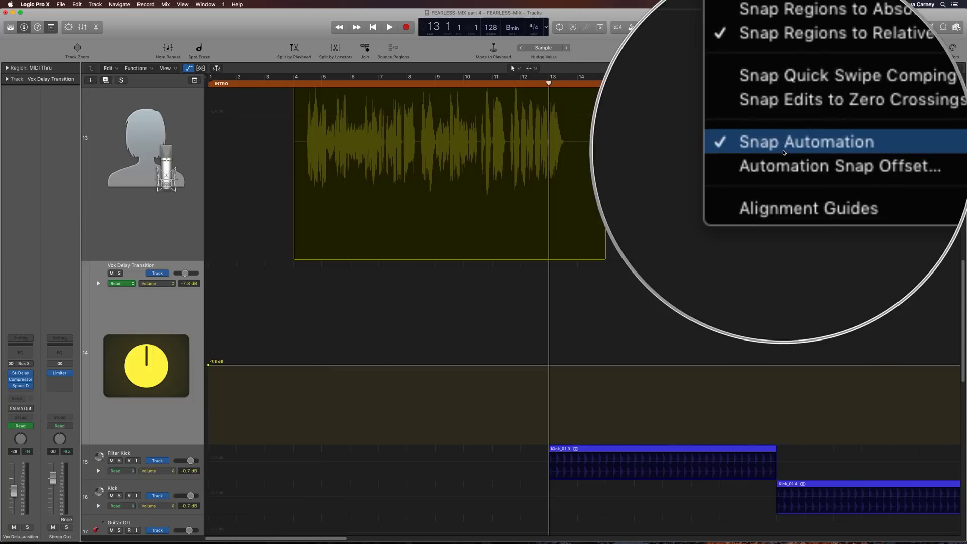
click(709, 27)
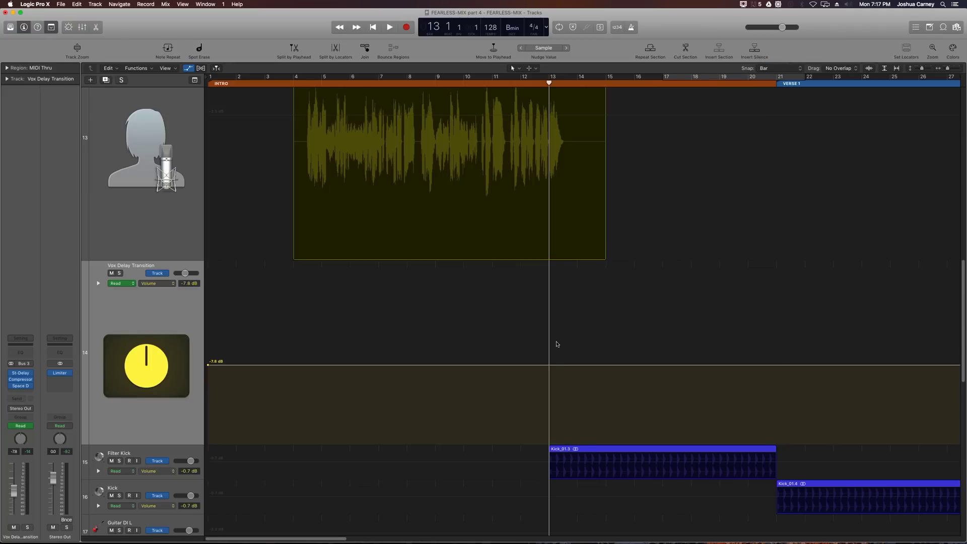
Add volume automation points on Vox Delay Transition at bars 13 and 21, raising the level from bar 21 onward to -1.0 dB.
click(549, 366)
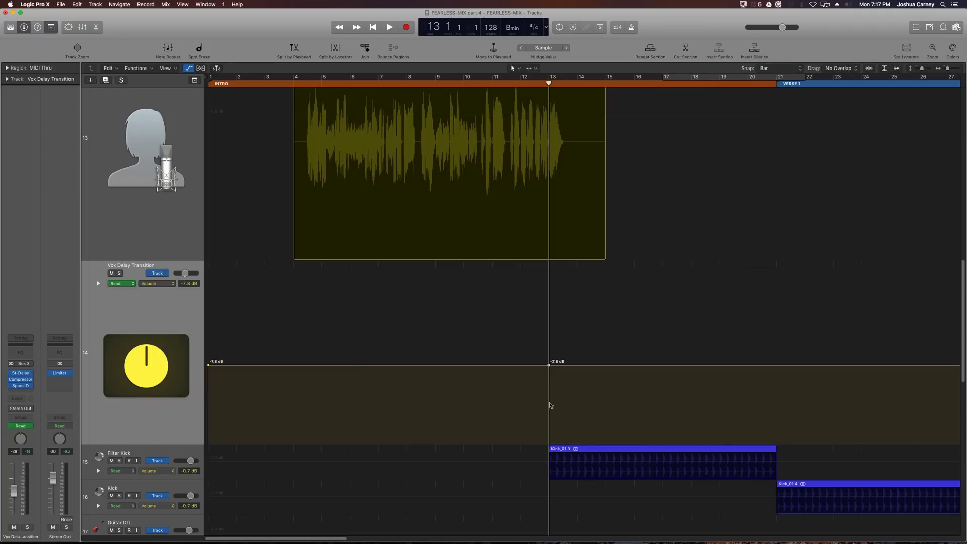
click(779, 83)
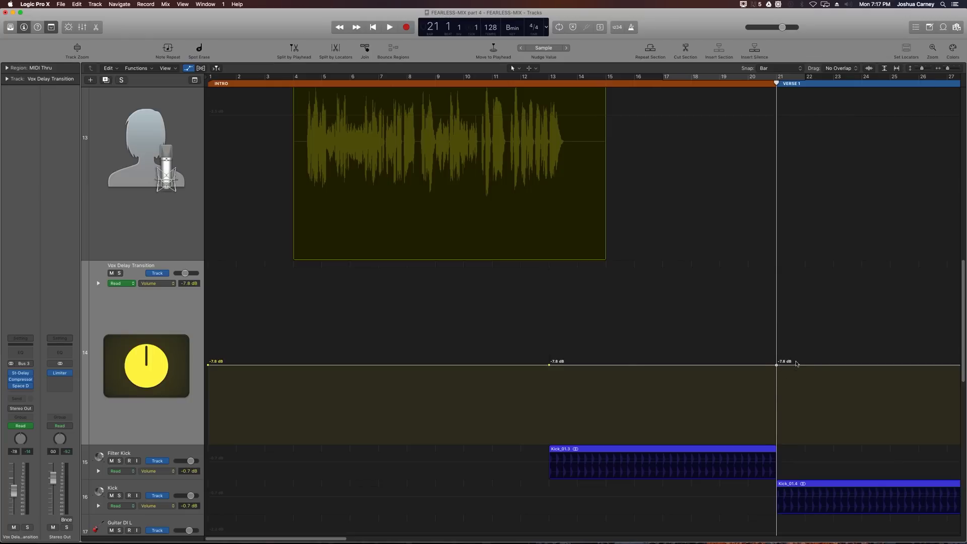
drag(798, 365, 795, 328)
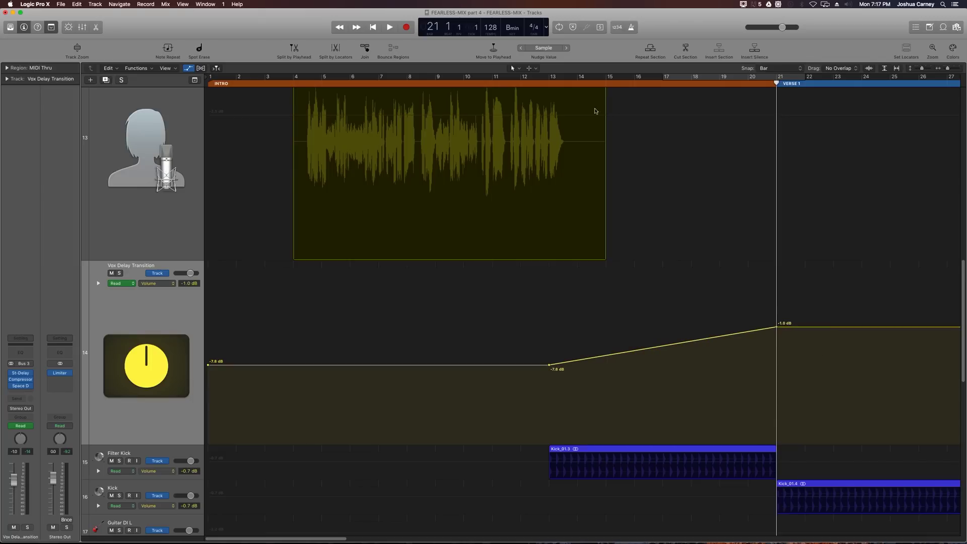
Play from bar 13 with Vox Delay Transition soloed to hear the rising delay volume, and stop playback near bar 16.
click(552, 84)
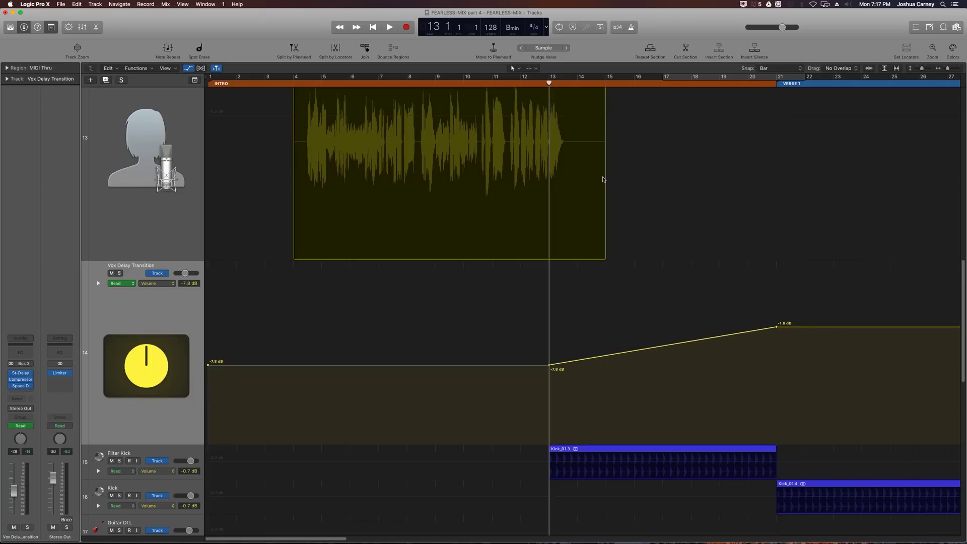
key(space)
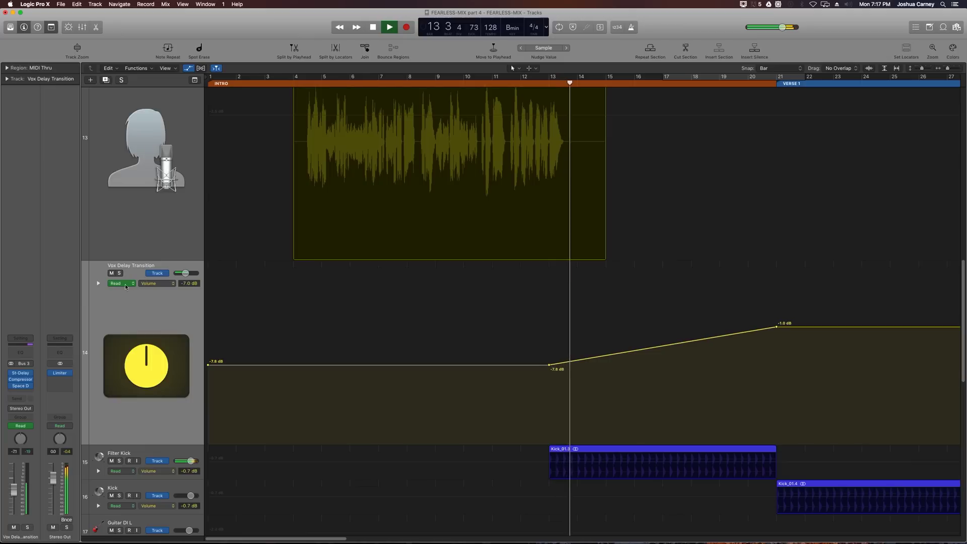
click(119, 274)
scroll(126, 110, up, 3)
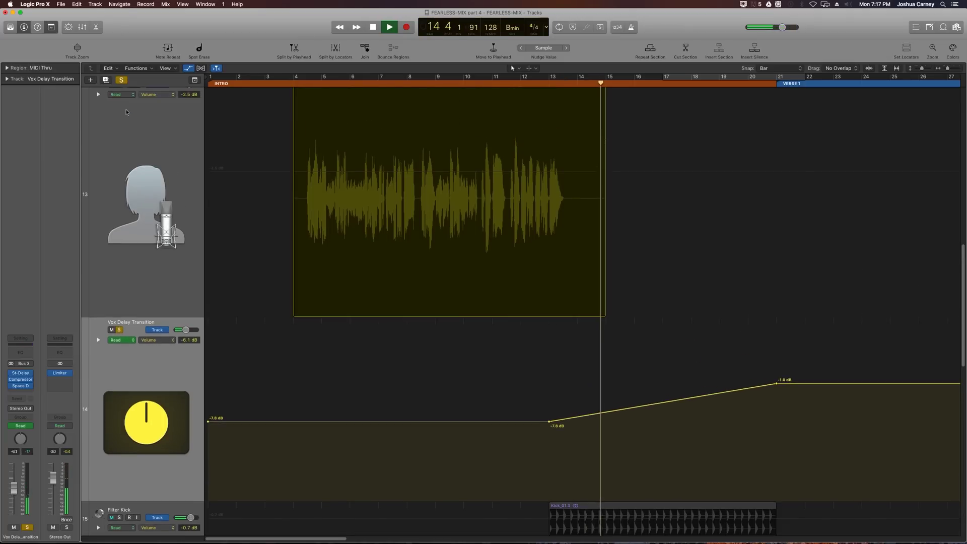
scroll(122, 96, up, 2)
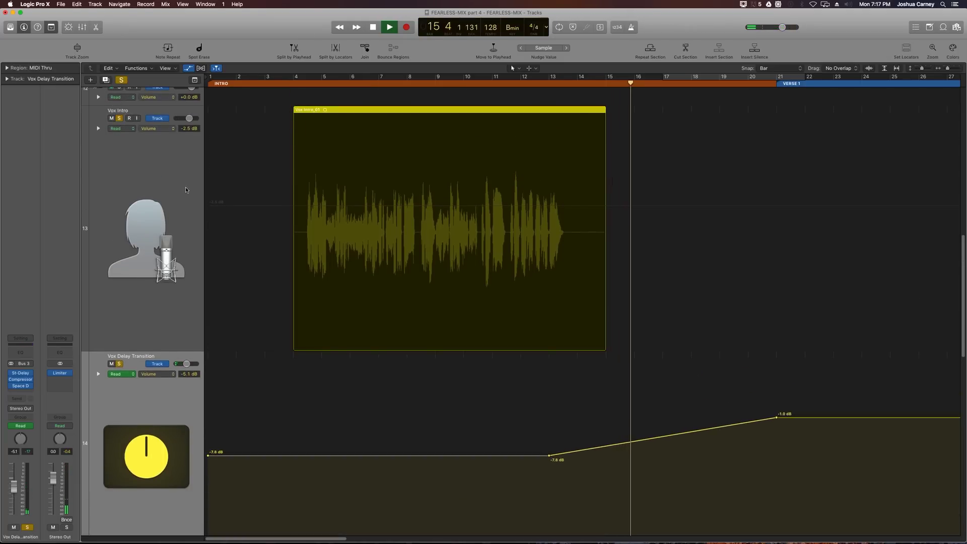
key(space)
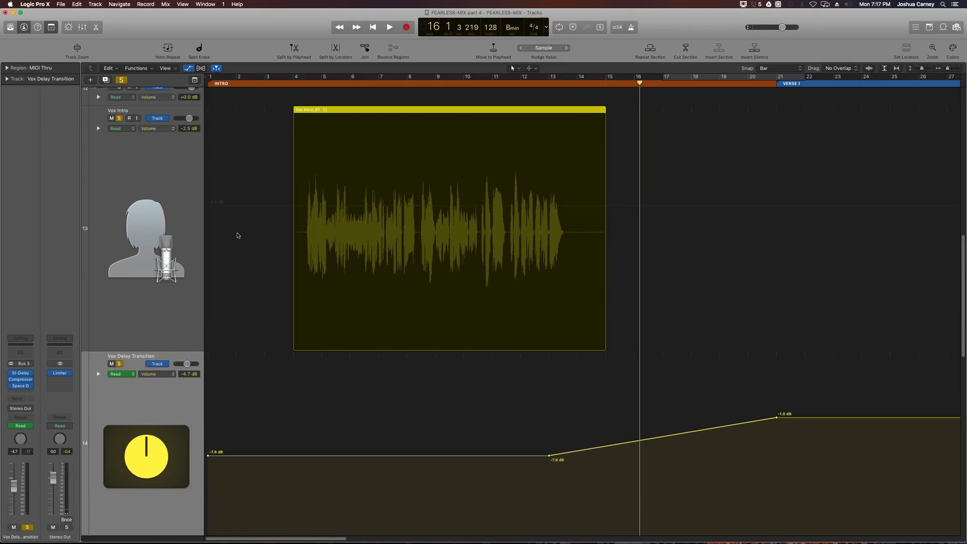
click(120, 365)
click(120, 365)
Try 50 % feedback on both sides of the Stereo Delay, return both to 0 %, and close the plug-in.
click(20, 373)
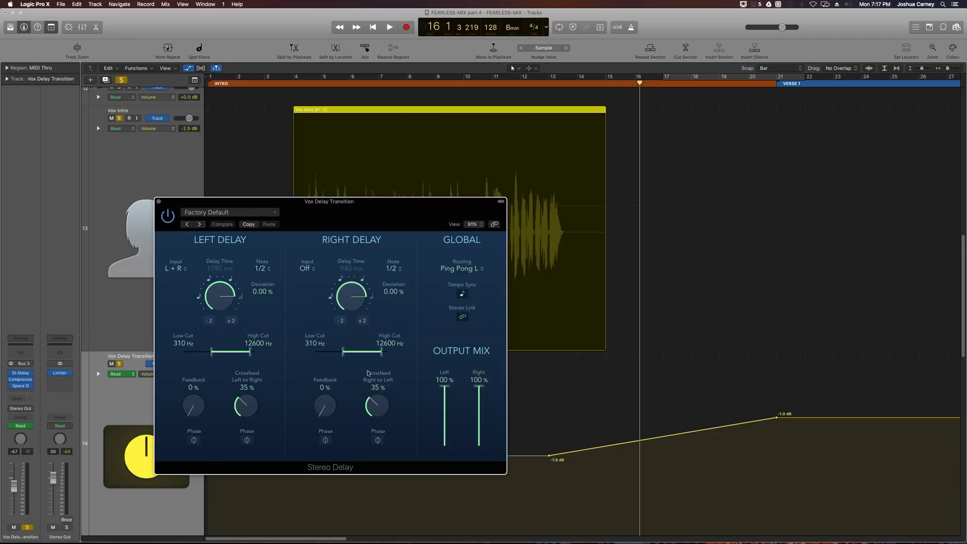
drag(325, 410, 321, 353)
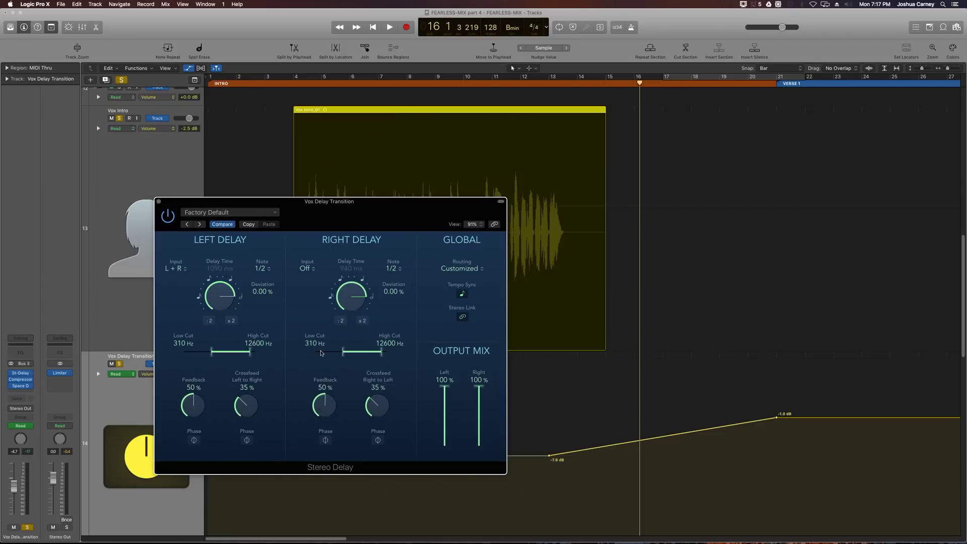
drag(325, 407, 282, 441)
drag(185, 407, 180, 465)
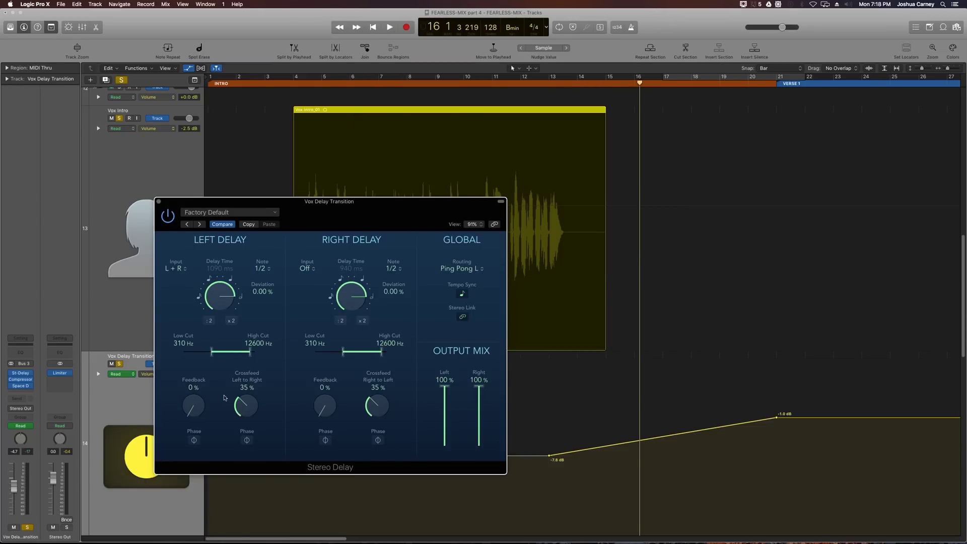
drag(253, 400, 258, 386)
click(159, 201)
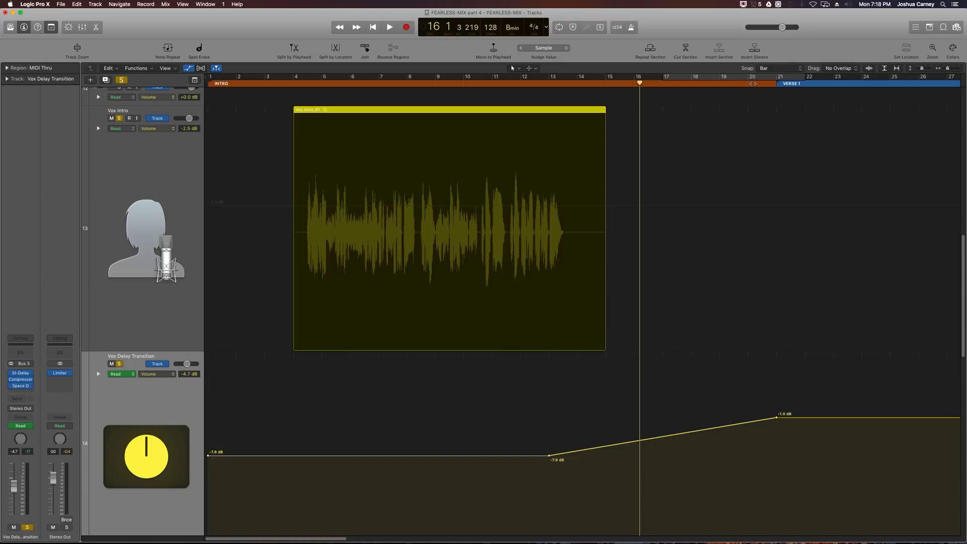
Place the playhead at bar 20 and display the Stereo Delay's Feedback Left automation on Vox Delay Transition.
mouse_move(750, 84)
mouse_down()
mouse_move(776, 93)
mouse_move(748, 100)
mouse_up()
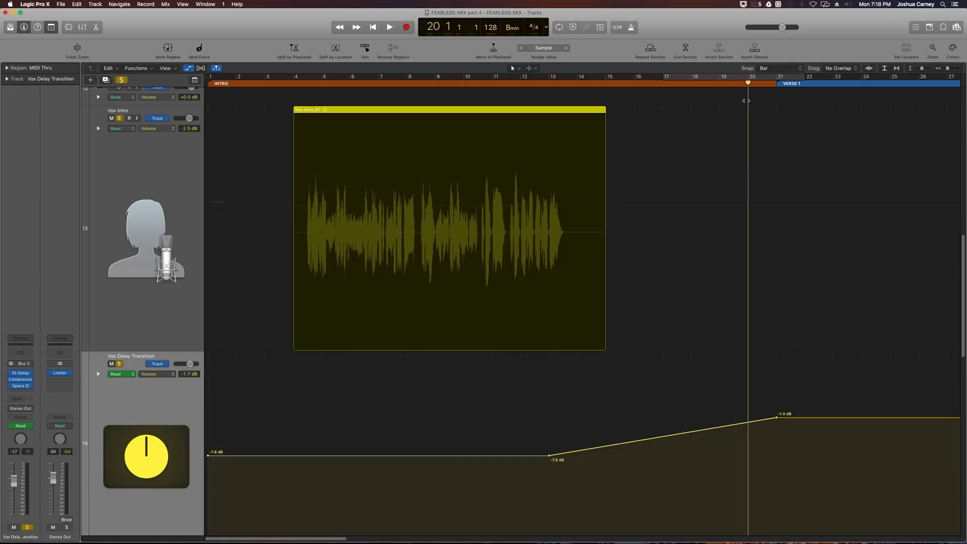
click(153, 378)
click(153, 377)
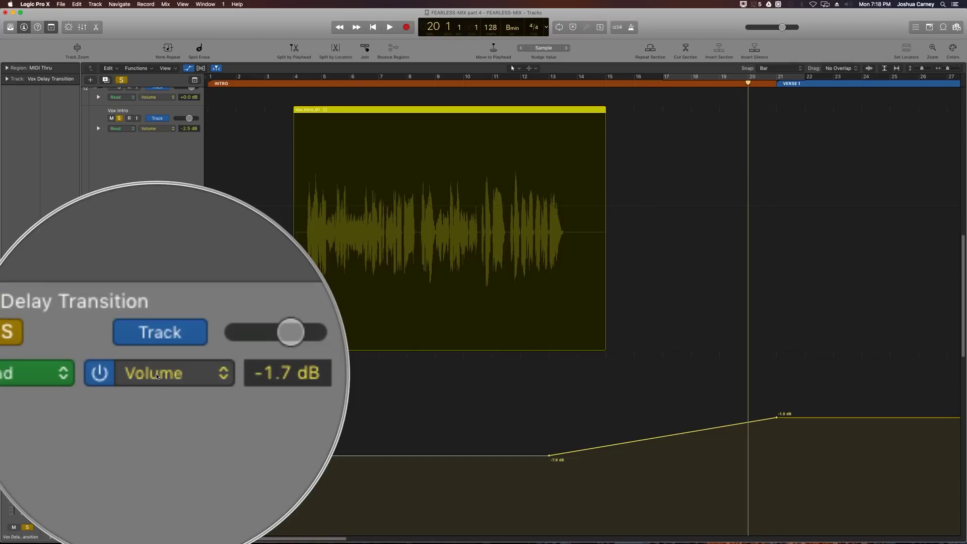
click(157, 377)
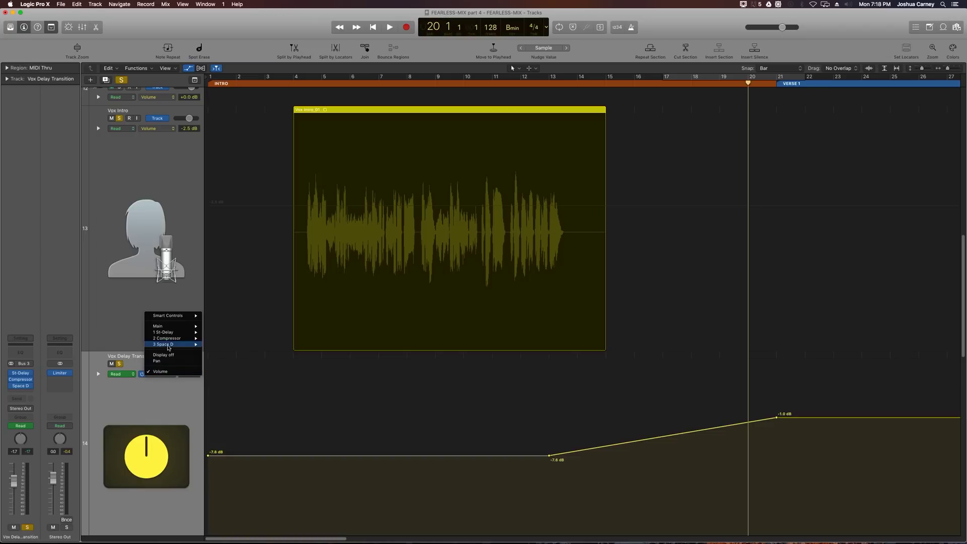
mouse_move(165, 334)
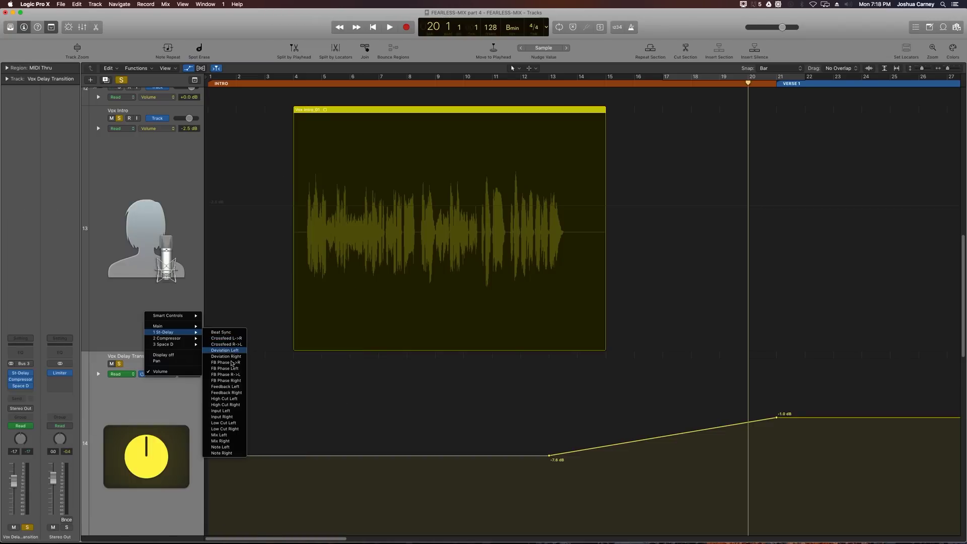
click(226, 389)
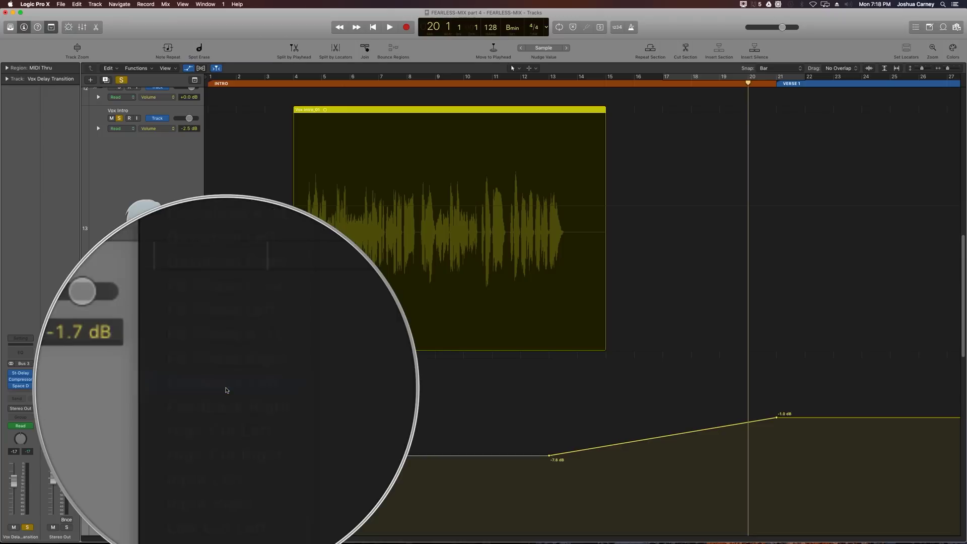
Draw a Feedback Left automation ramp from 0 % at bar 12 up to 100 % at bar 20.
scroll(428, 413, down, 3)
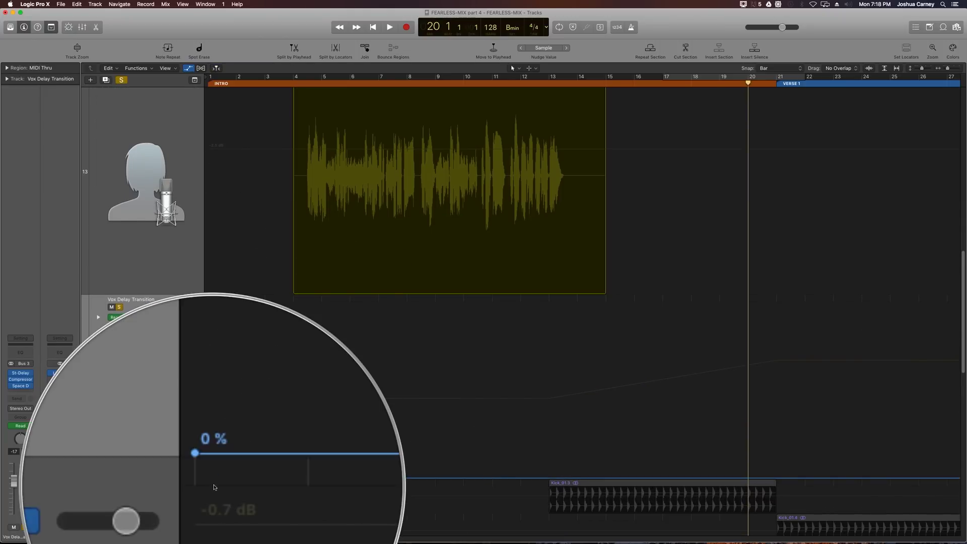
click(563, 77)
drag(549, 94, 521, 97)
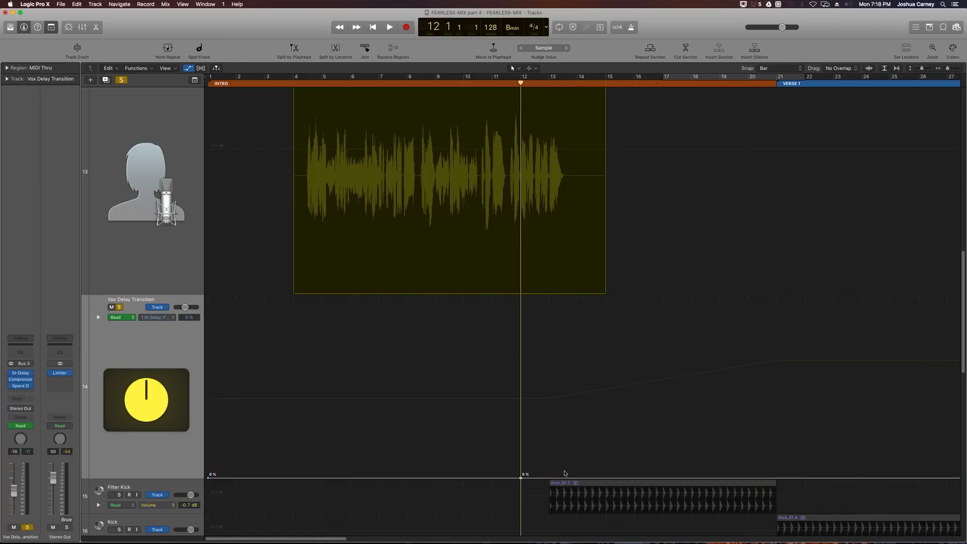
drag(762, 84, 748, 93)
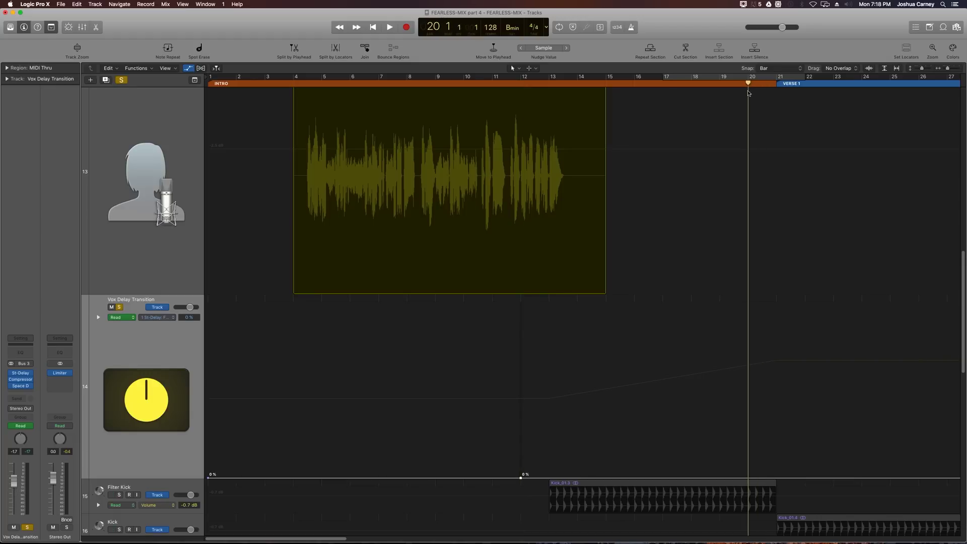
click(749, 478)
drag(749, 478, 748, 304)
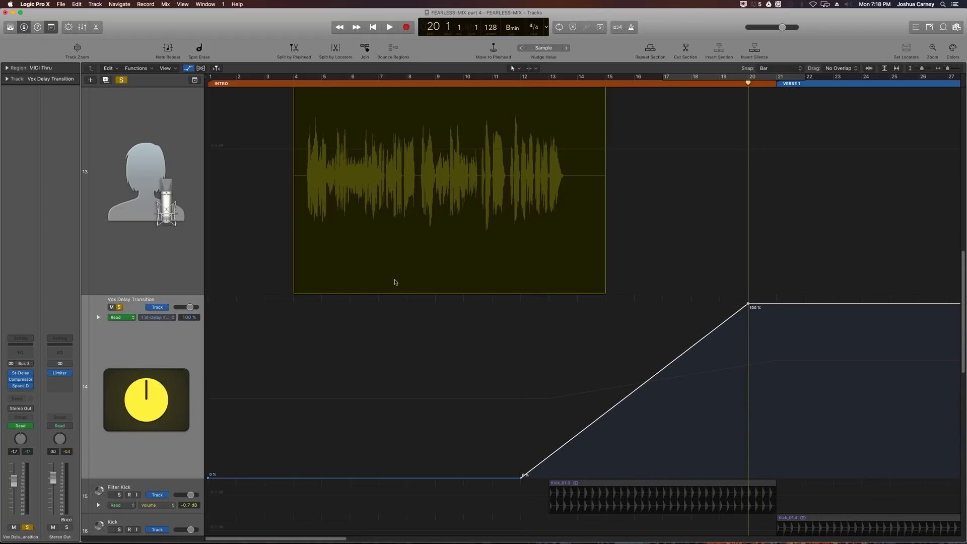
Draw a matching Feedback Right automation ramp from 0 % at bar 12 to 100 % at bar 20, and place the playhead at bar 10, beat 3.
click(159, 317)
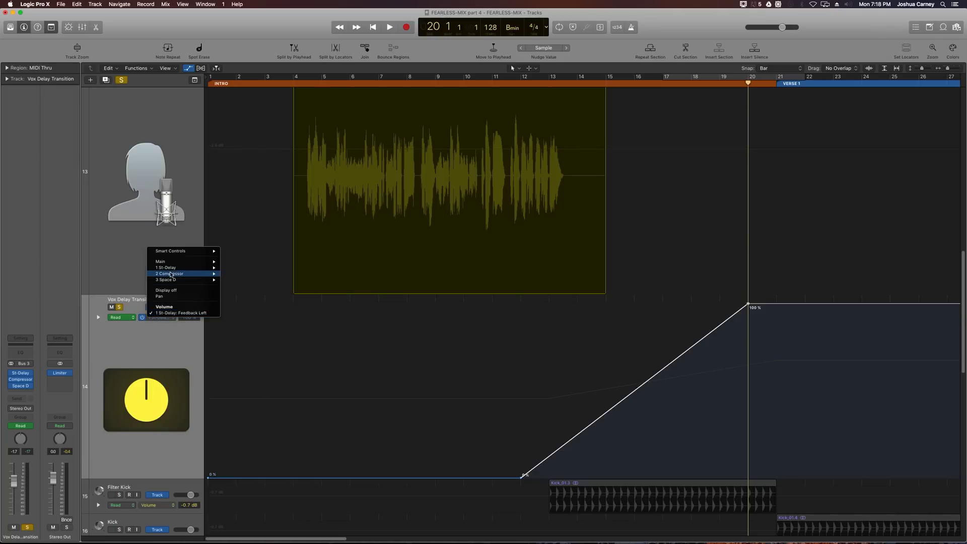
mouse_move(172, 268)
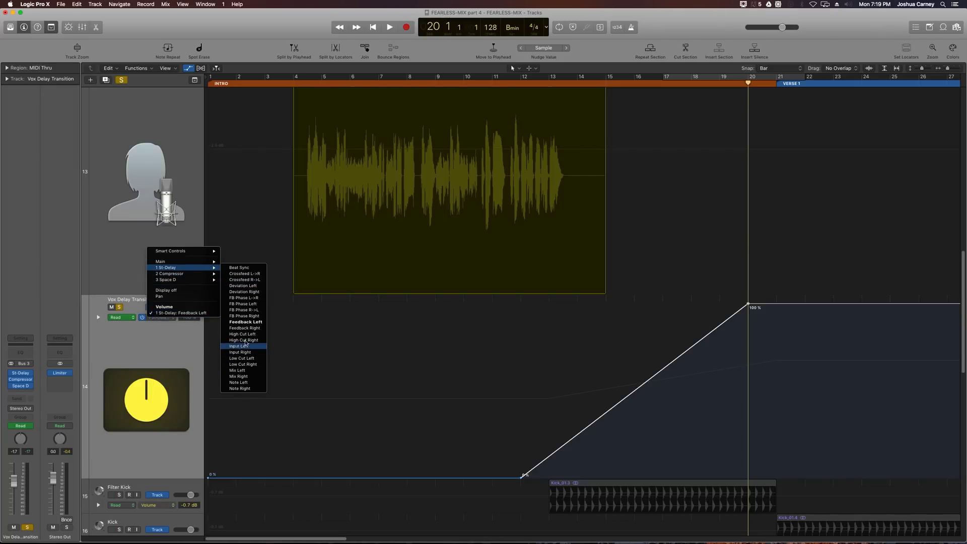
click(246, 328)
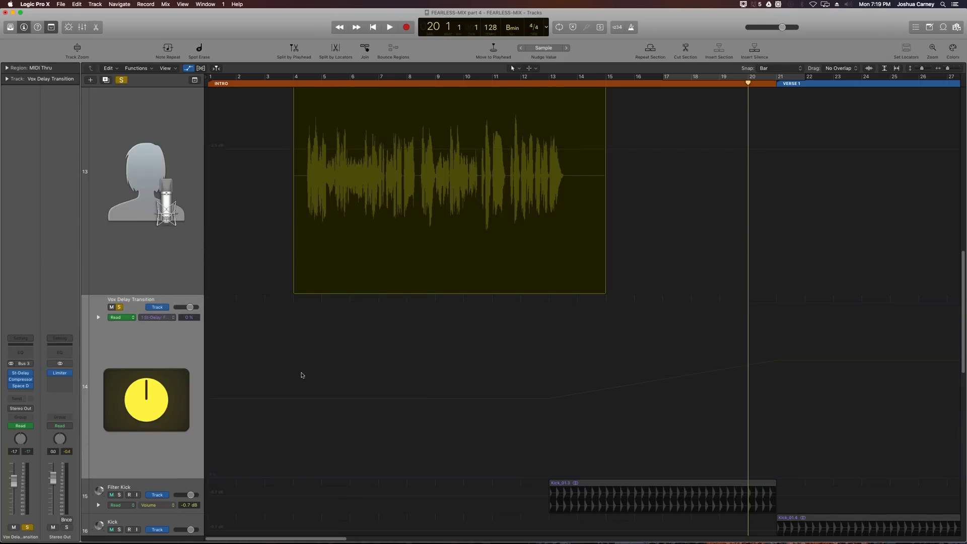
click(520, 477)
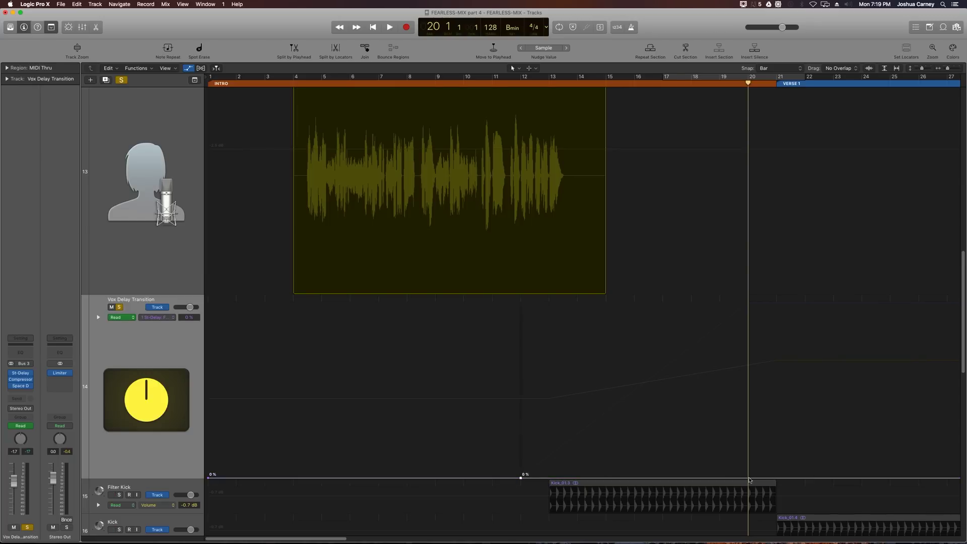
click(750, 478)
drag(749, 478, 749, 303)
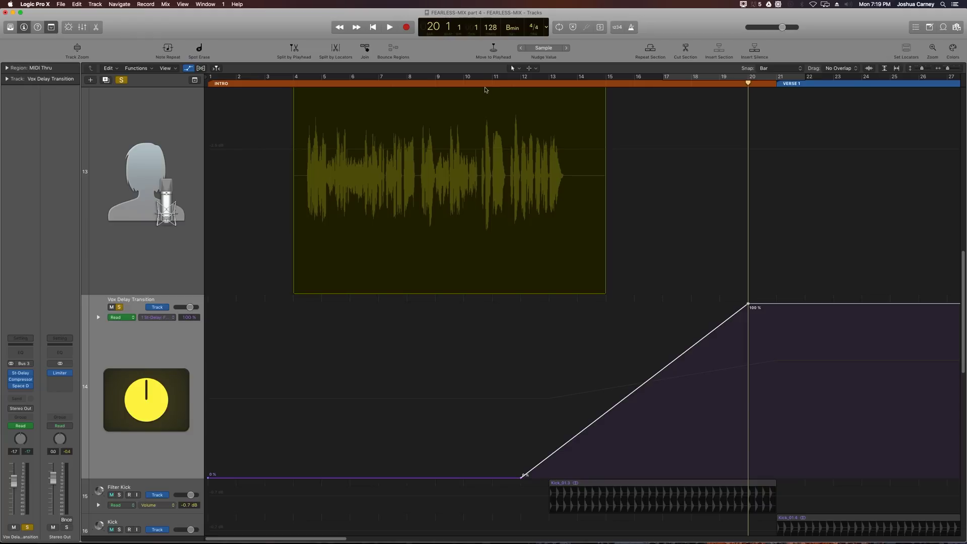
click(479, 82)
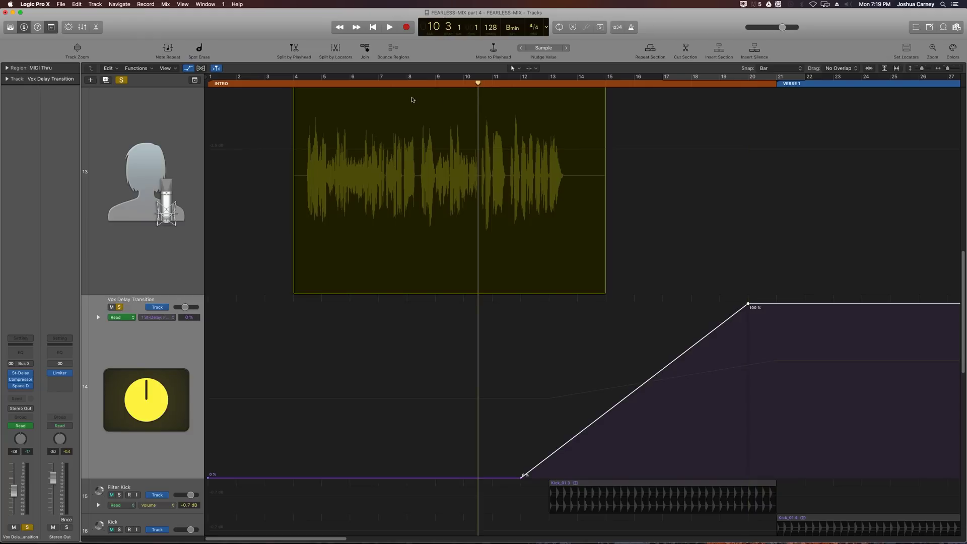
Audition the delay transition from bar 9 through to Verse 1, and restart playback briefly from bar 3.
drag(479, 83, 436, 95)
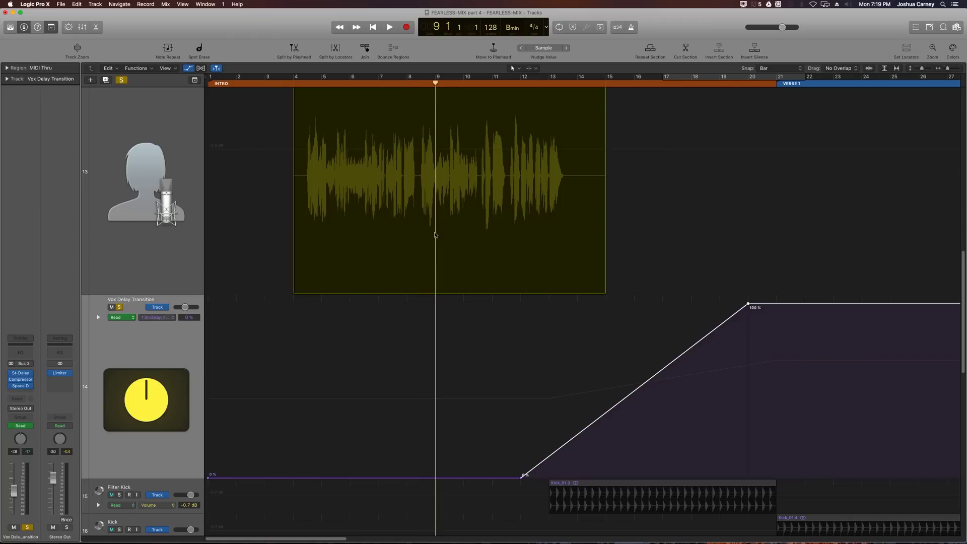
key(space)
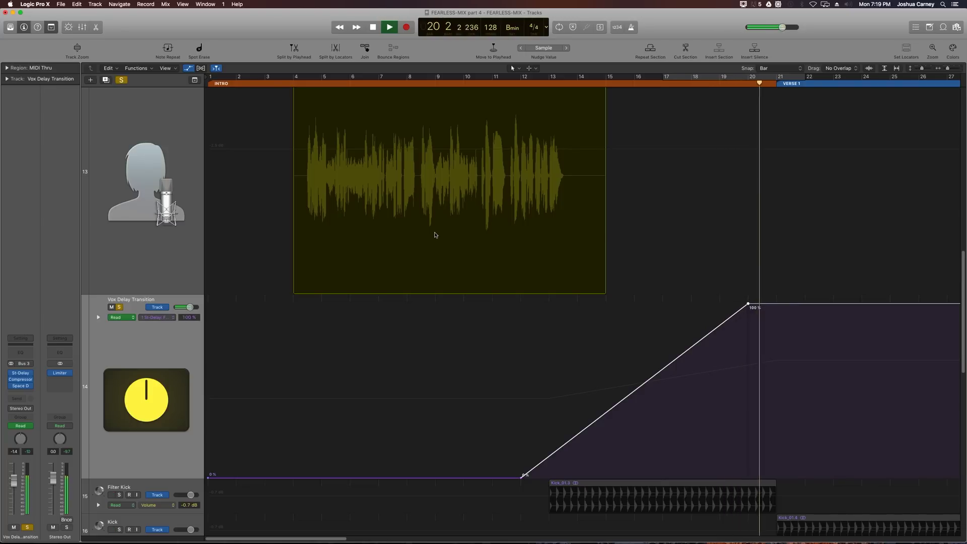
key(space)
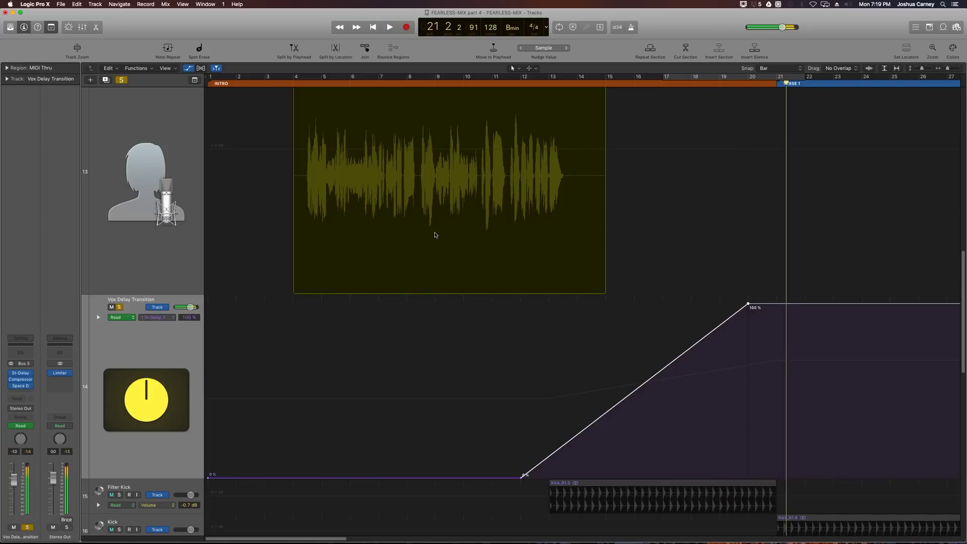
click(268, 81)
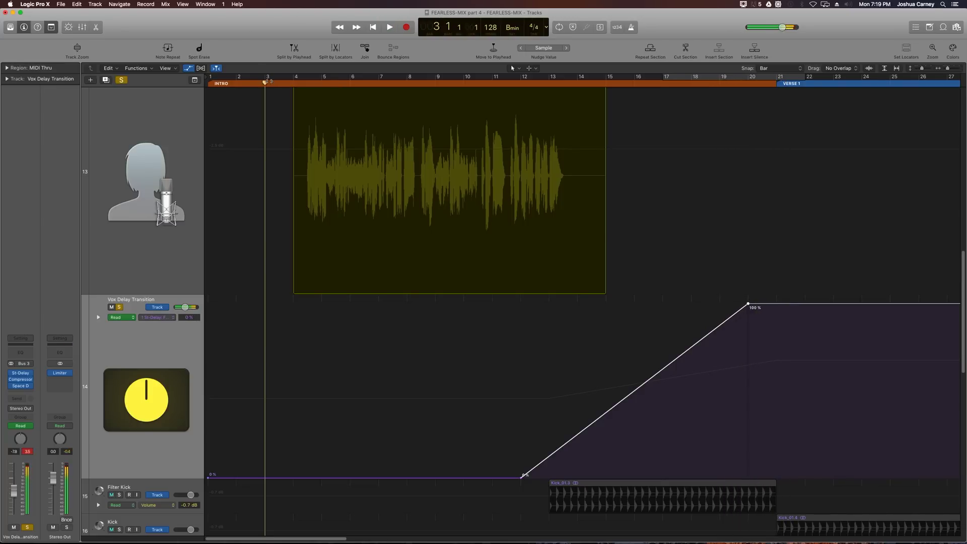
key(space)
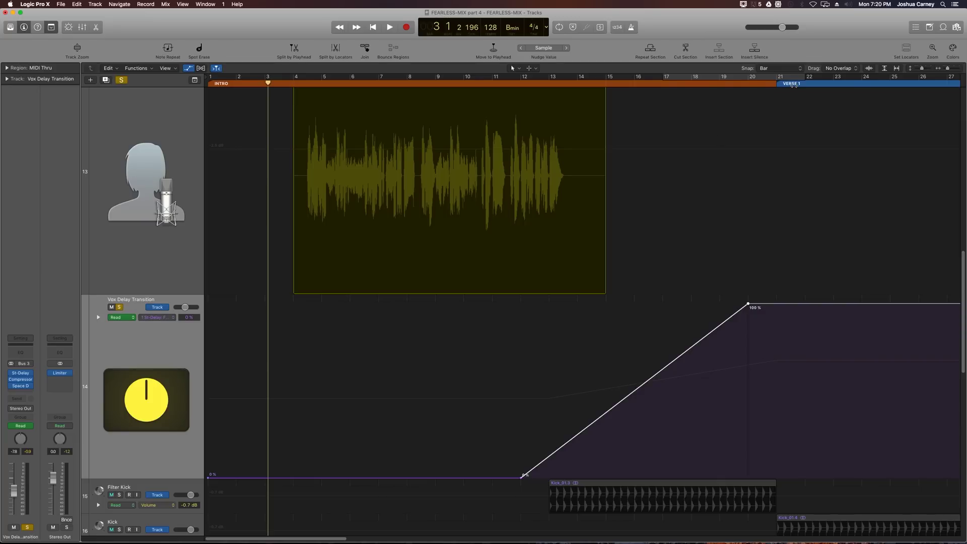
Place the playhead at bar 21, turn snapping off, and drop the Feedback Right automation from 100 % at bar 21 to 0 just after it.
drag(794, 84, 776, 94)
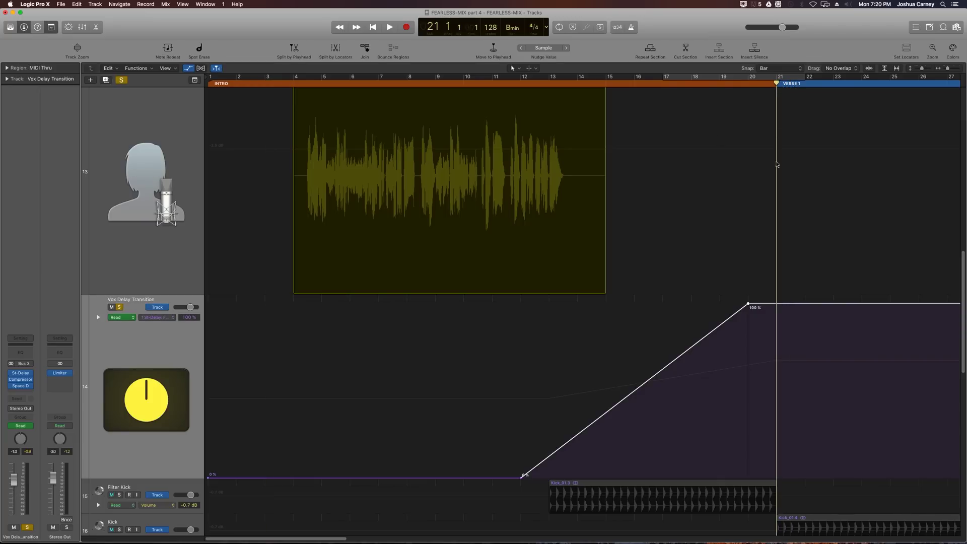
click(163, 318)
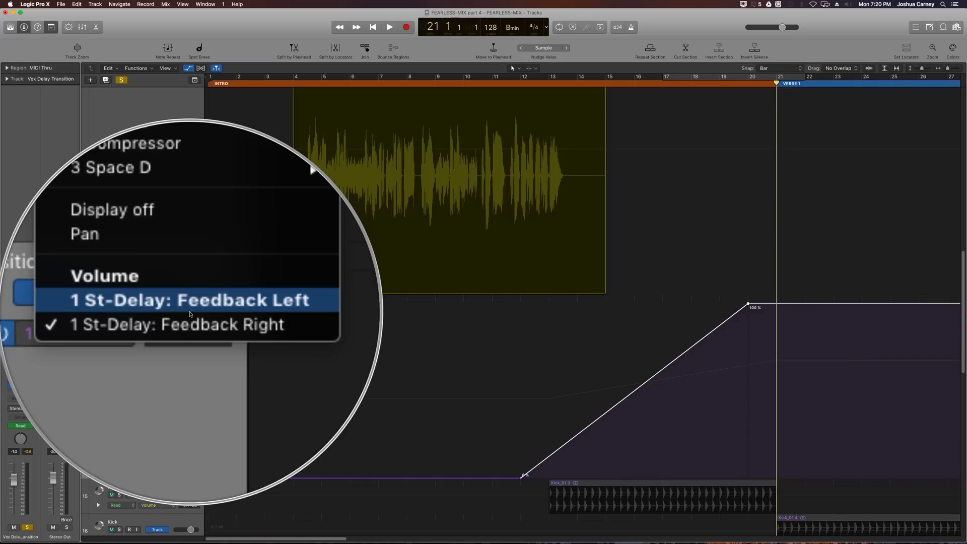
click(299, 388)
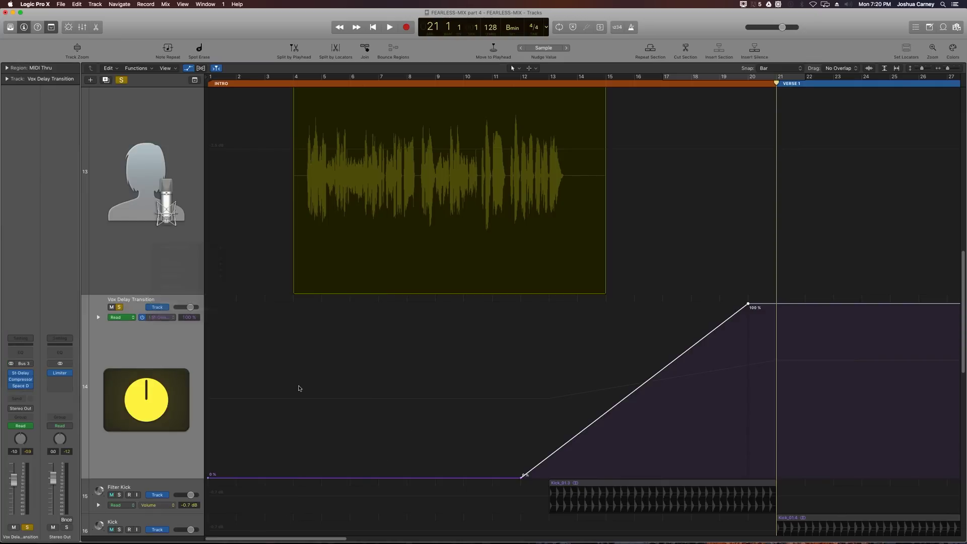
key(super+Right)
key(super+Right)
key(super+Right)
key(super+Right)
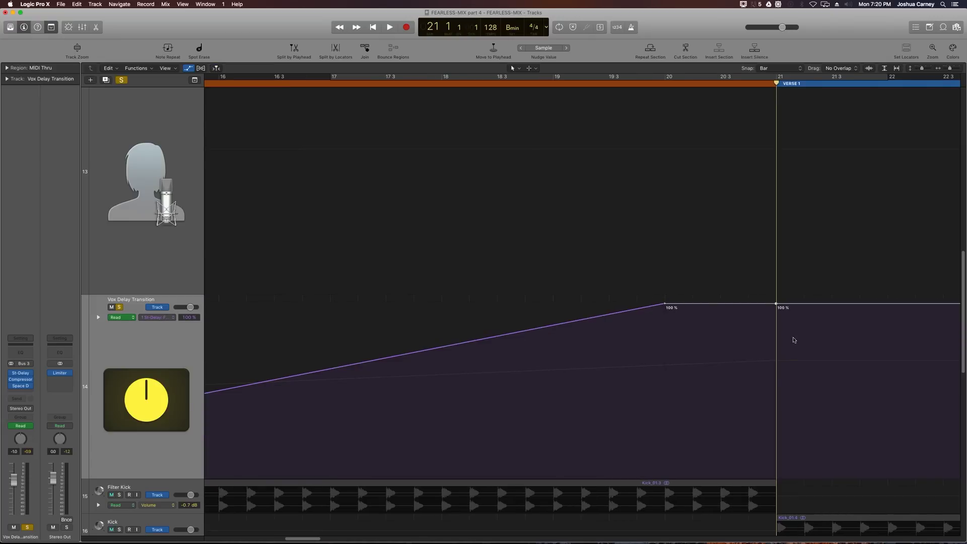
key(super+Right)
key(super+Right)
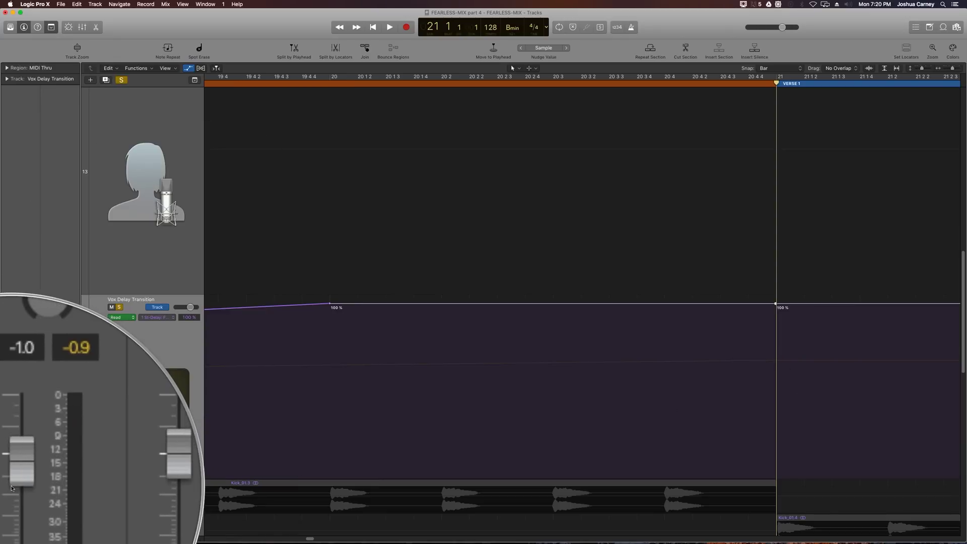
key(z)
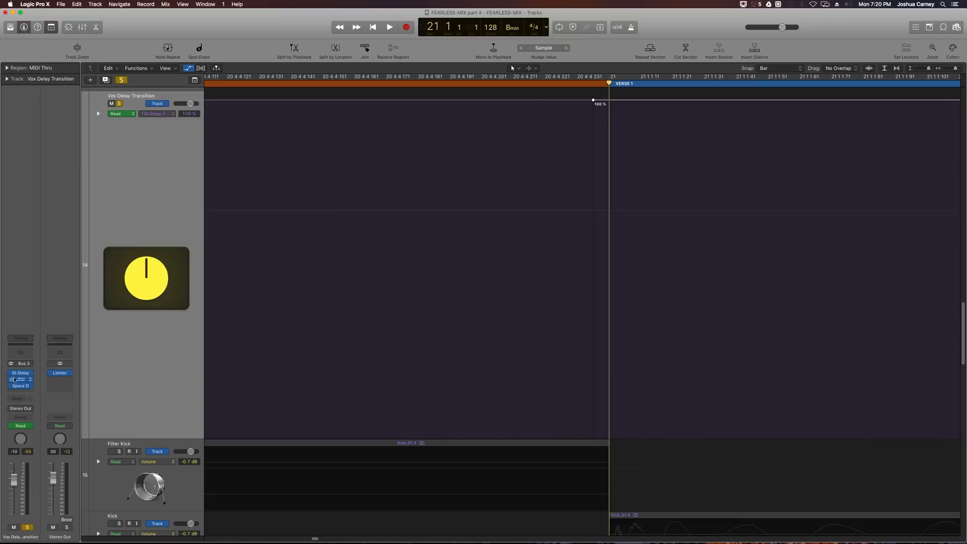
key(z)
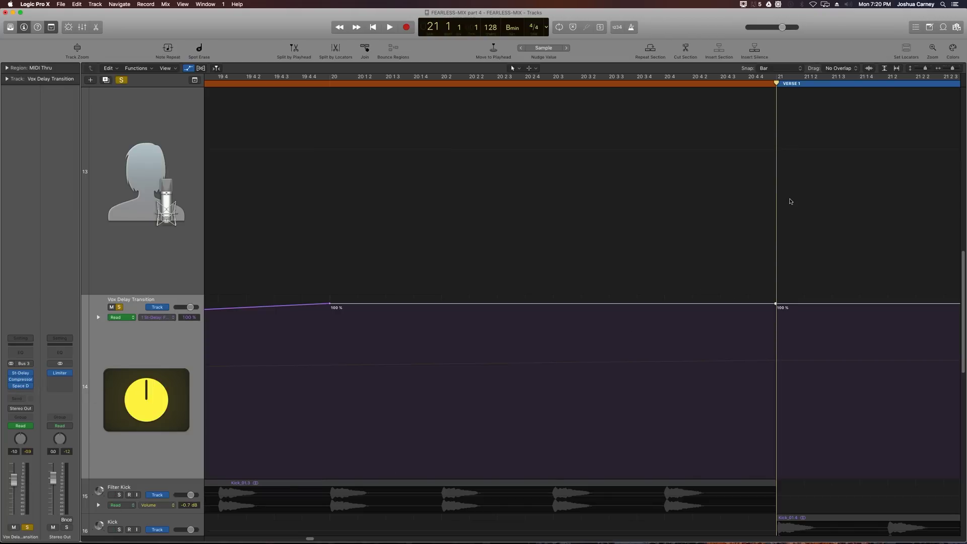
key(super+Right)
key(super+Right)
key(super+Right)
key(super+Right)
key(super+Right)
key(super+Right)
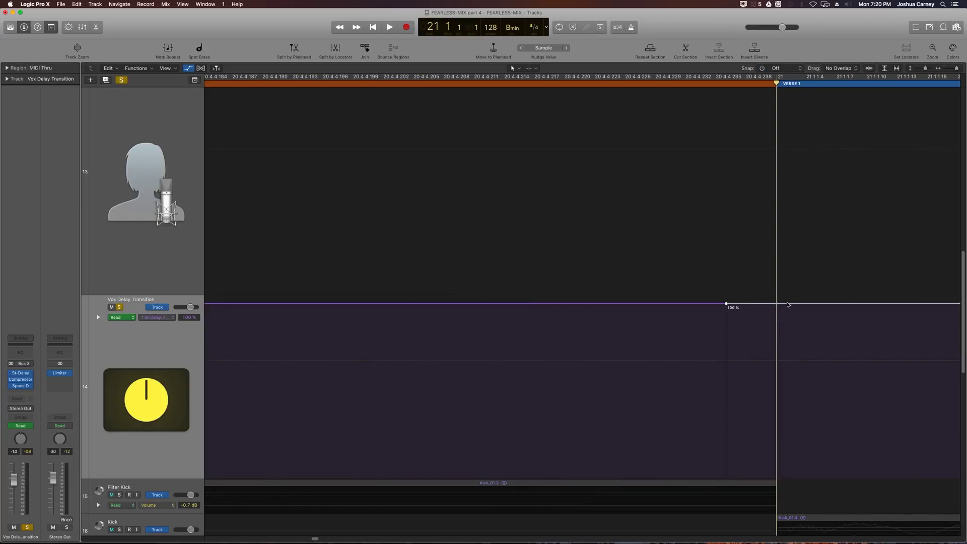
drag(778, 305, 788, 306)
drag(688, 305, 791, 478)
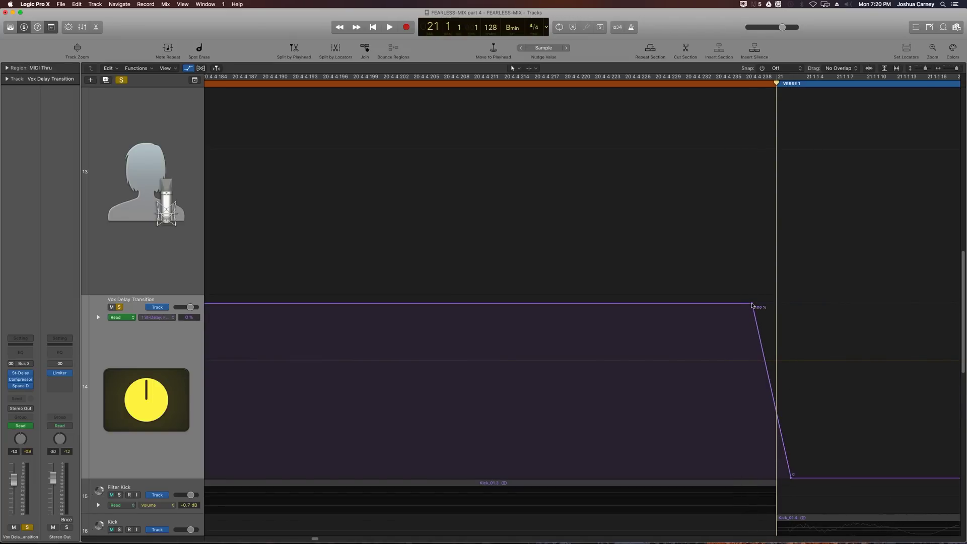
drag(752, 305, 827, 299)
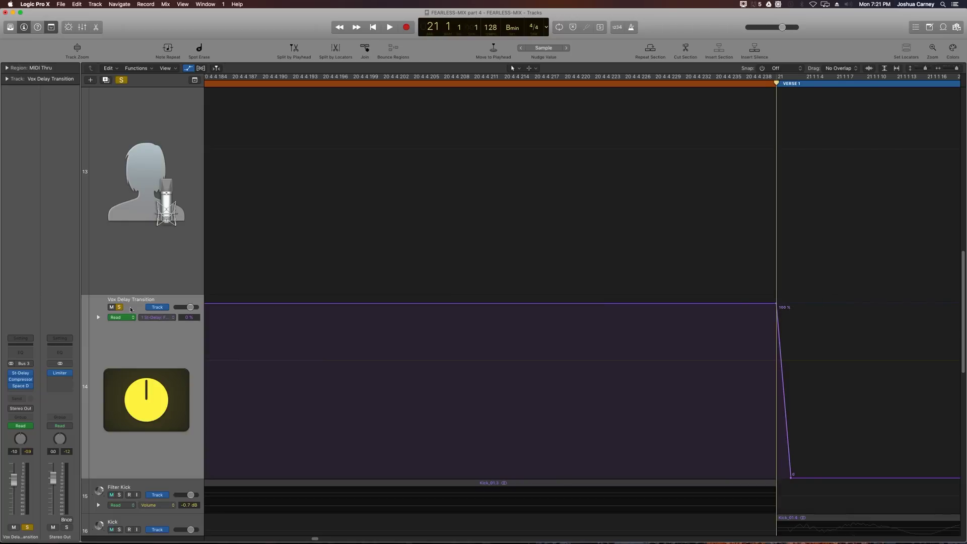
Add the same drop to the Feedback Left automation, from 100 % at bar 21 to 0 just after it.
click(153, 318)
click(166, 314)
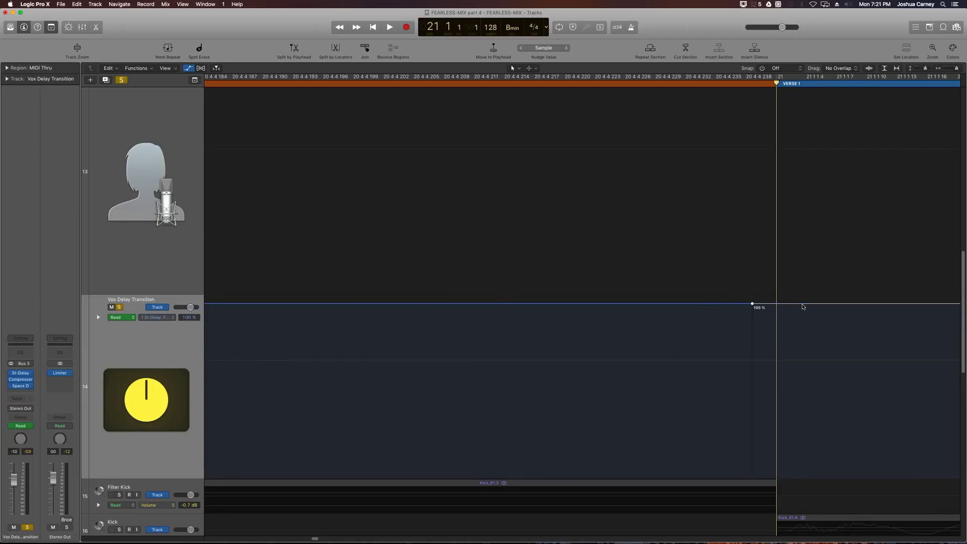
drag(792, 306, 817, 465)
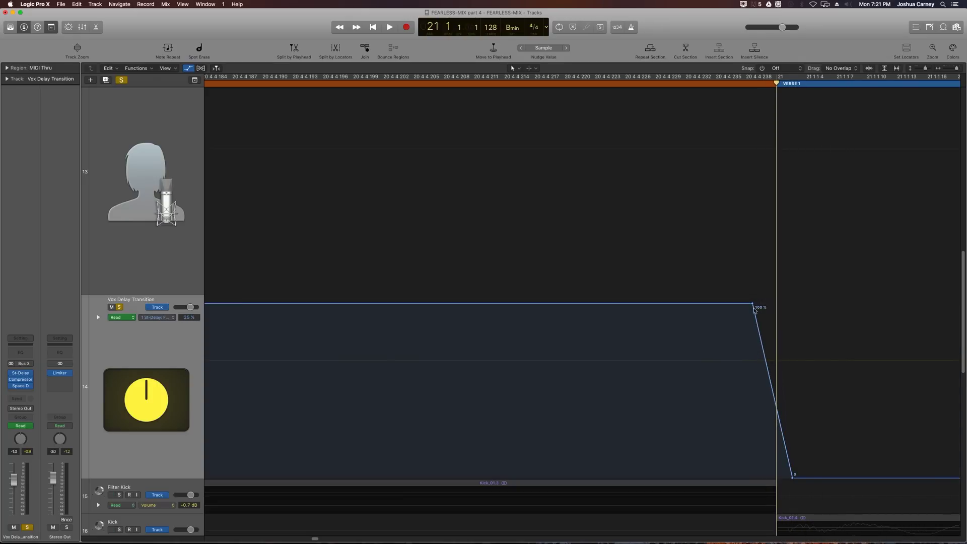
drag(752, 304, 827, 298)
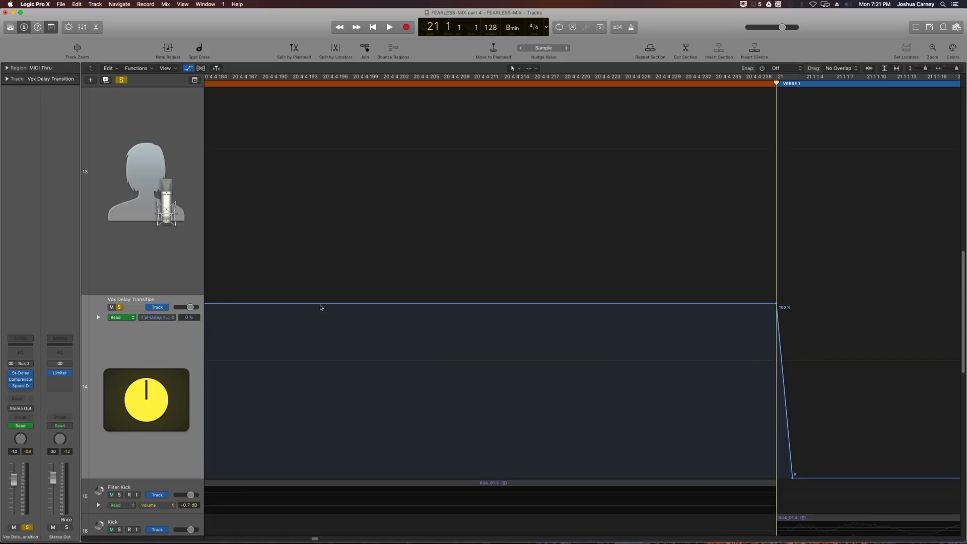
Display the Volume automation of Vox Delay Transition and raise its point at bar 21 to +1.3 dB.
click(170, 318)
click(174, 309)
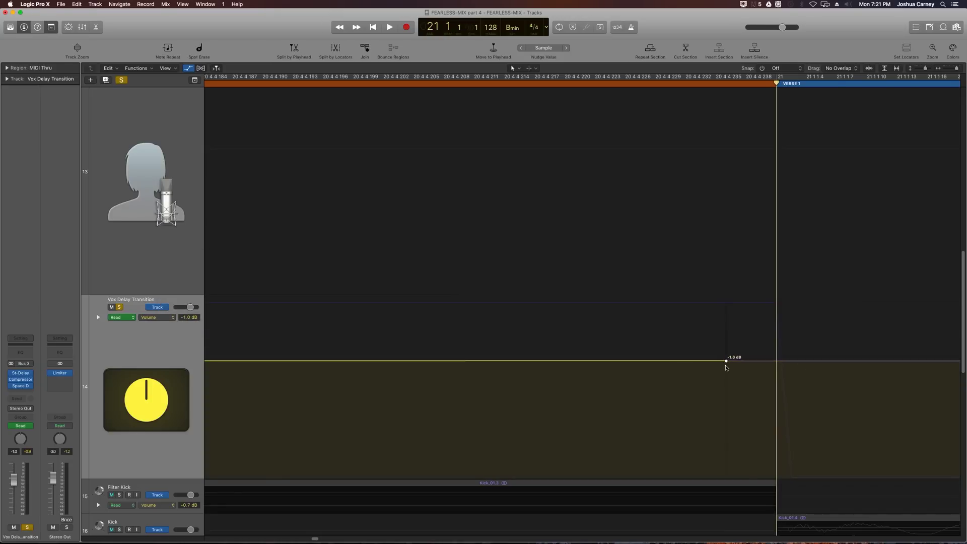
key(super+Left)
key(super+Left)
key(super+Left)
key(super+Left)
key(super+Left)
key(super+Left)
key(super+Left)
key(super+Left)
key(super+Left)
key(super+Left)
key(super+Left)
key(super+Left)
key(super+Left)
key(super+Left)
key(super+Left)
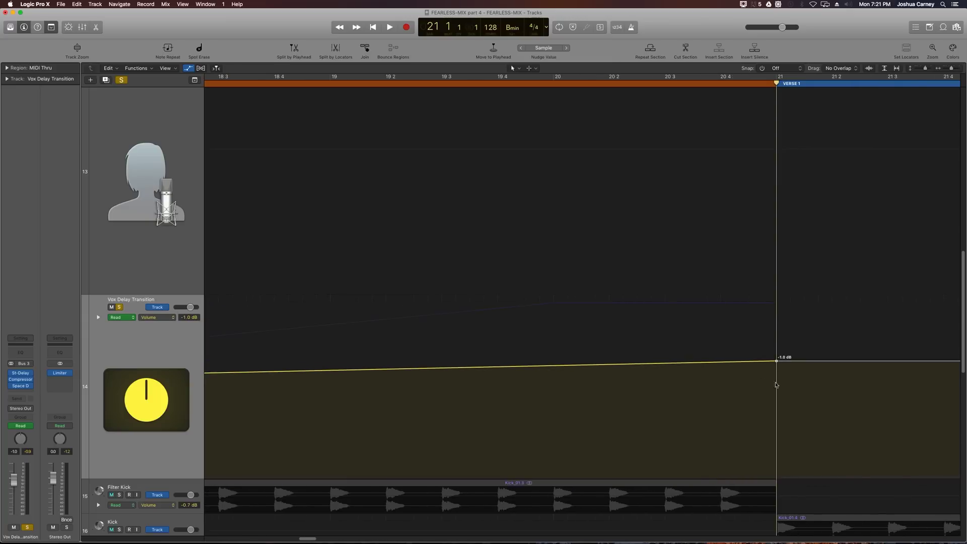
key(super+Left)
key(super+Left)
key(super+Left)
key(super+Left)
key(super+Left)
key(super+Left)
drag(777, 361, 776, 340)
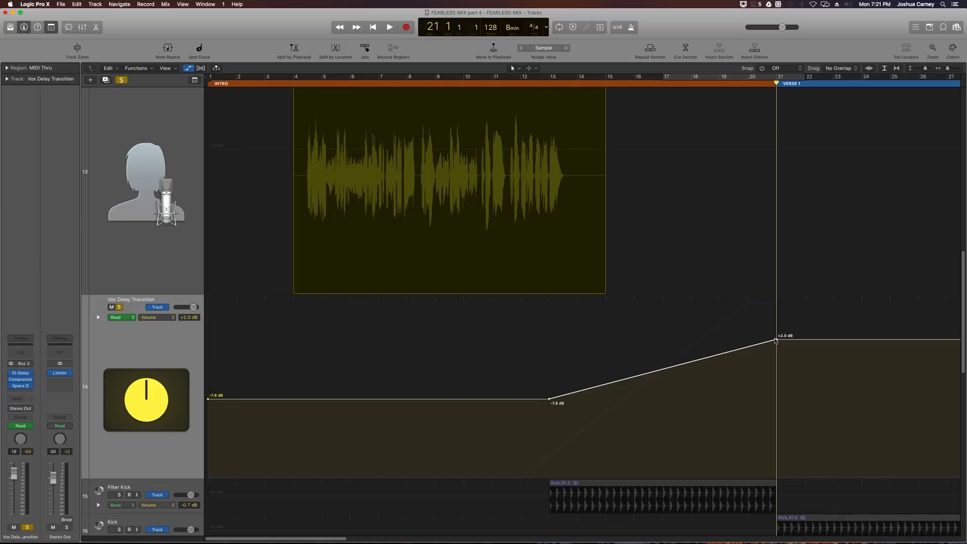
drag(776, 341, 777, 345)
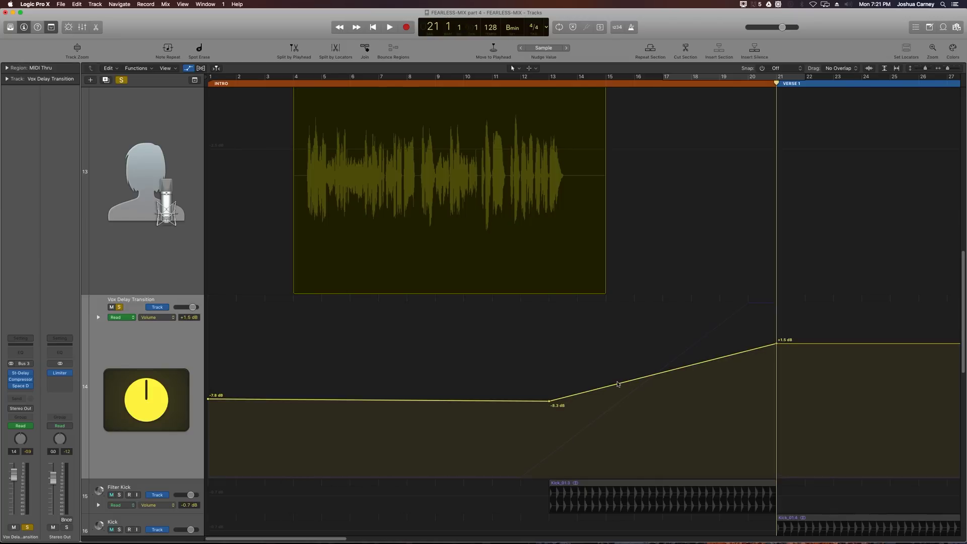
key(super+z)
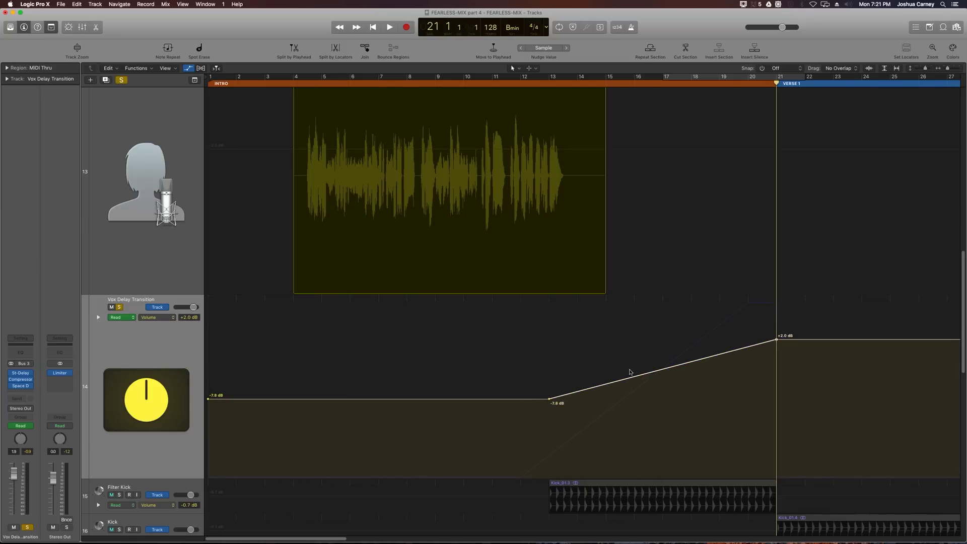
drag(777, 339, 777, 345)
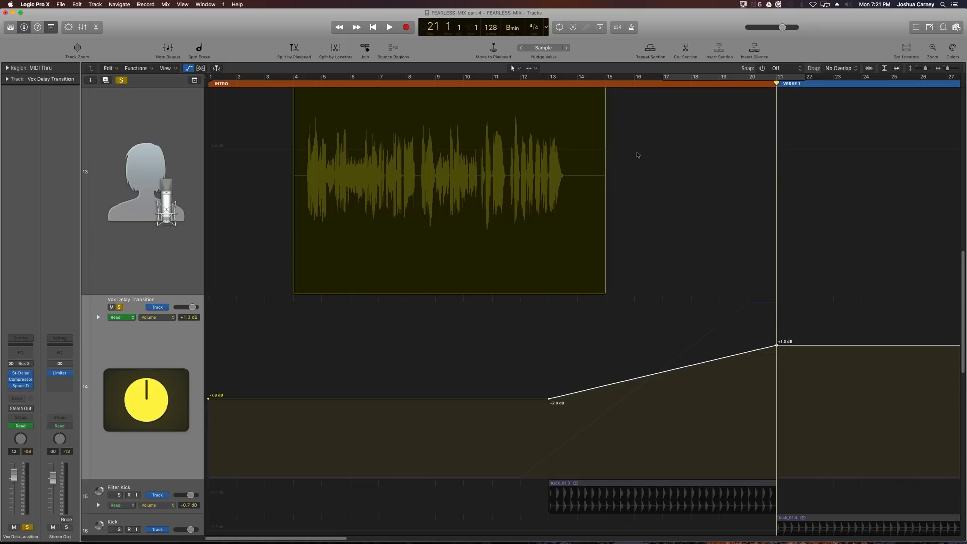
Bend the Volume ramp between bars 13 and 21 downward with the Automation Curve Tool, and restore the Marquee Tool as the secondary tool.
click(535, 71)
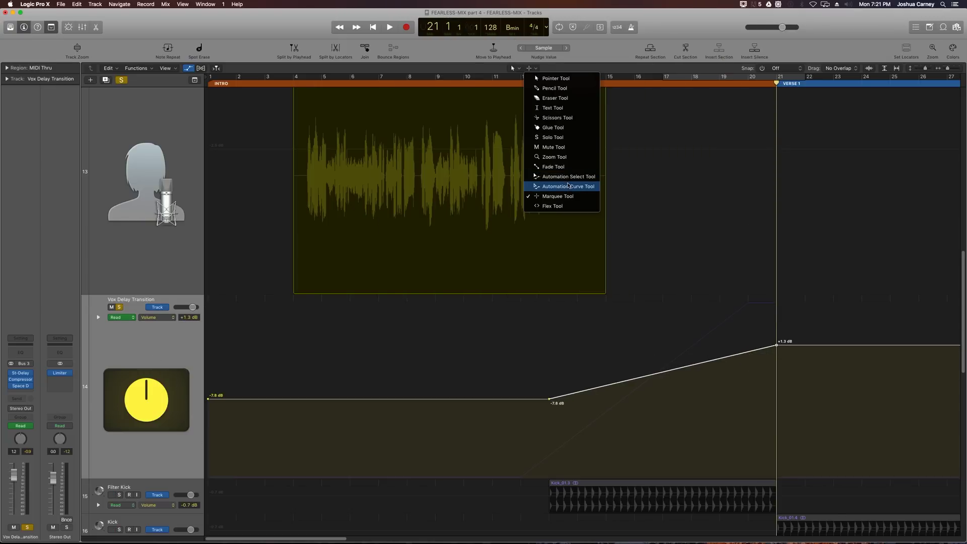
click(564, 188)
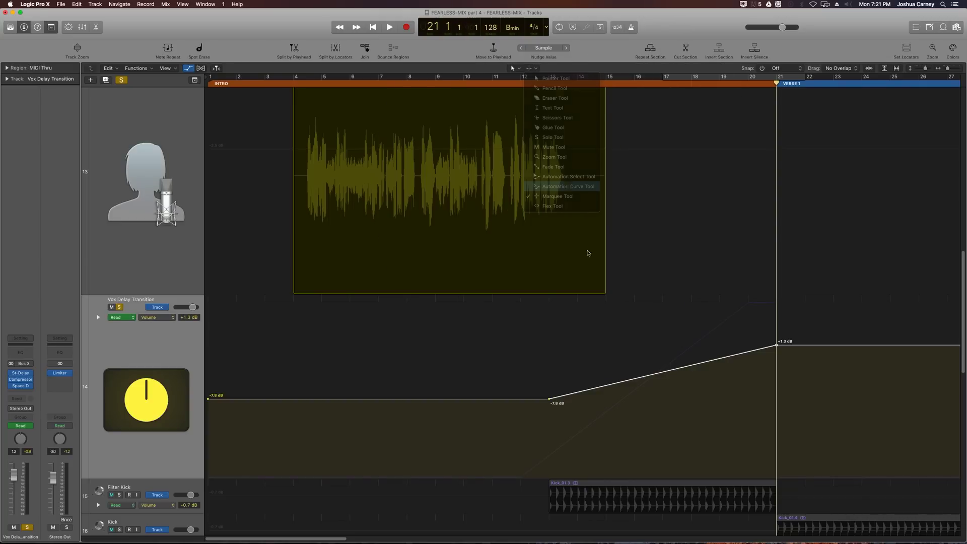
drag(675, 372, 674, 381)
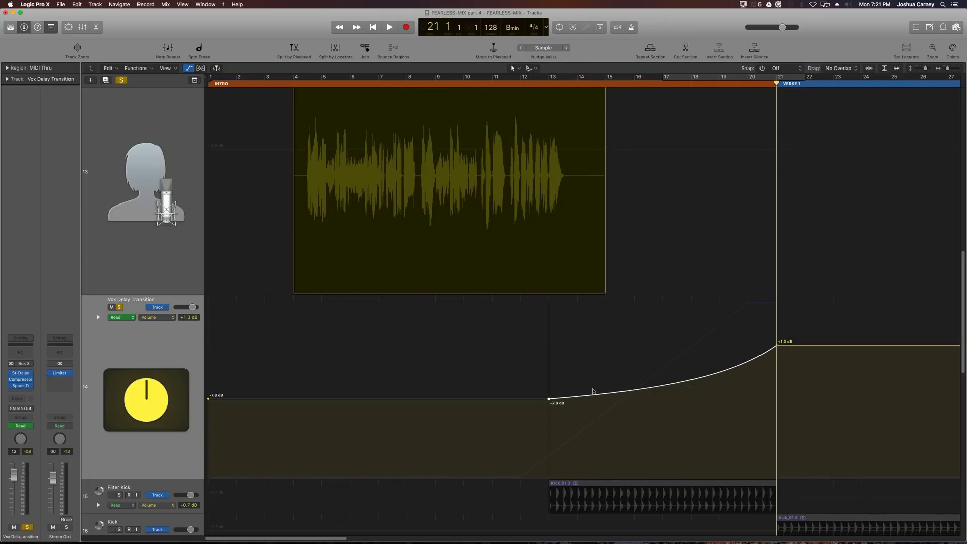
click(536, 70)
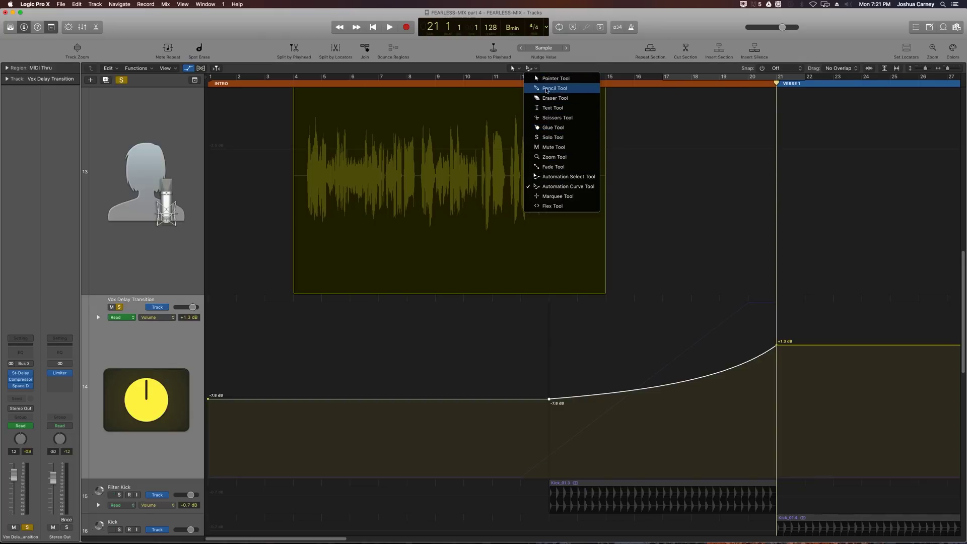
click(558, 196)
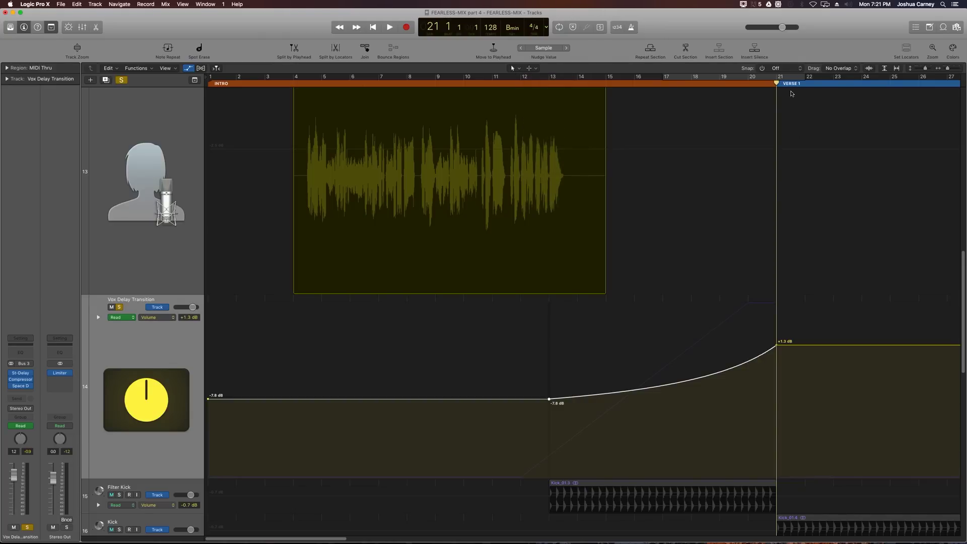
Drop the Volume automation from +1.3 dB at bar 21 to -∞ dB just after it, and place the playhead at bar 4.
key(super+Right)
key(super+Right)
key(super+Right)
key(super+Right)
key(super+Right)
key(super+Right)
key(super+Right)
key(super+Right)
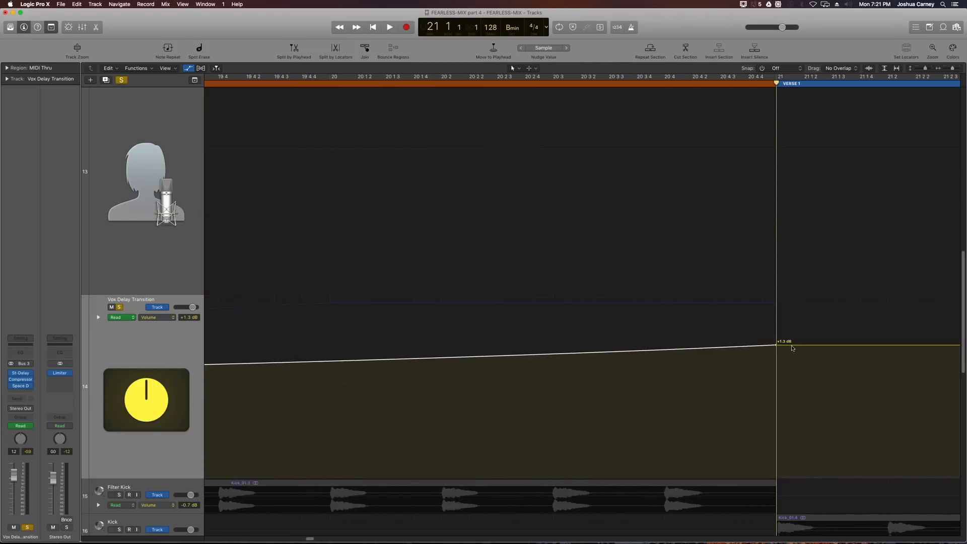
key(super+Right)
key(super+Right)
key(super+Right)
key(super+Right)
key(super+Right)
key(super+Right)
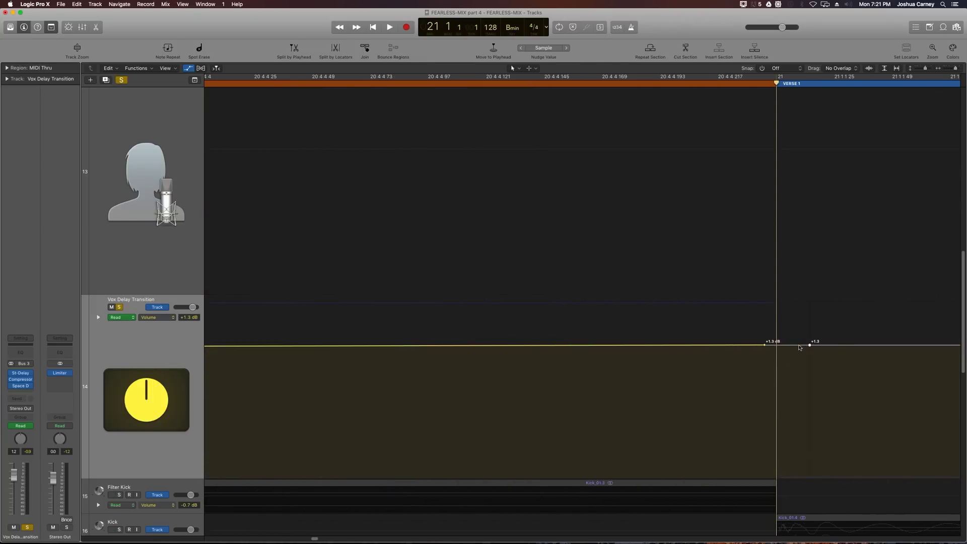
drag(917, 346, 790, 477)
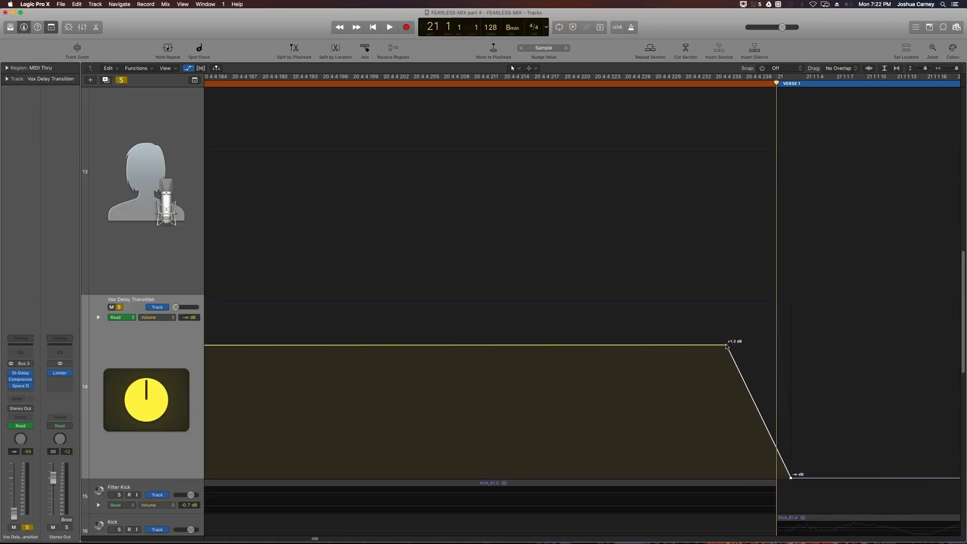
drag(727, 347, 824, 344)
key(super+Left)
key(super+Left)
key(super+Left)
key(super+Left)
key(super+Left)
key(super+Left)
key(super+Left)
key(super+Left)
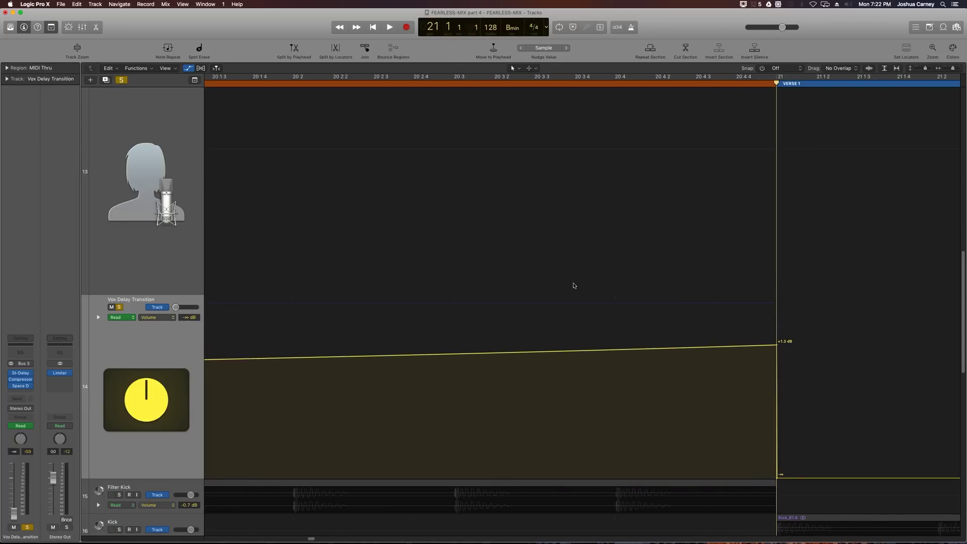
key(super+Left)
key(super+Left)
key(super+Left)
key(super+Left)
key(super+Left)
key(super+Left)
key(super+Left)
key(super+Left)
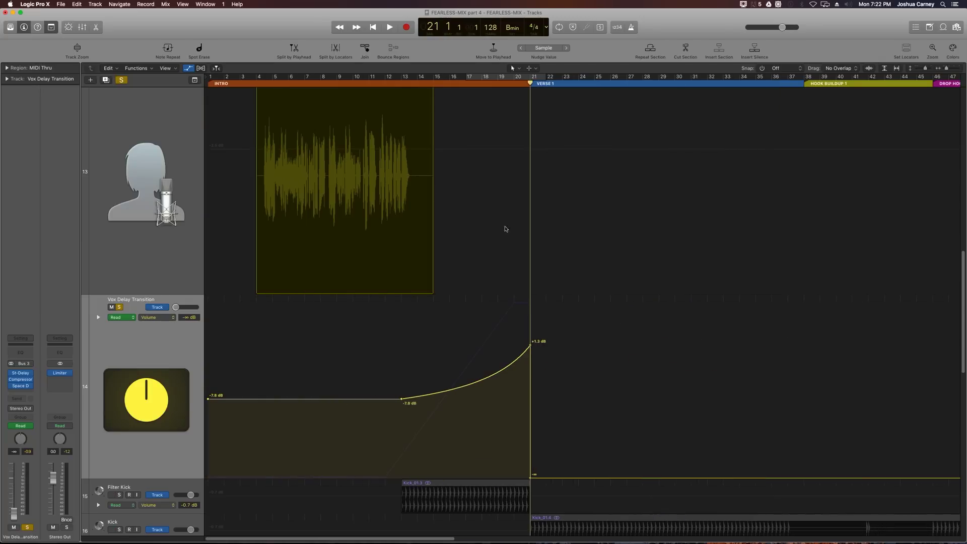
click(257, 82)
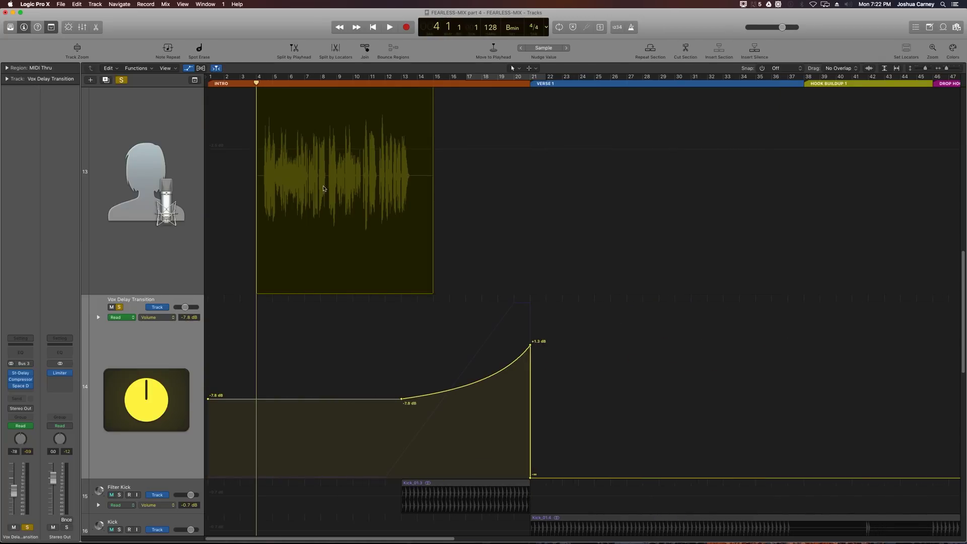
Play the soloed Vox Intro and Vox Delay Transition tracks from bar 4 past the bar 21 cutoff, and return to the start.
scroll(330, 263, up, 3)
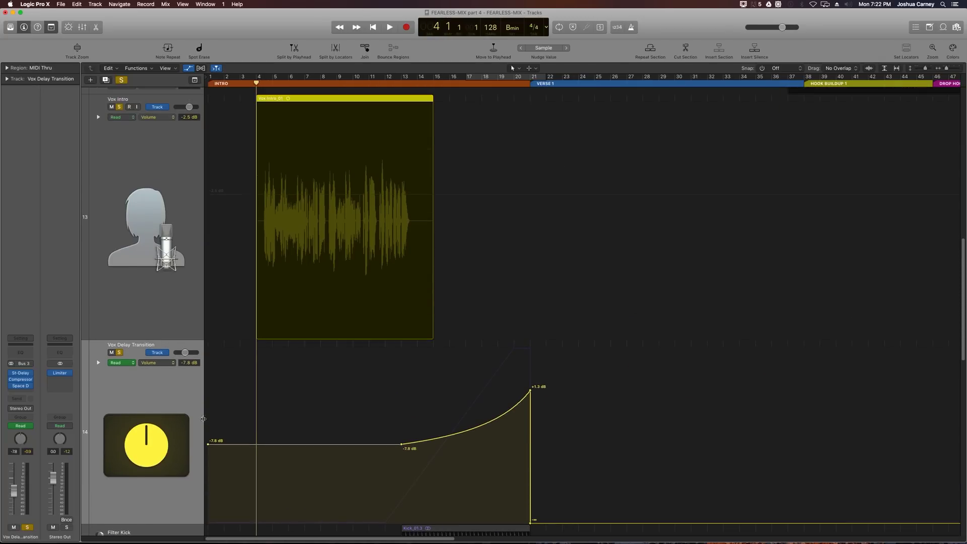
key(space)
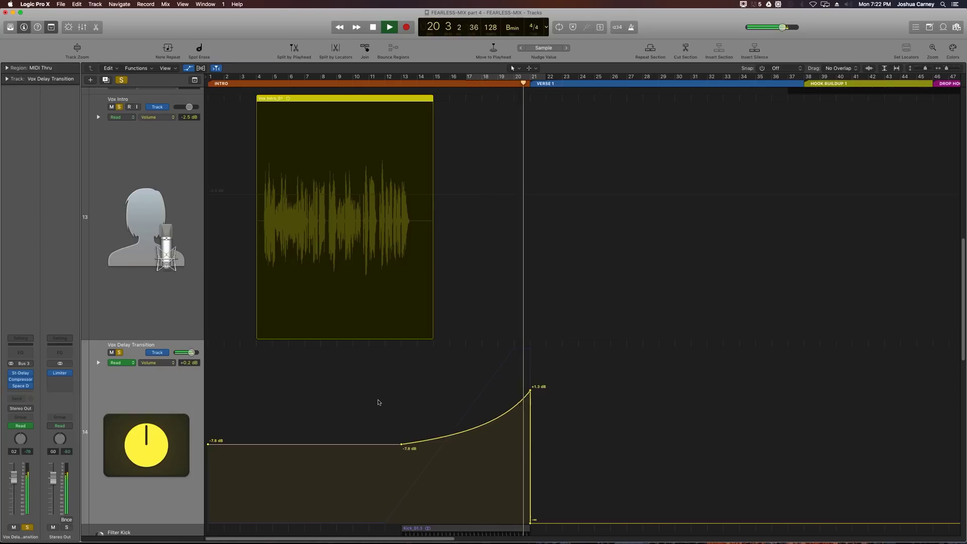
key(space)
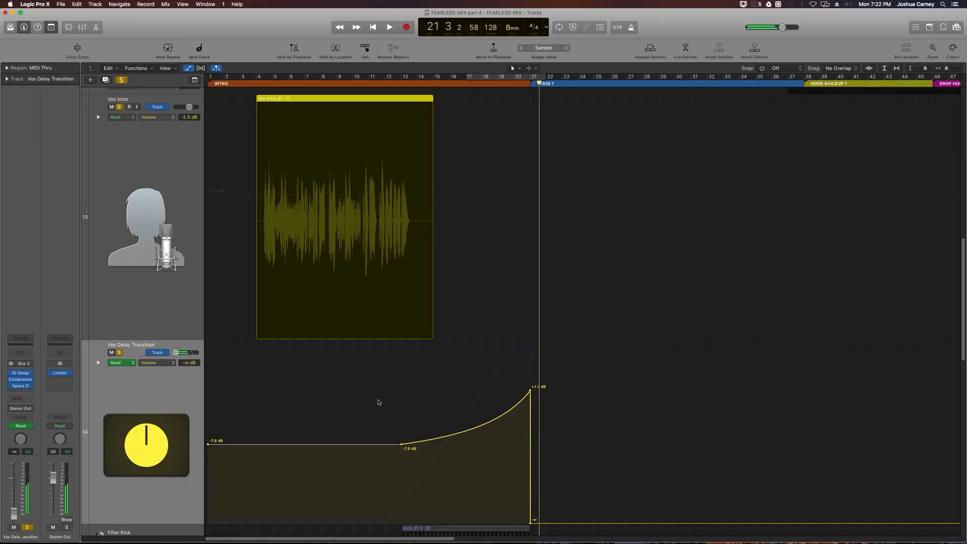
key(Return)
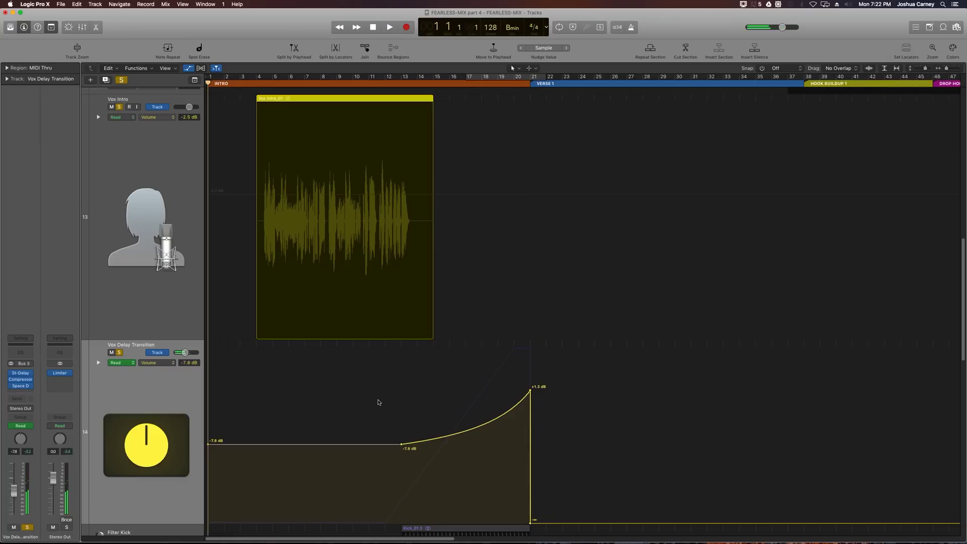
Place the playhead at bar 3, unsolo Vox Intro and Vox Delay Transition, and hide the track automation.
click(240, 82)
click(566, 89)
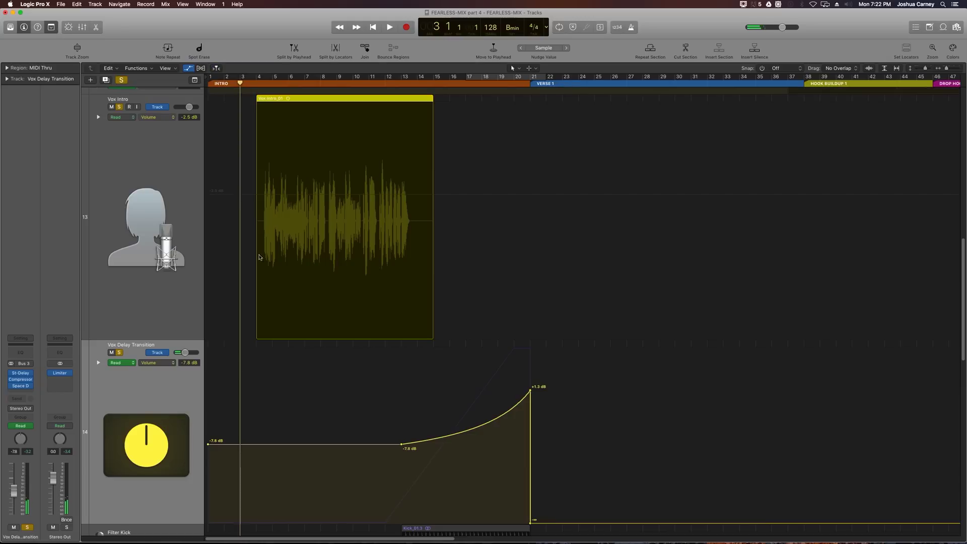
click(122, 105)
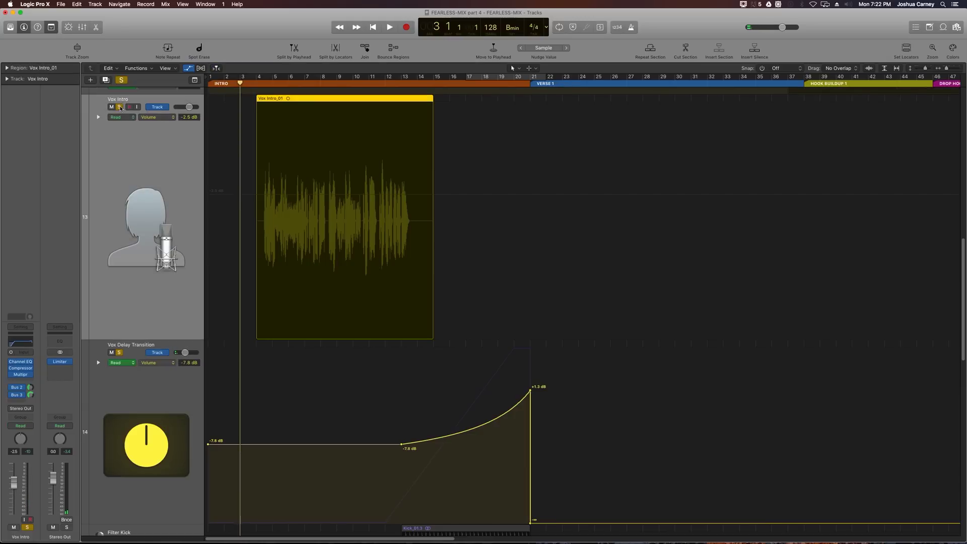
click(119, 352)
key(a)
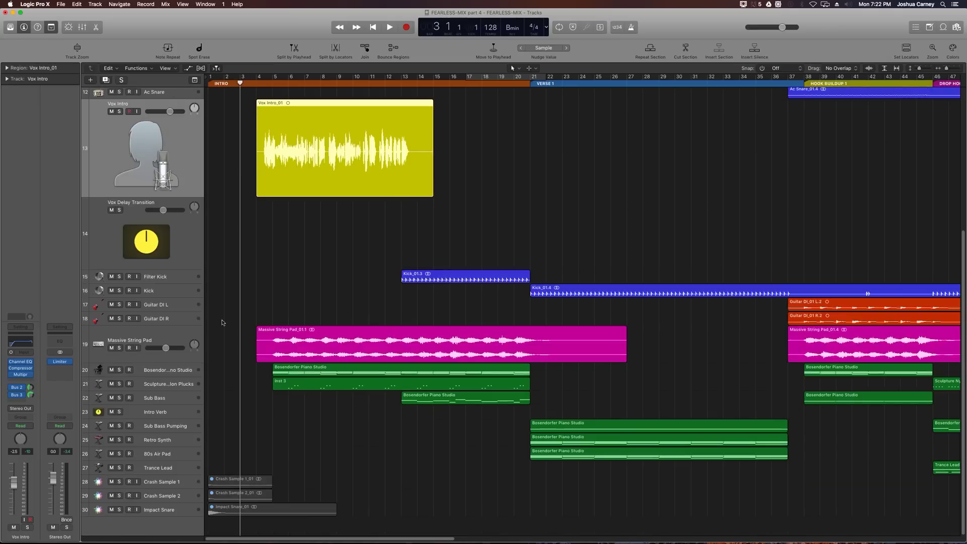
Insert an Overdrive on the Vox Delay Transition track between the Compressor and Space Designer.
click(309, 250)
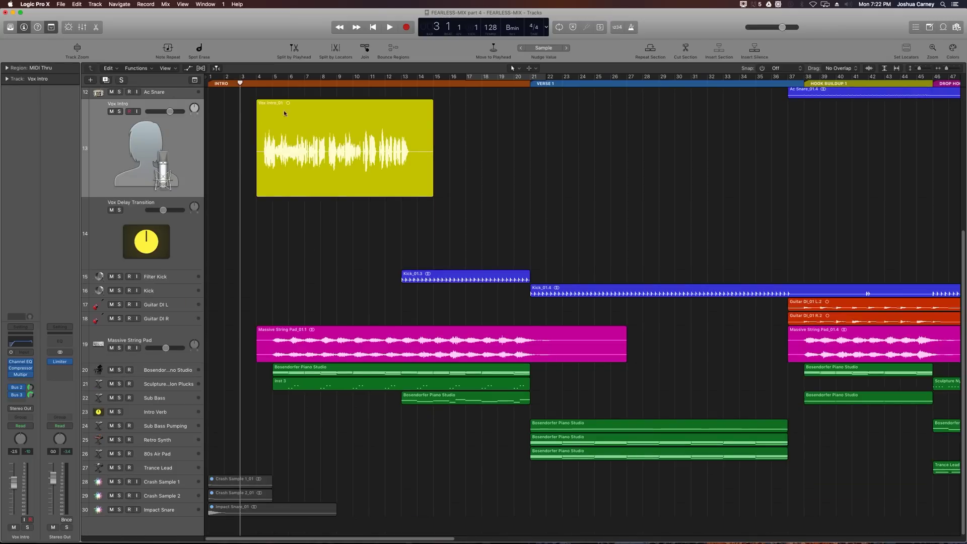
click(167, 238)
scroll(410, 121, up, 5)
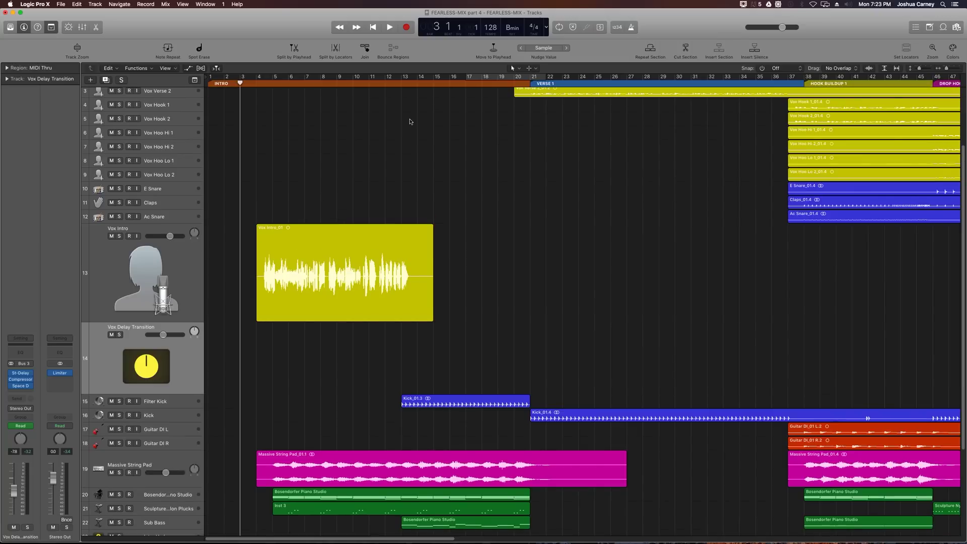
scroll(410, 121, up, 3)
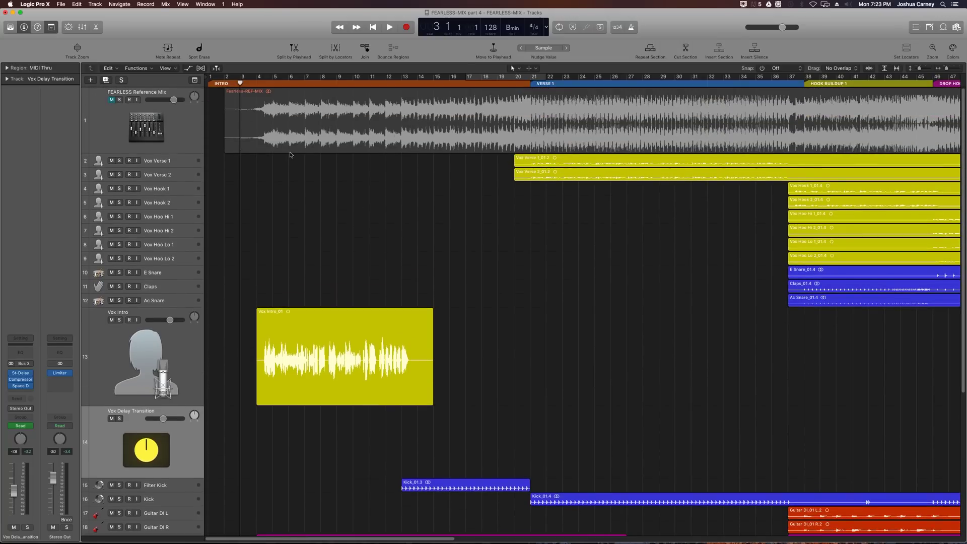
scroll(290, 154, down, 5)
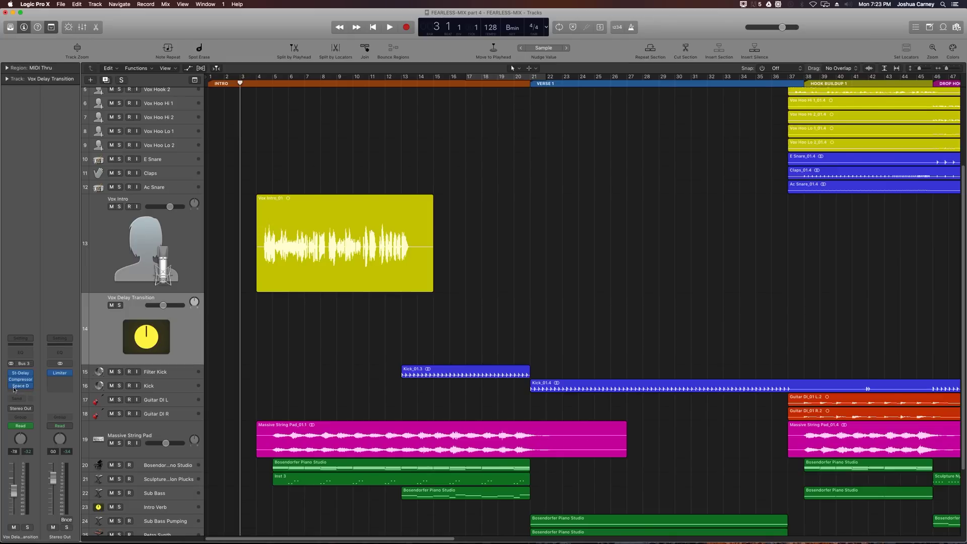
drag(22, 392, 24, 393)
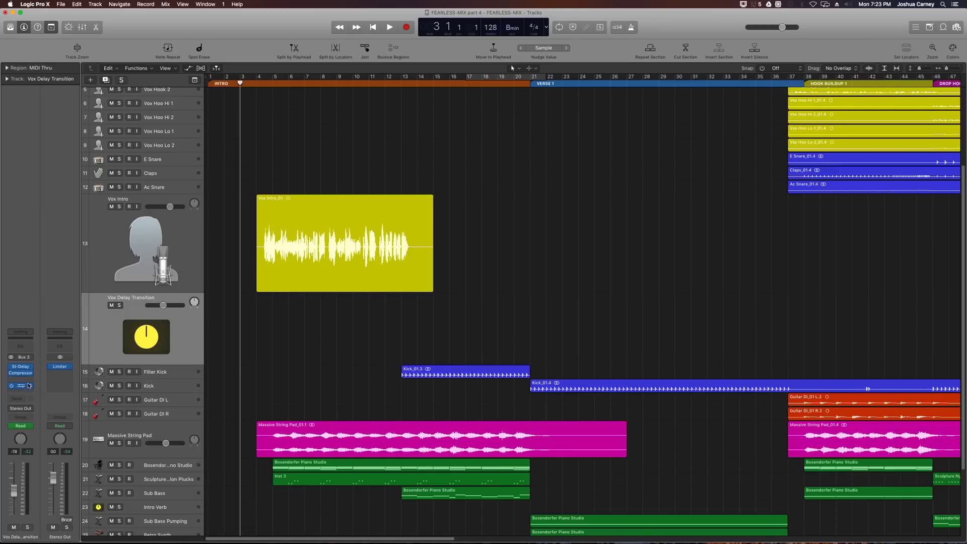
click(28, 382)
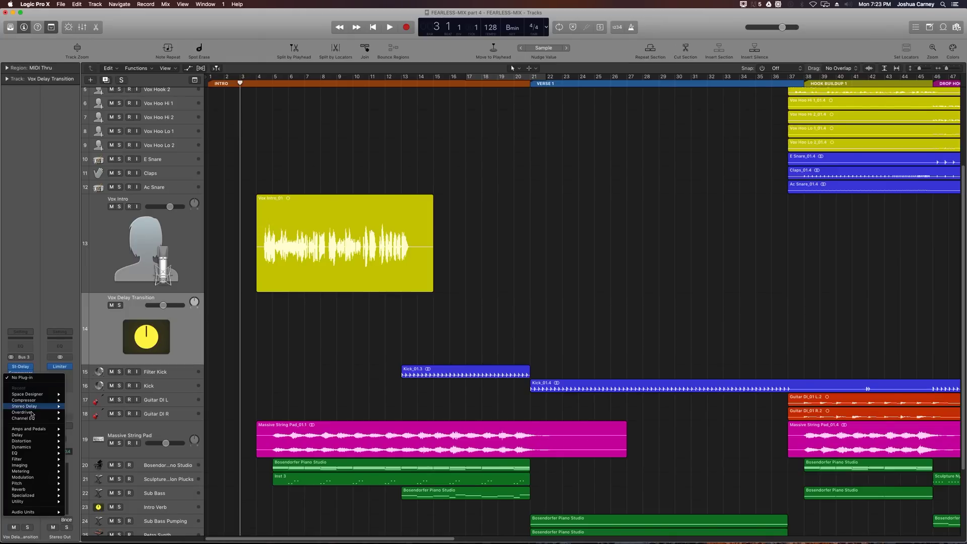
mouse_move(19, 443)
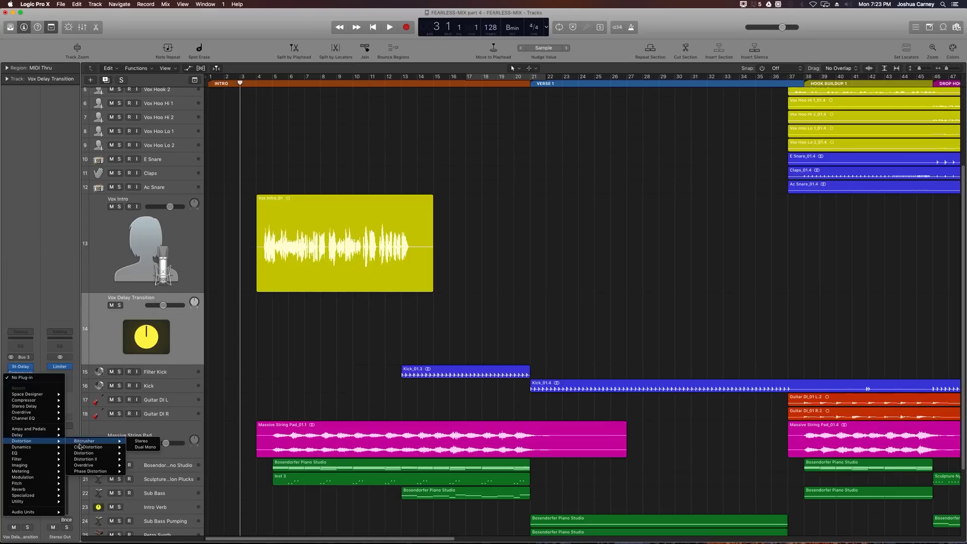
mouse_move(84, 465)
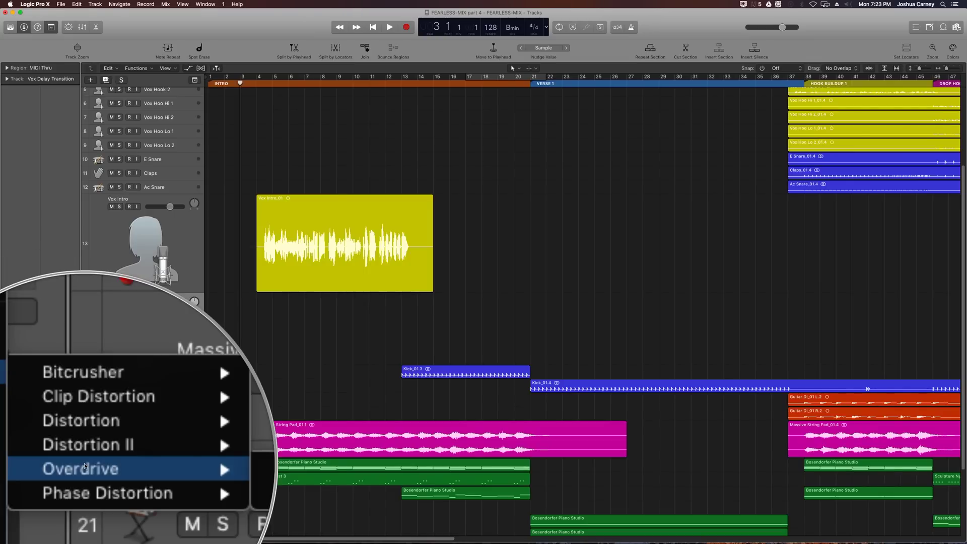
click(135, 465)
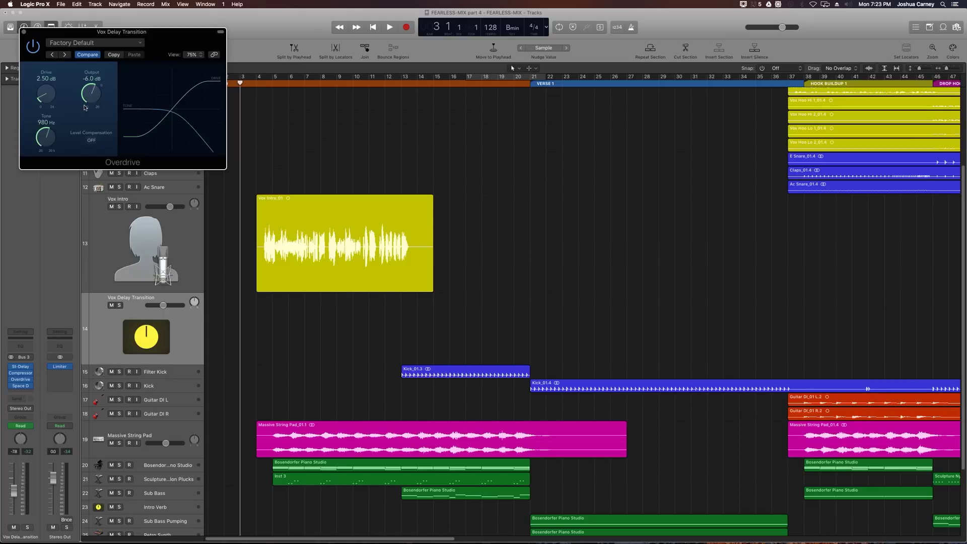
Audition Vox Intro and Vox Delay Transition in solo into Verse 1, and set the Stereo Delay's linked crossfeed to 59 %.
click(119, 306)
key(space)
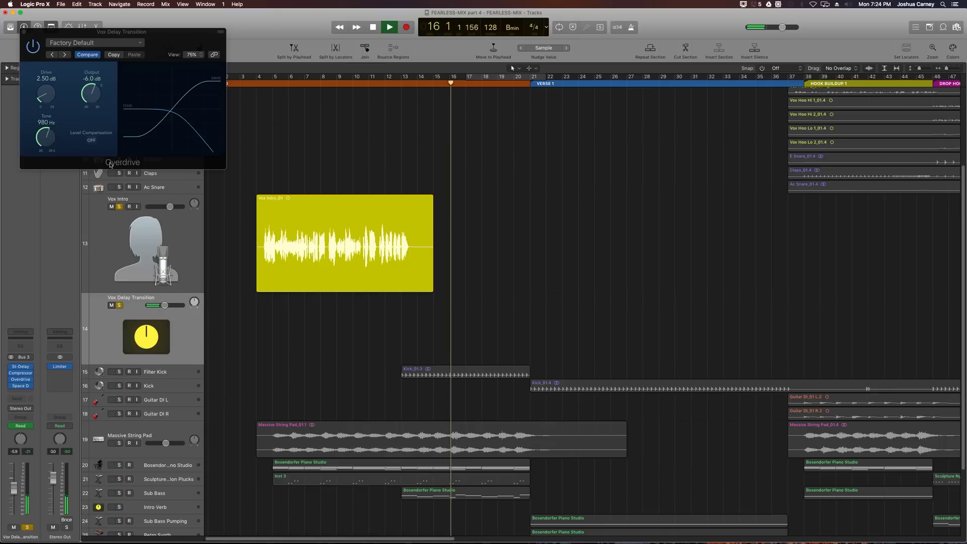
click(20, 366)
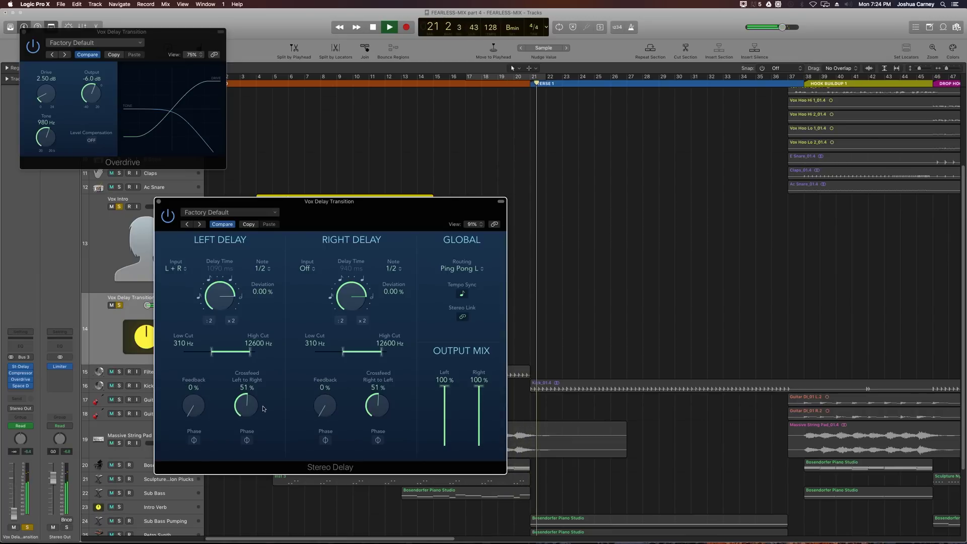
key(space)
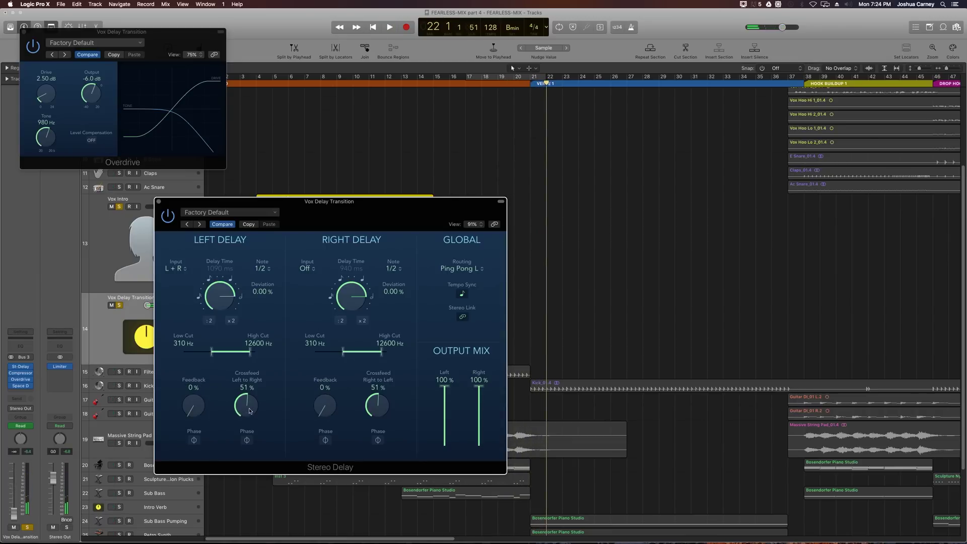
Listen to the soloed delay transition from bar 13 and again from bar 9 into Verse 1, keeping the Stereo Delay settings in view.
click(403, 85)
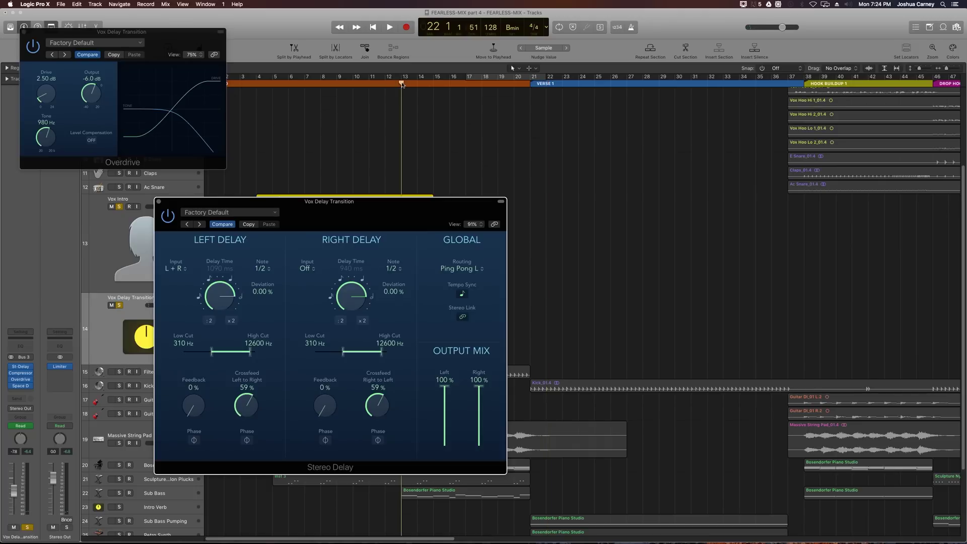
key(space)
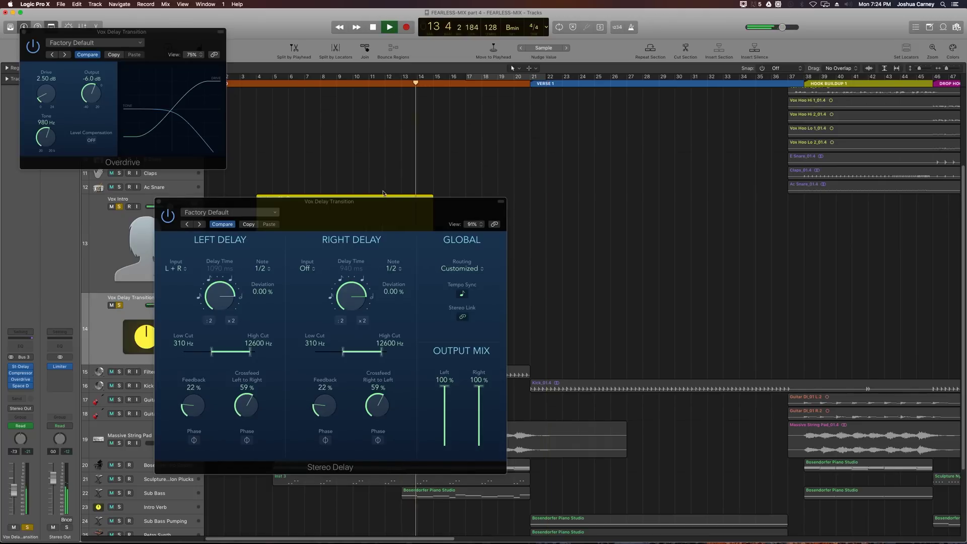
drag(383, 200, 346, 346)
key(space)
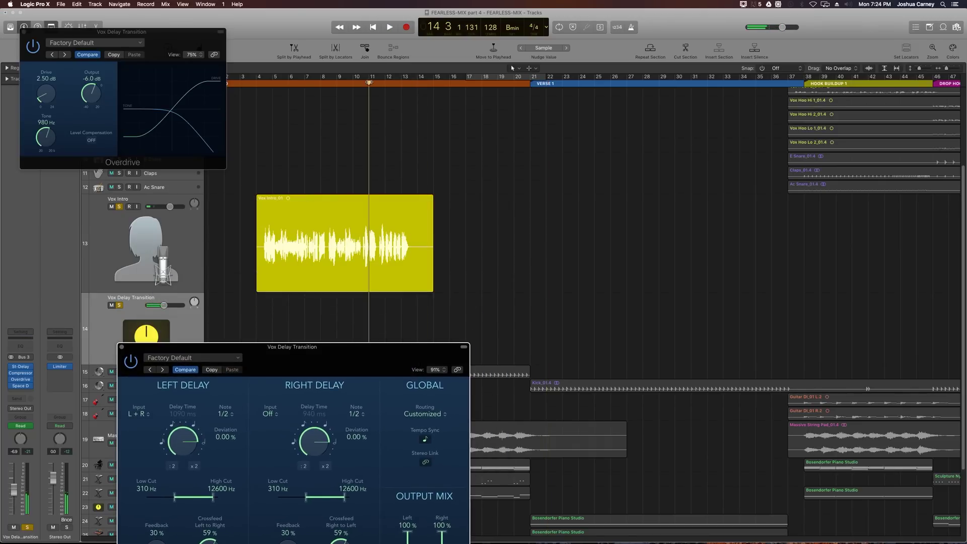
drag(369, 105, 338, 104)
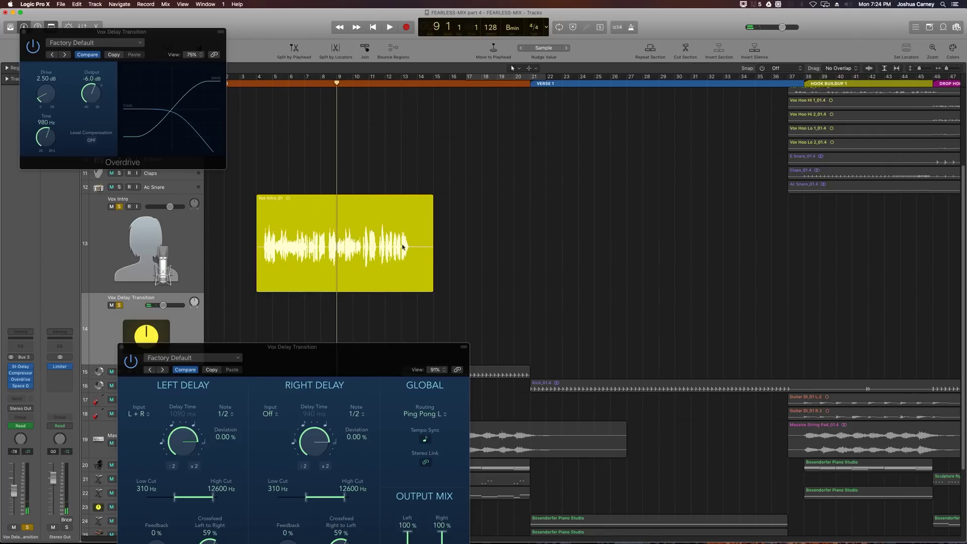
key(space)
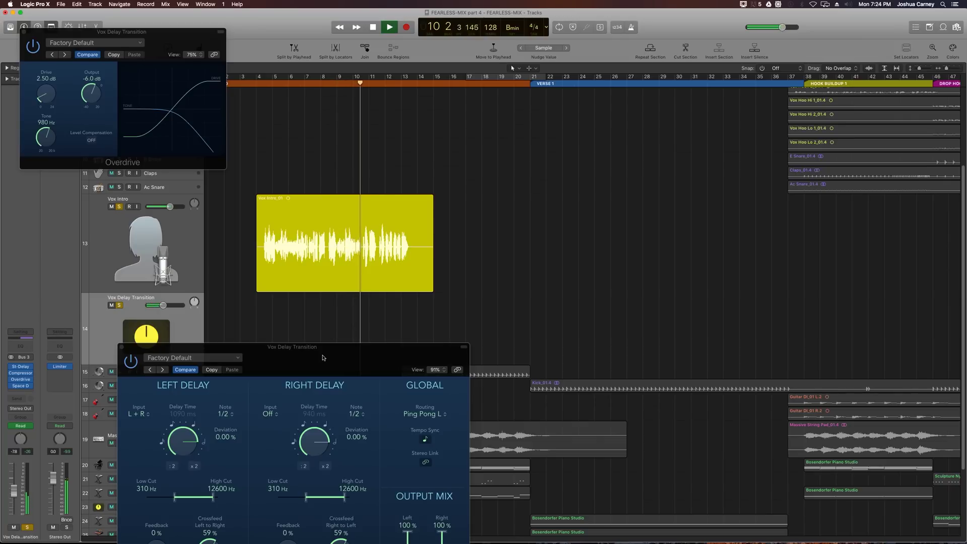
drag(322, 354, 302, 230)
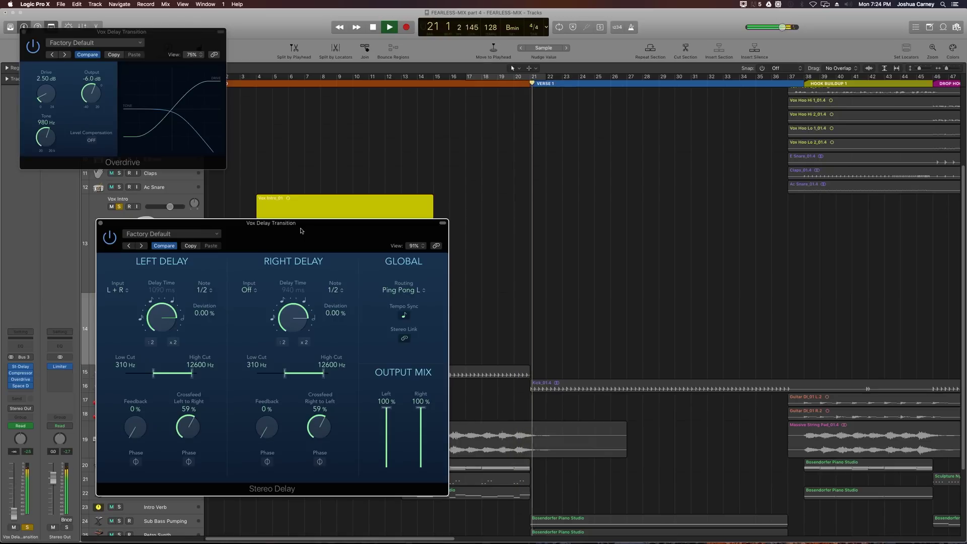
Close the Stereo Delay and Overdrive windows, place the playhead midway through bar 3, and unsolo both vocal tracks.
click(101, 224)
click(24, 34)
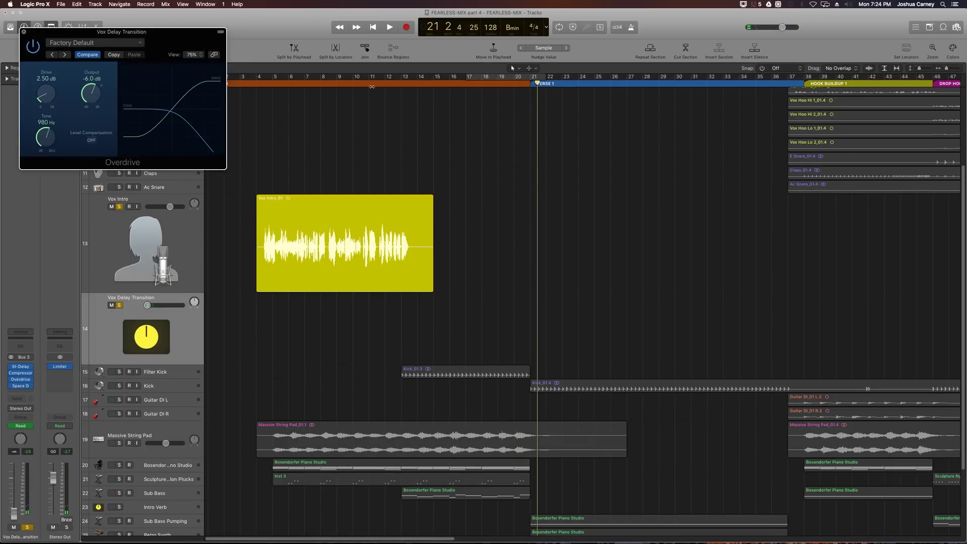
click(248, 77)
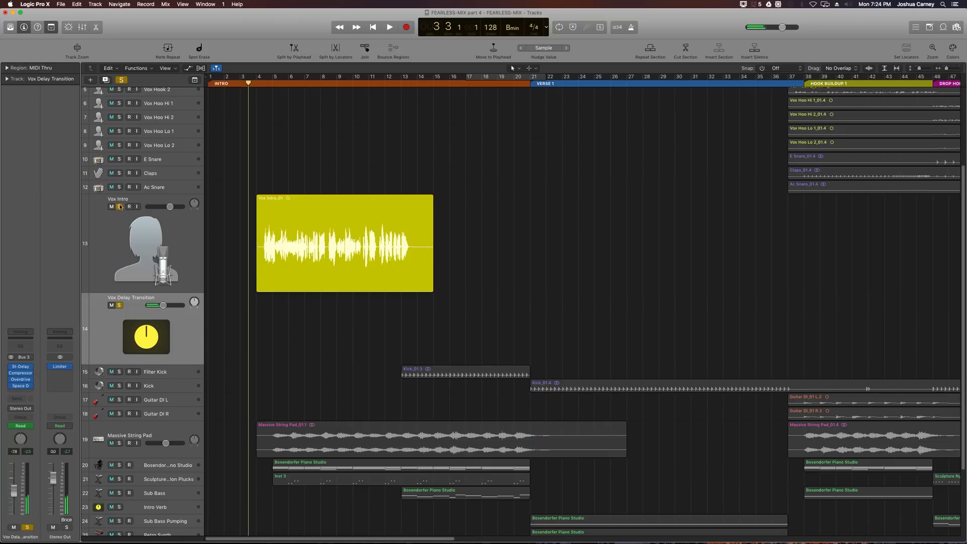
click(119, 305)
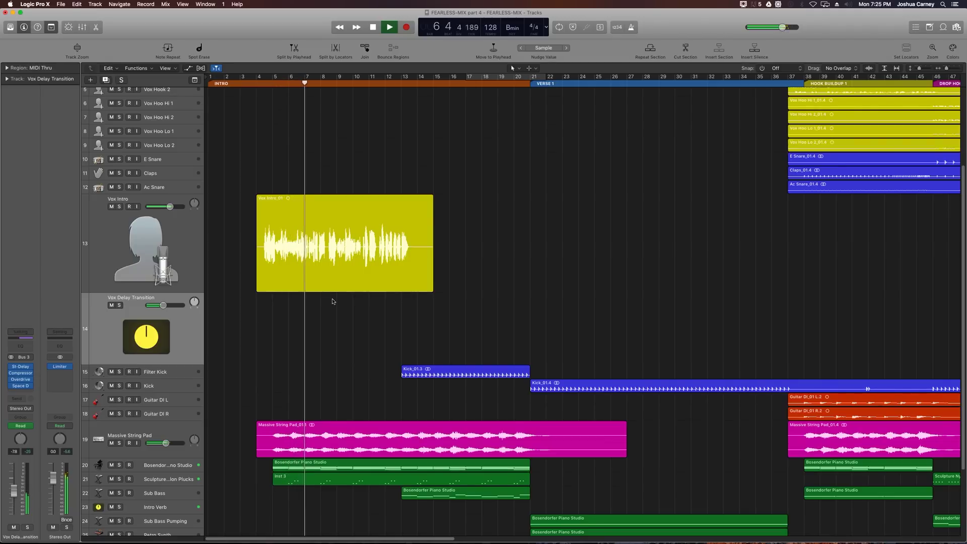
Listen to the full mix through the intro while bringing up the piano and Sub Bass channel strips.
scroll(220, 411, down, 1)
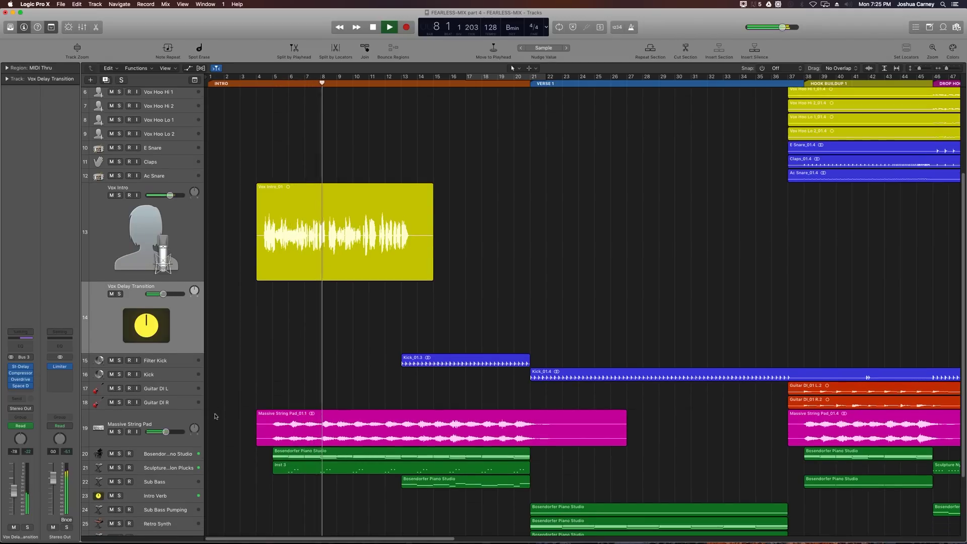
click(181, 451)
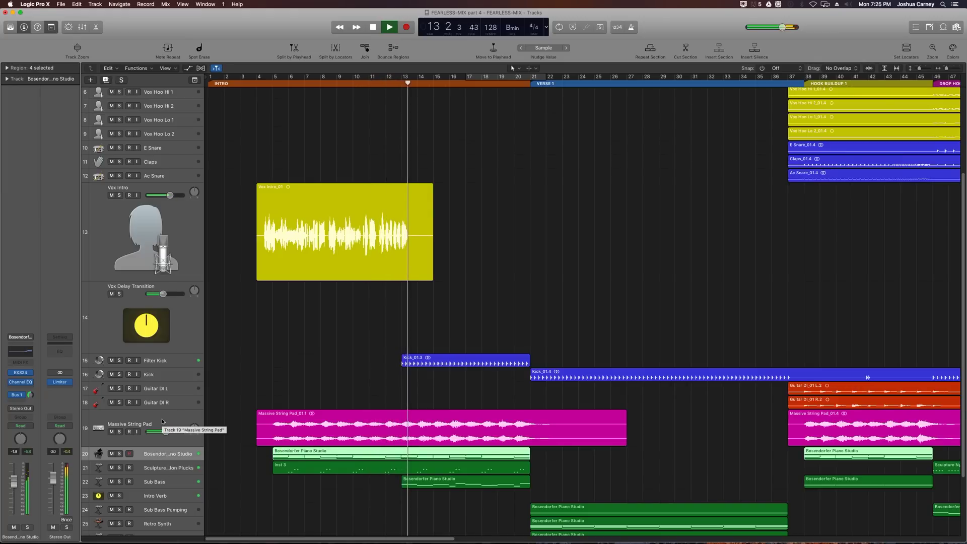
click(150, 485)
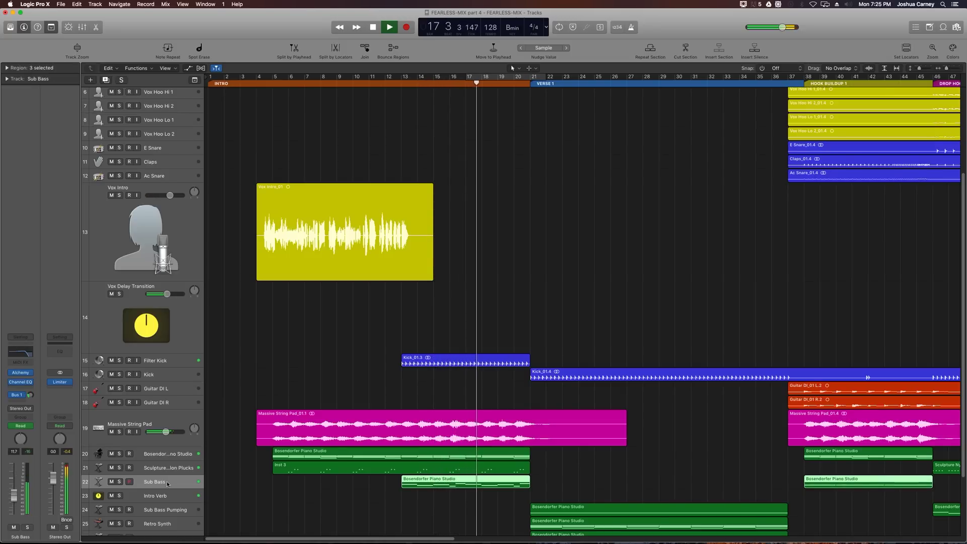
Check the Sub Bass track's automation and its mode options, hide automation again, and stop playback after the Verse 1 transition.
key(a)
scroll(196, 431, down, 2)
scroll(196, 432, down, 4)
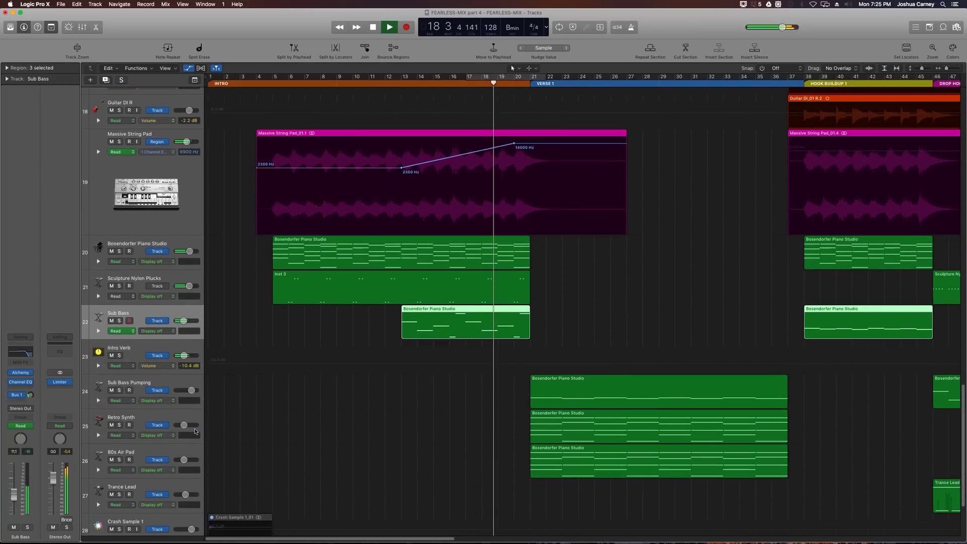
click(112, 331)
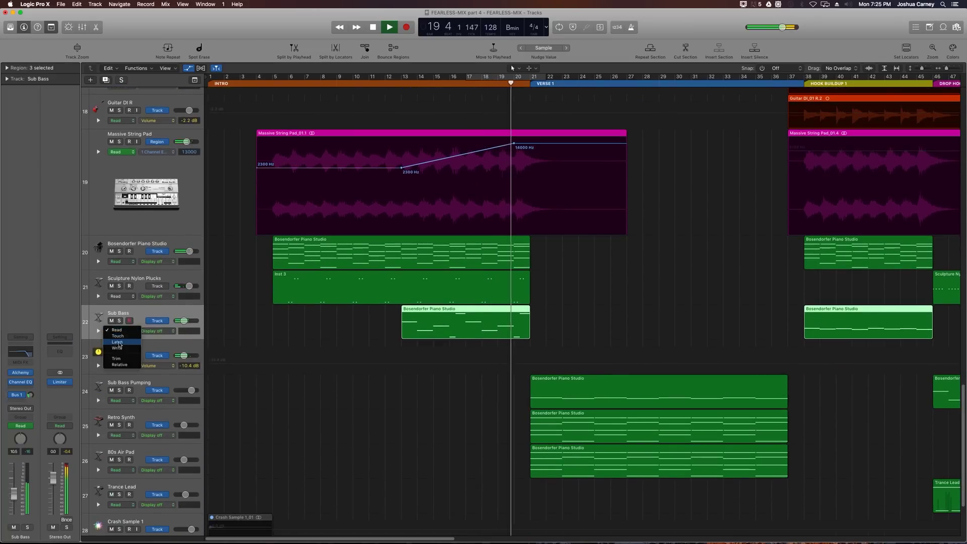
click(220, 333)
key(a)
key(super+Up)
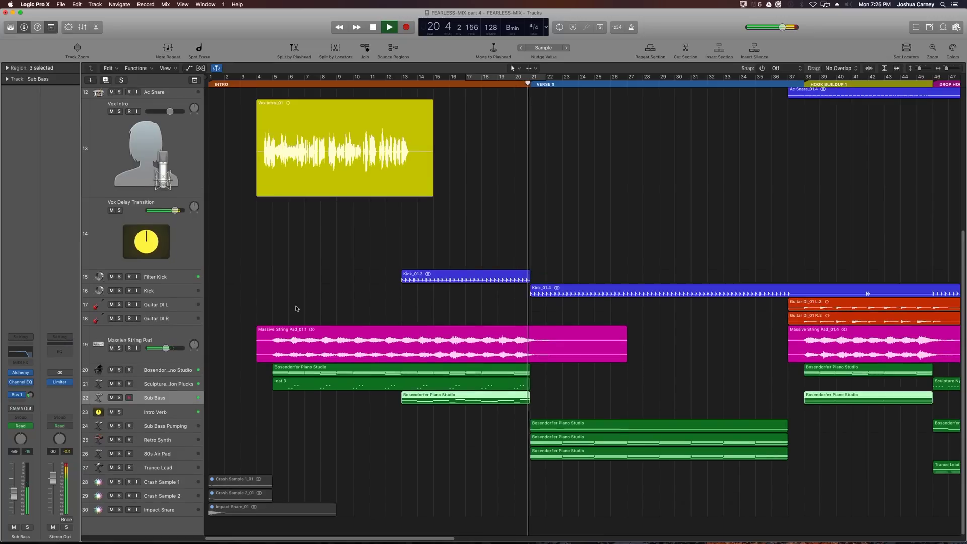
key(space)
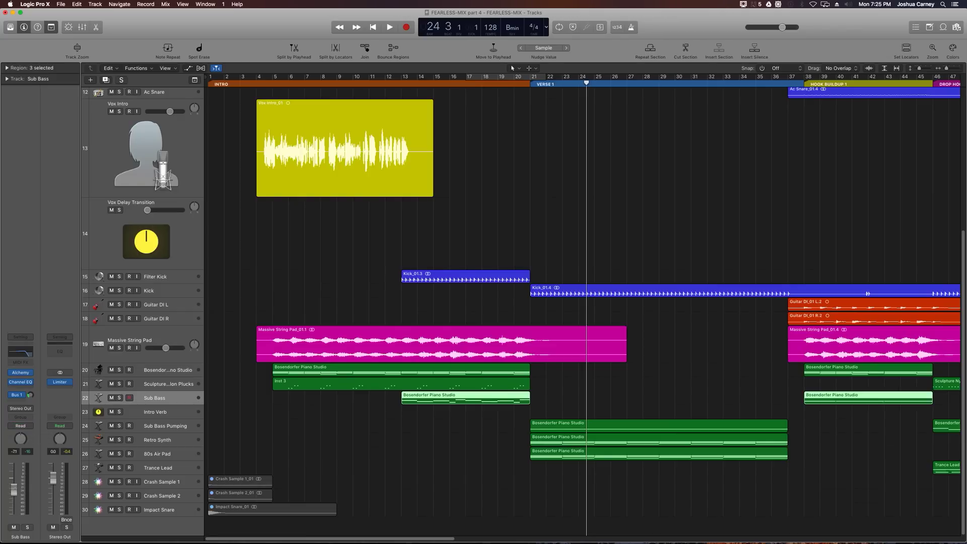
Deselect all regions, reset the enlarged tracks to the default height, and place the playhead at bar 13.
click(366, 465)
scroll(388, 272, up, 5)
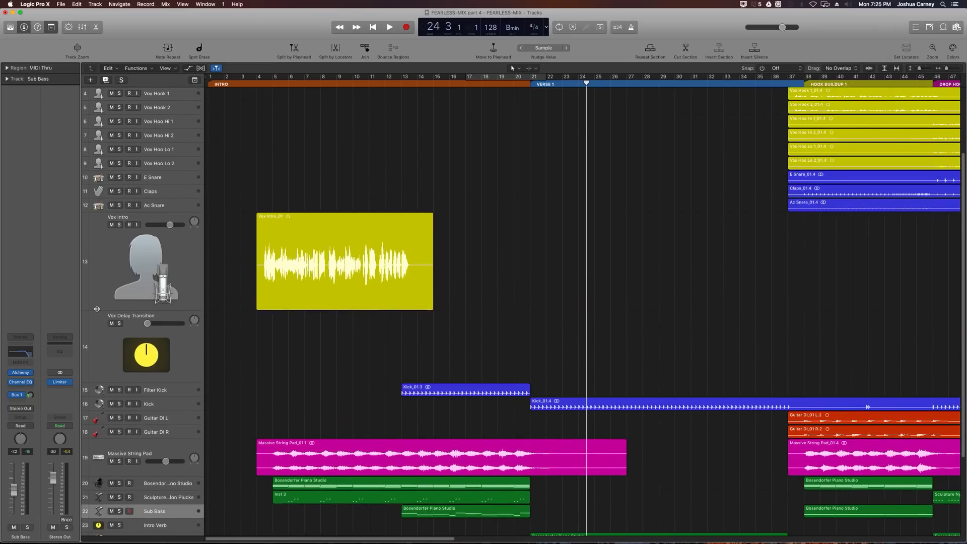
alt+click(97, 308)
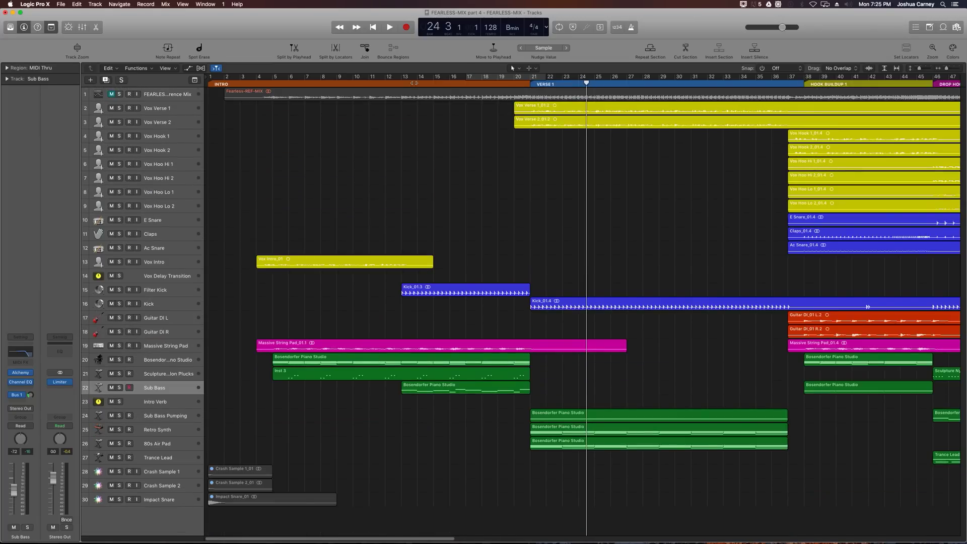
drag(414, 83, 401, 83)
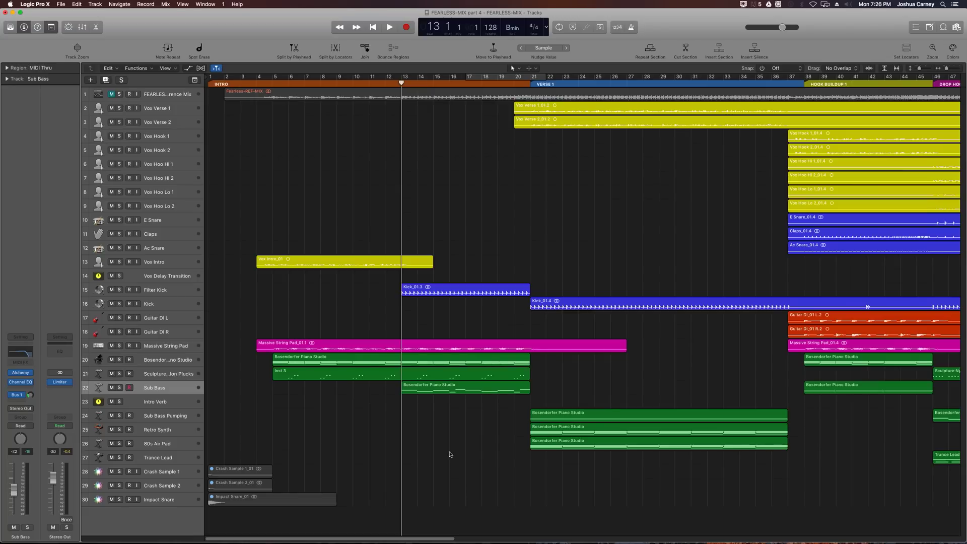
Look over the channel strips in the mixer, hide it again, and place the playhead at bar 9.
key(x)
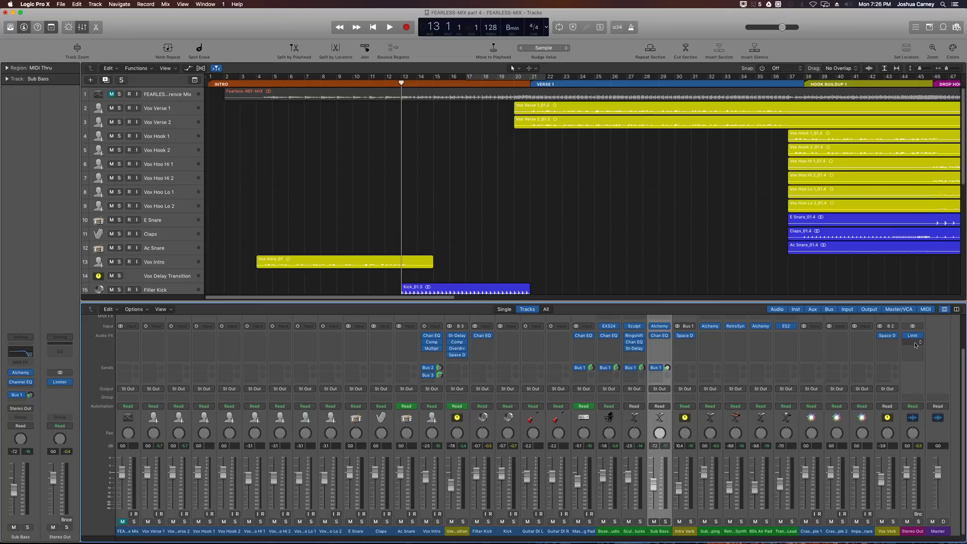
key(x)
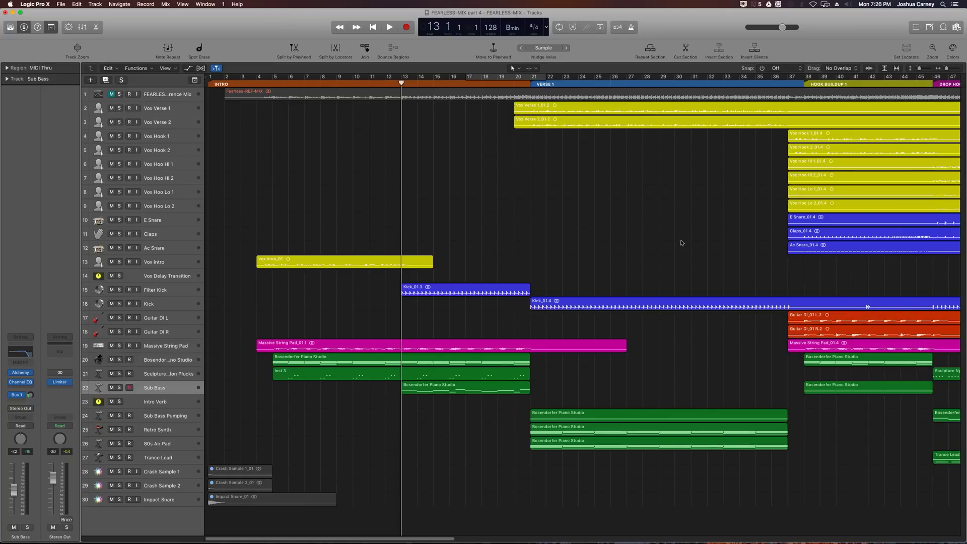
click(360, 84)
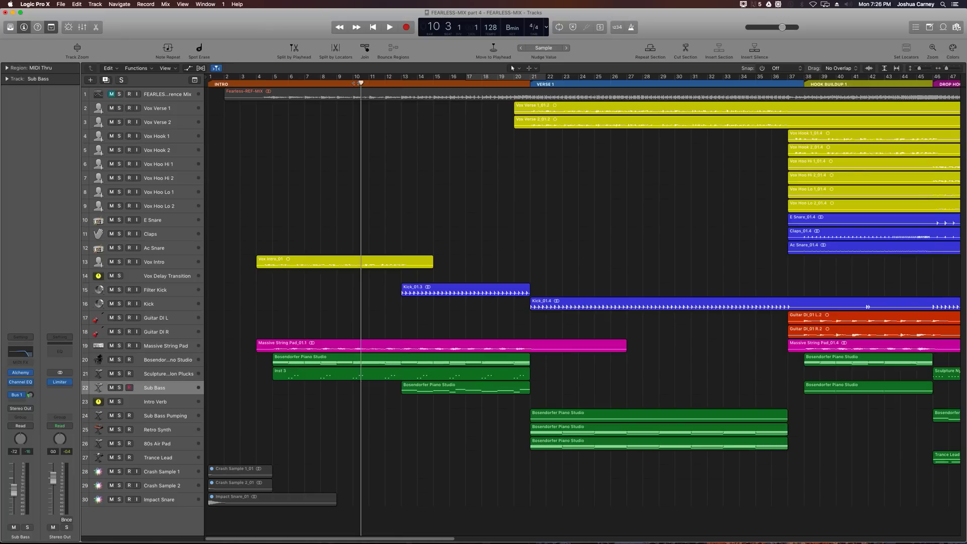
drag(360, 83, 337, 83)
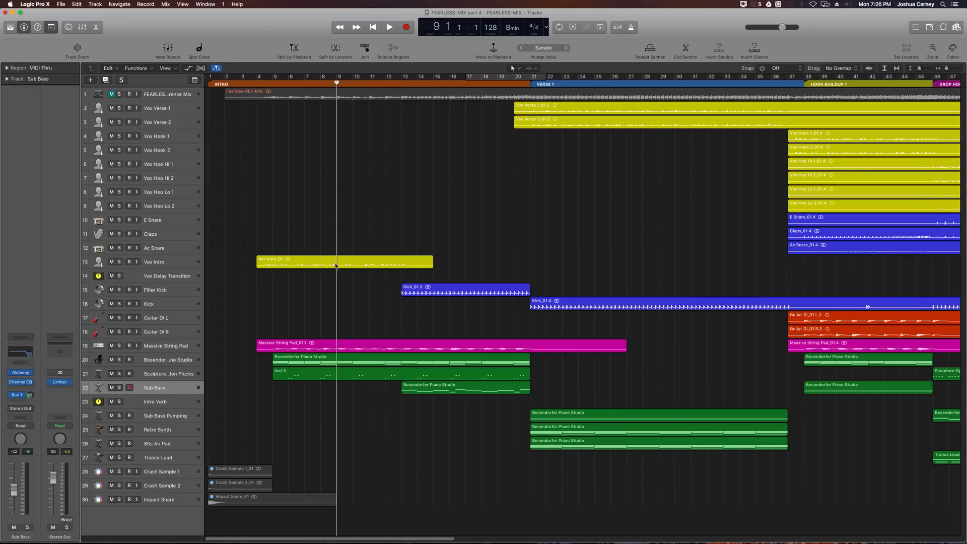